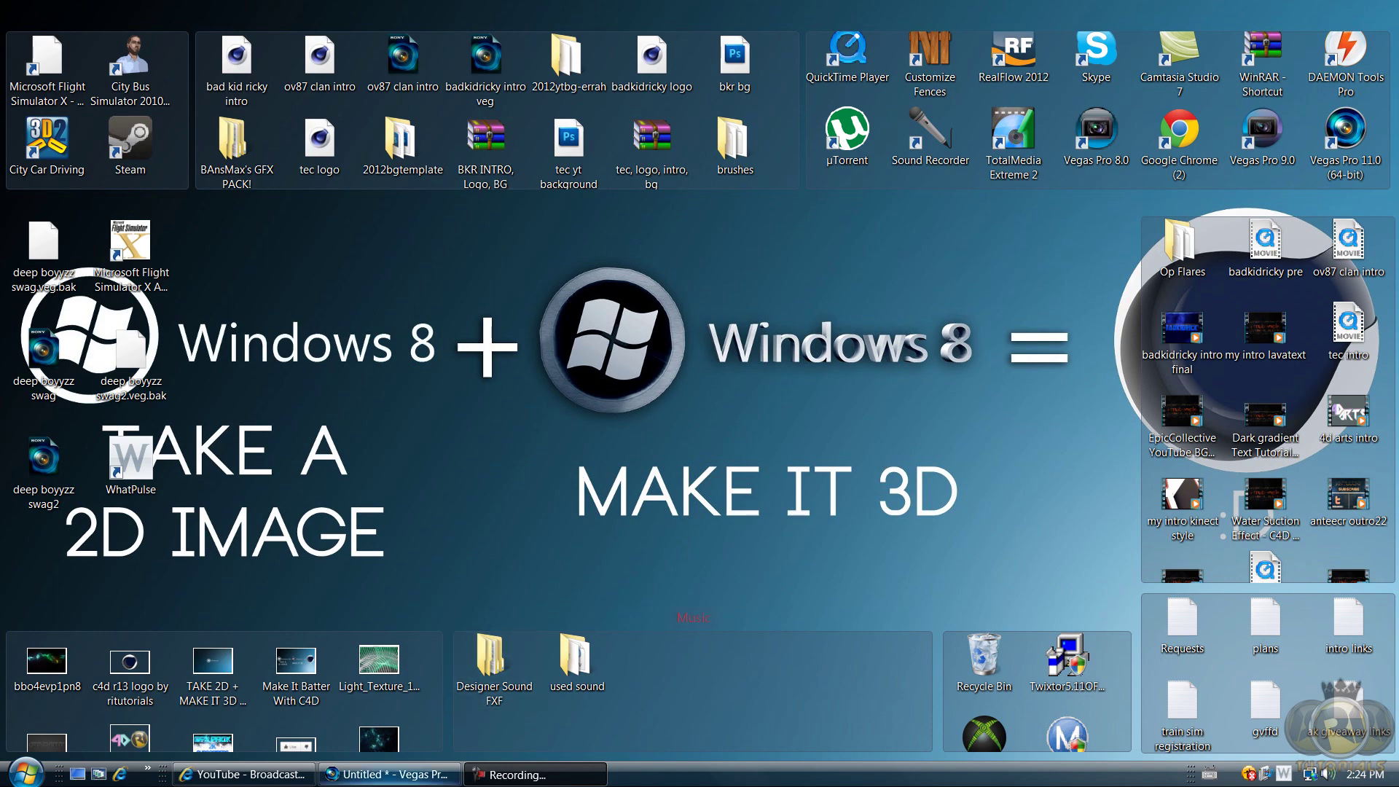
# Step: Bring Vegas Pro back and place the cursor just before the title wipe
pyautogui.click(384, 775)
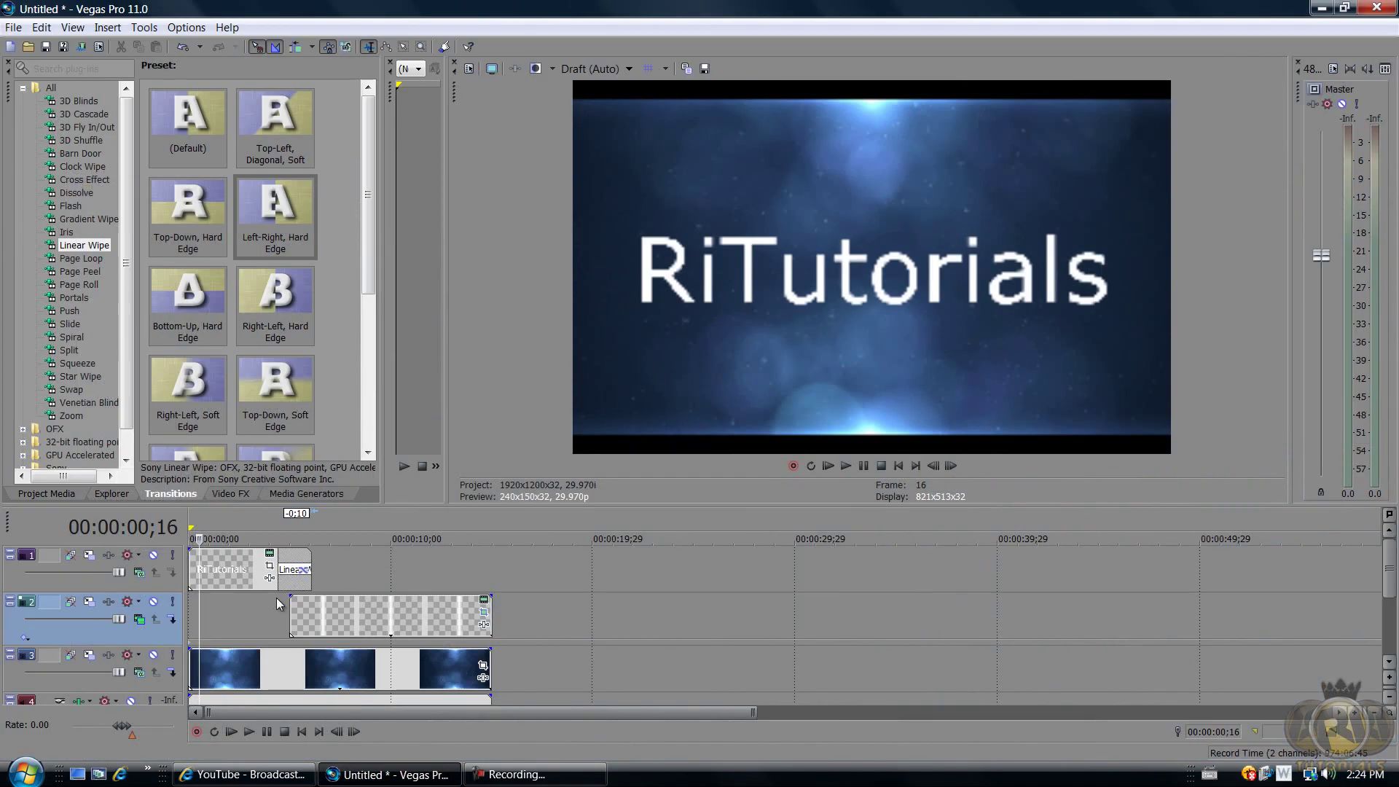
pyautogui.click(277, 598)
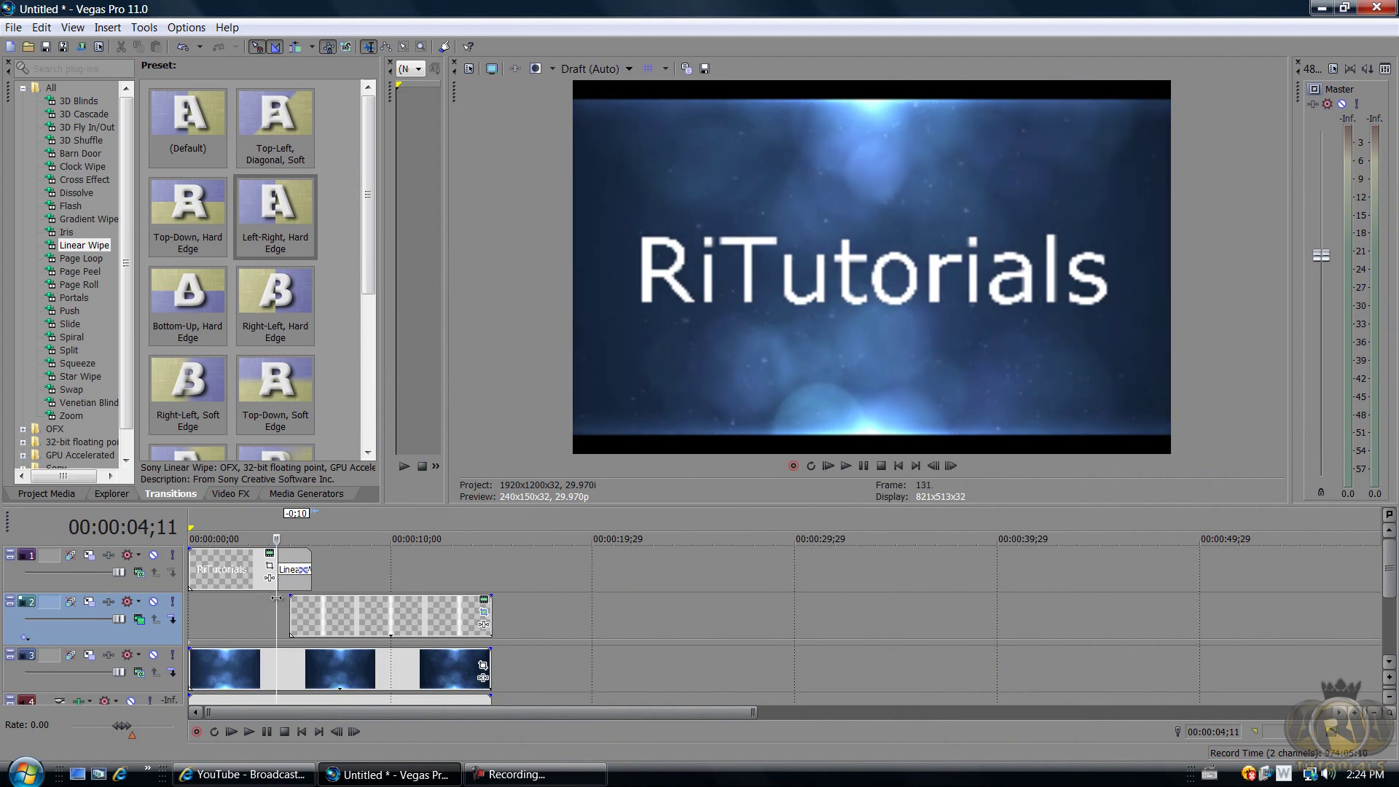
pyautogui.click(243, 609)
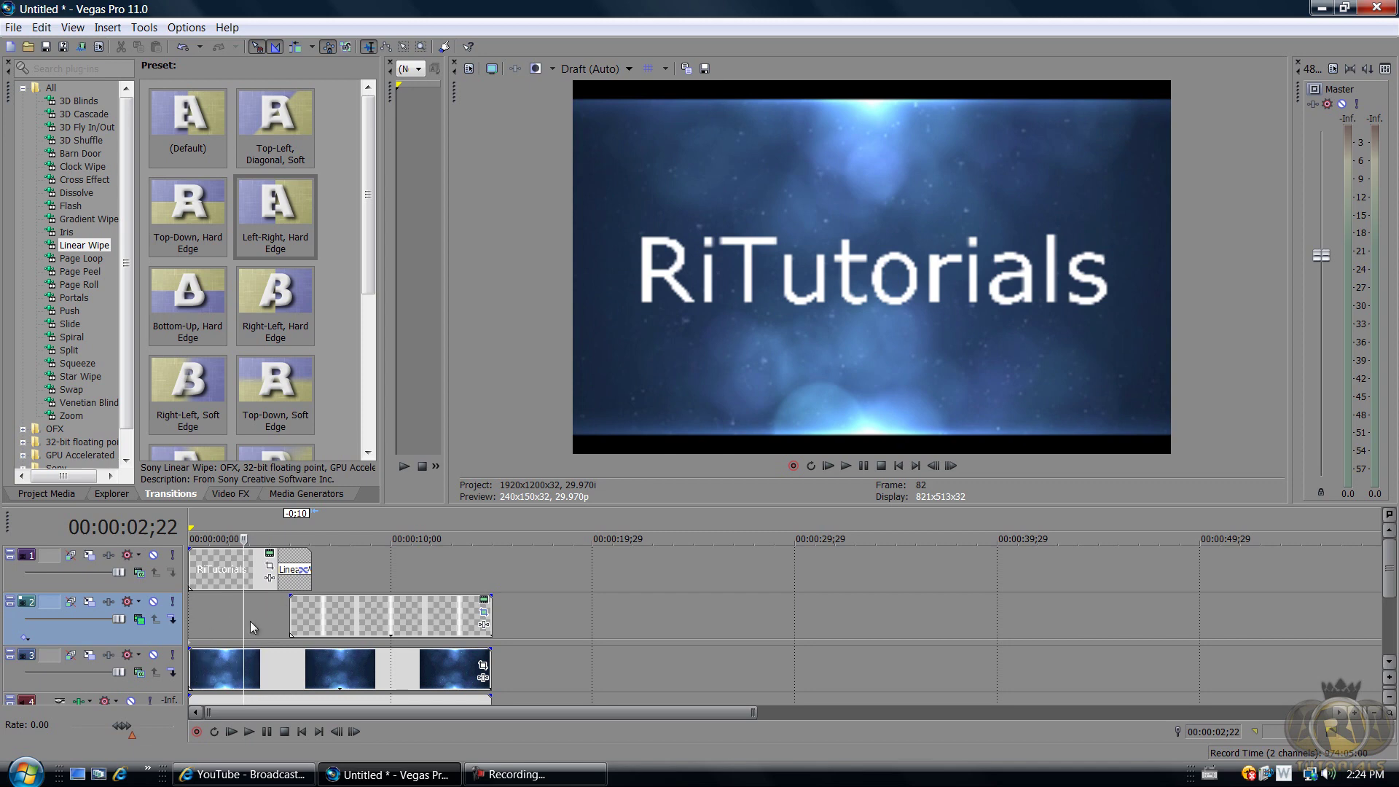
# Step: Play and frame-step through the RiTutorials title wiping over the blue flare, then zoom out
pyautogui.press('space')
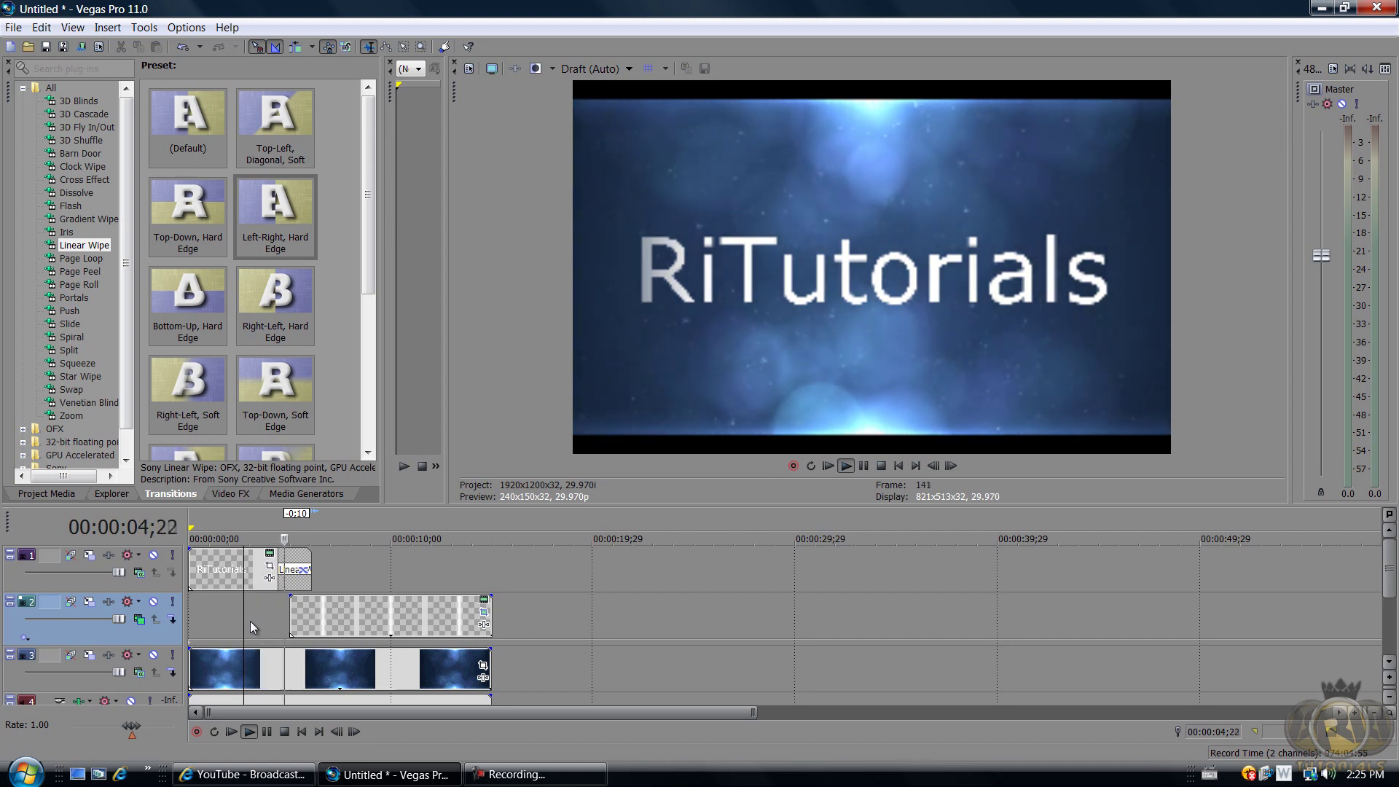
pyautogui.press('Return')
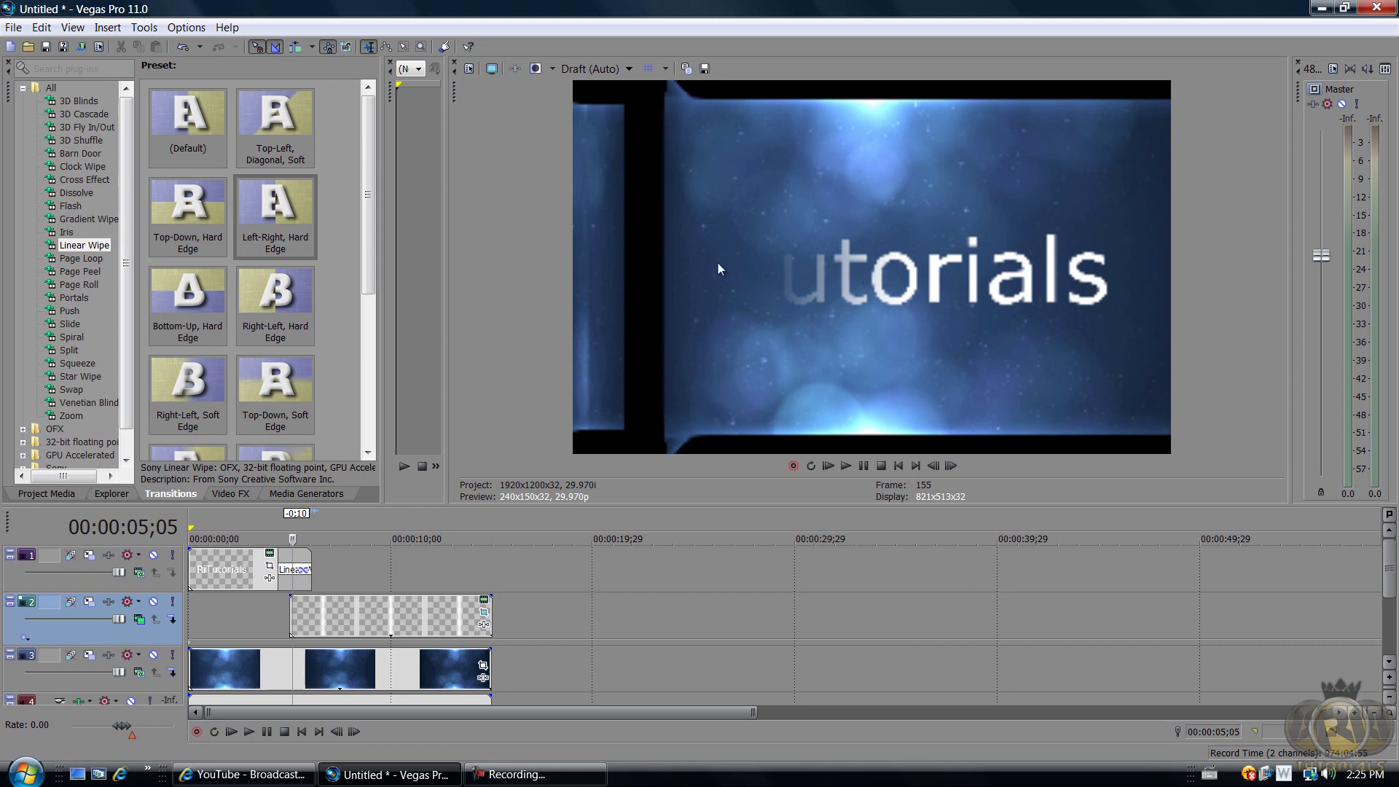
pyautogui.press('space')
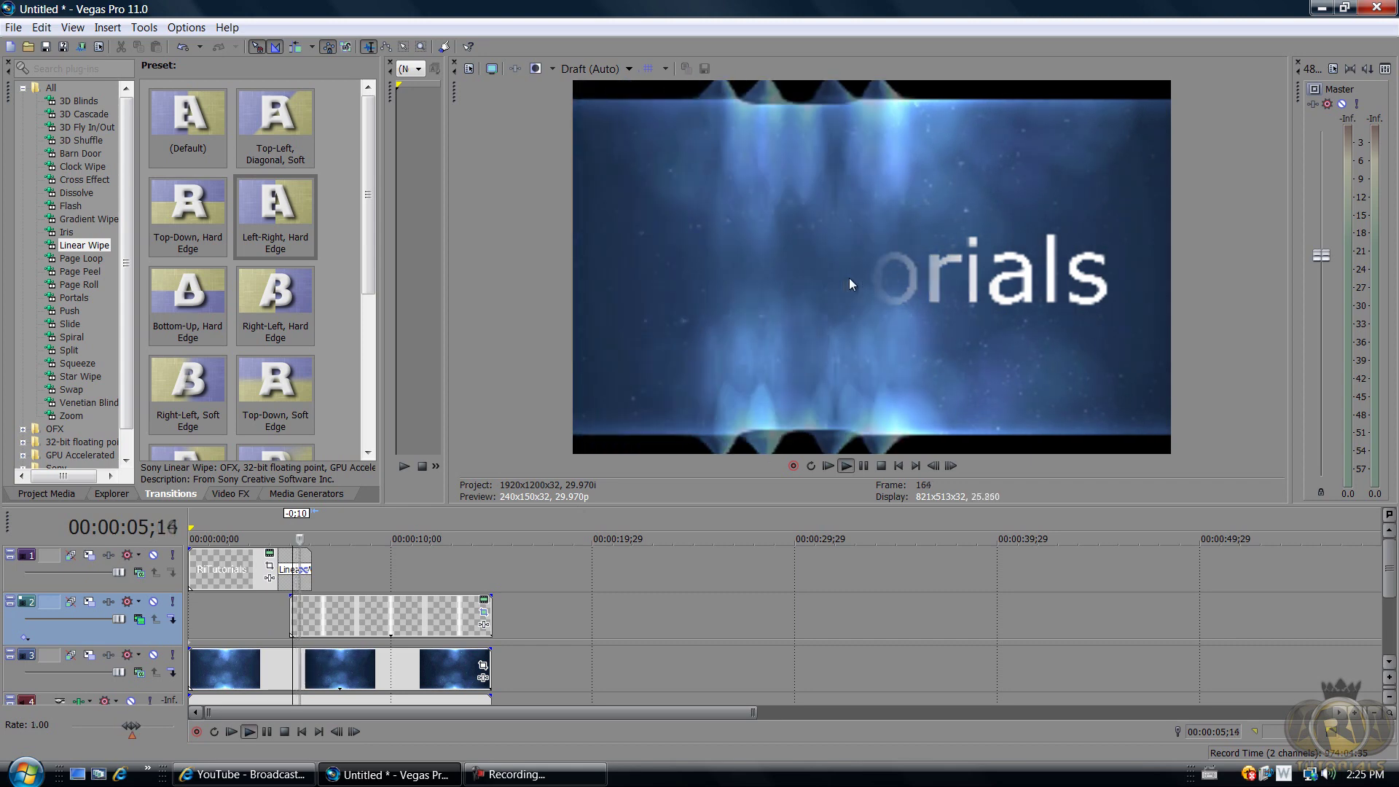
pyautogui.press('space')
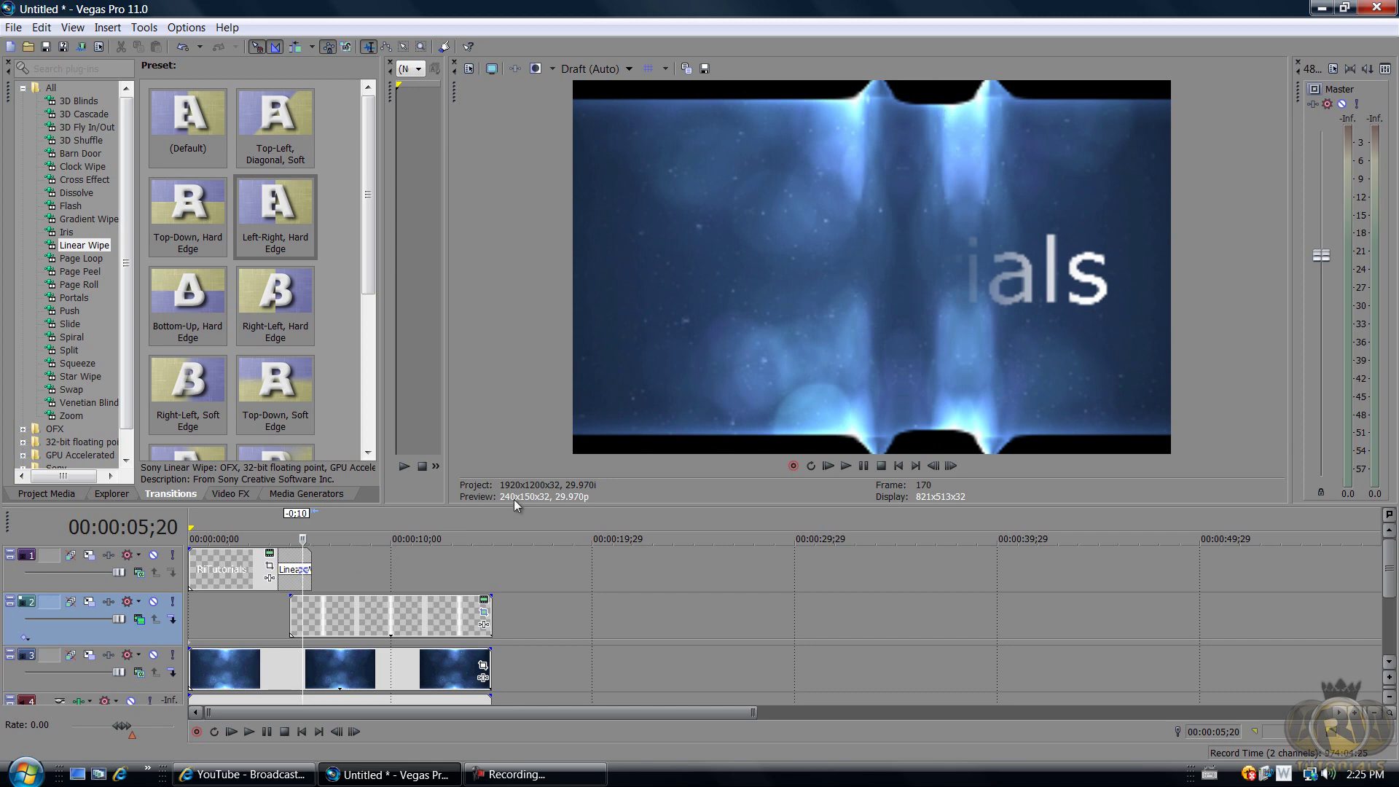
pyautogui.press('Right')
pyautogui.press('Right')
pyautogui.press('Right')
pyautogui.press('Right')
pyautogui.press('Right')
pyautogui.press('Right')
pyautogui.press('Right')
pyautogui.press('Right')
pyautogui.press('Right')
pyautogui.press('Right')
pyautogui.press('Right')
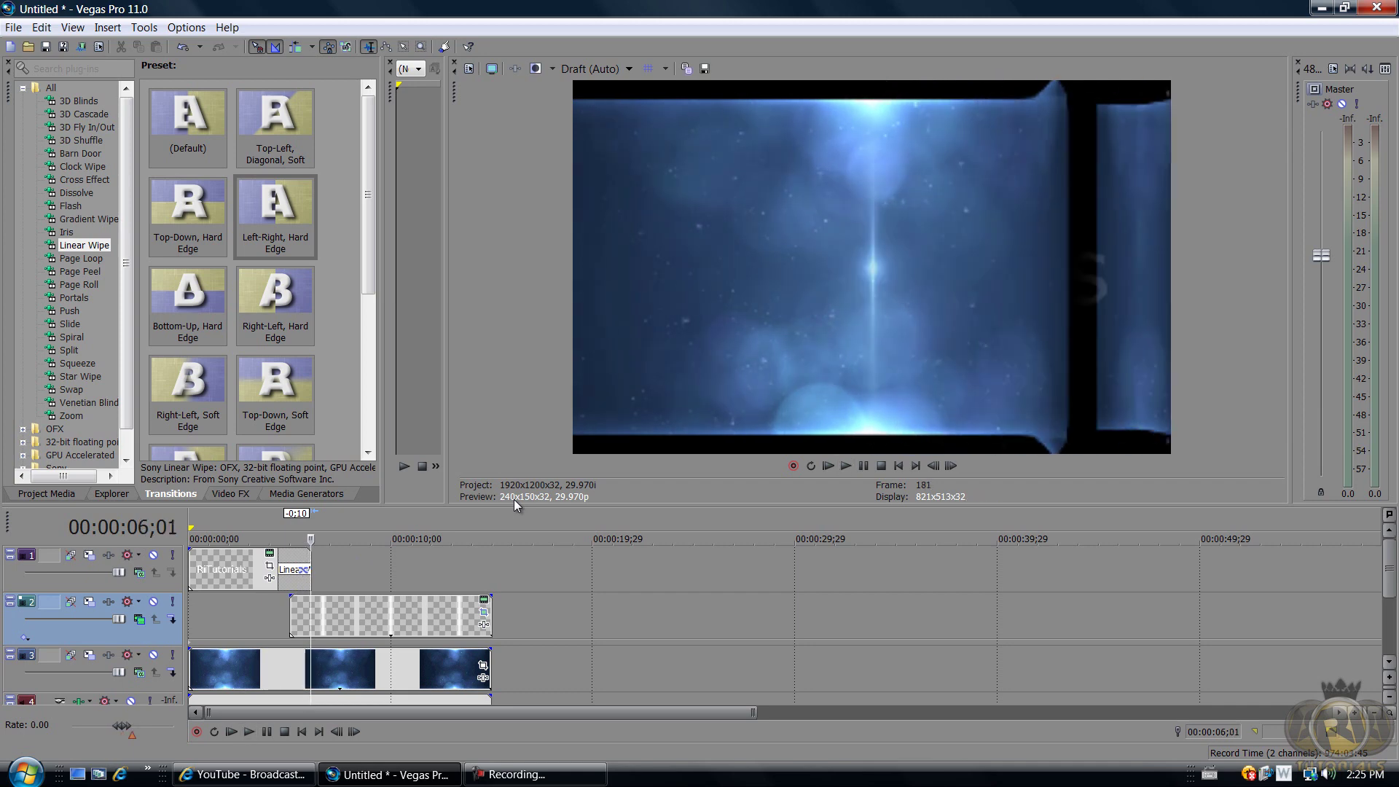
pyautogui.press('Right')
pyautogui.press('Right')
pyautogui.press('Right')
pyautogui.press('Right')
pyautogui.press('Right')
pyautogui.press('Right')
pyautogui.press('Right')
pyautogui.press('Right')
pyautogui.press('Right')
pyautogui.press('Right')
pyautogui.press('Right')
pyautogui.press('Right')
pyautogui.press('Right')
pyautogui.press('Right')
pyautogui.press('Right')
pyautogui.press('Right')
pyautogui.press('Right')
pyautogui.press('Right')
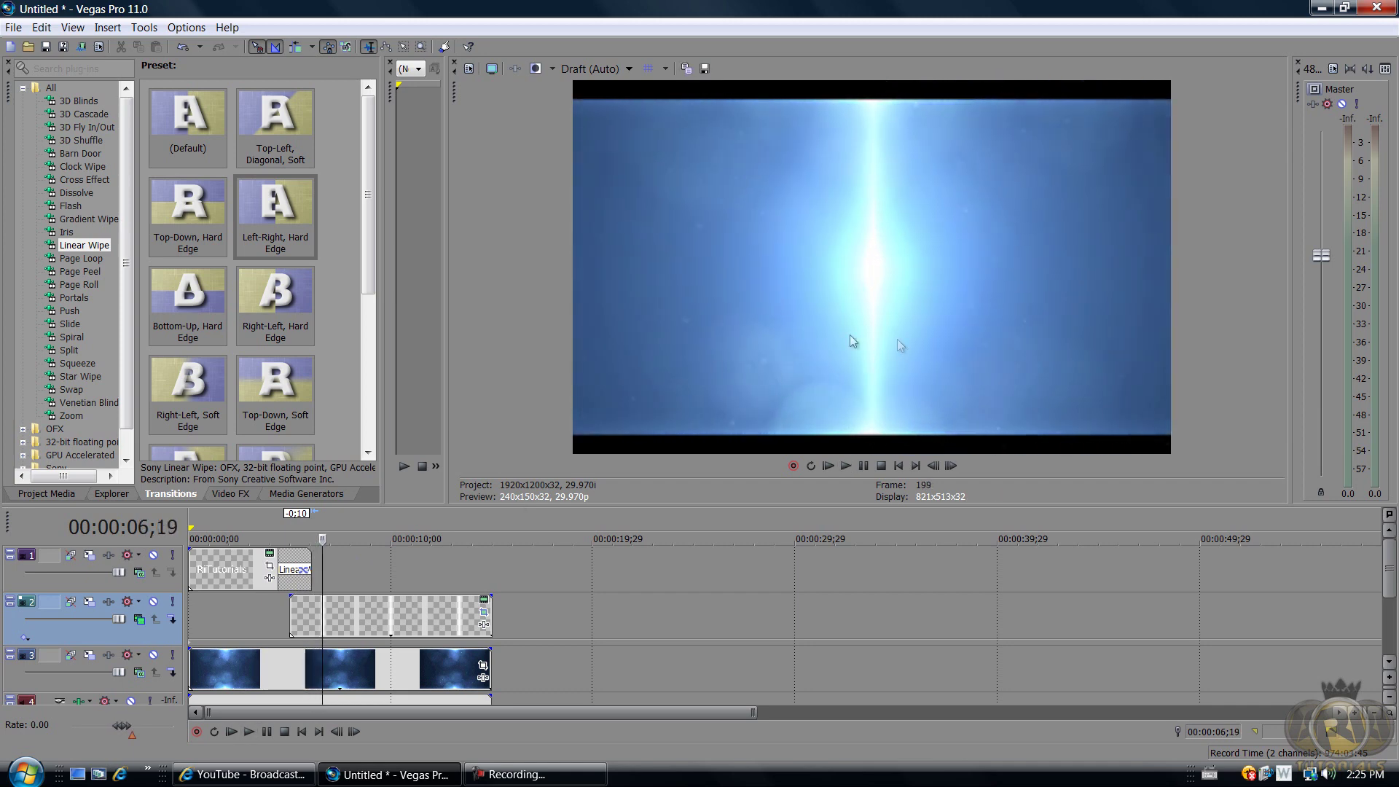
pyautogui.scroll(-3, 350, 607)
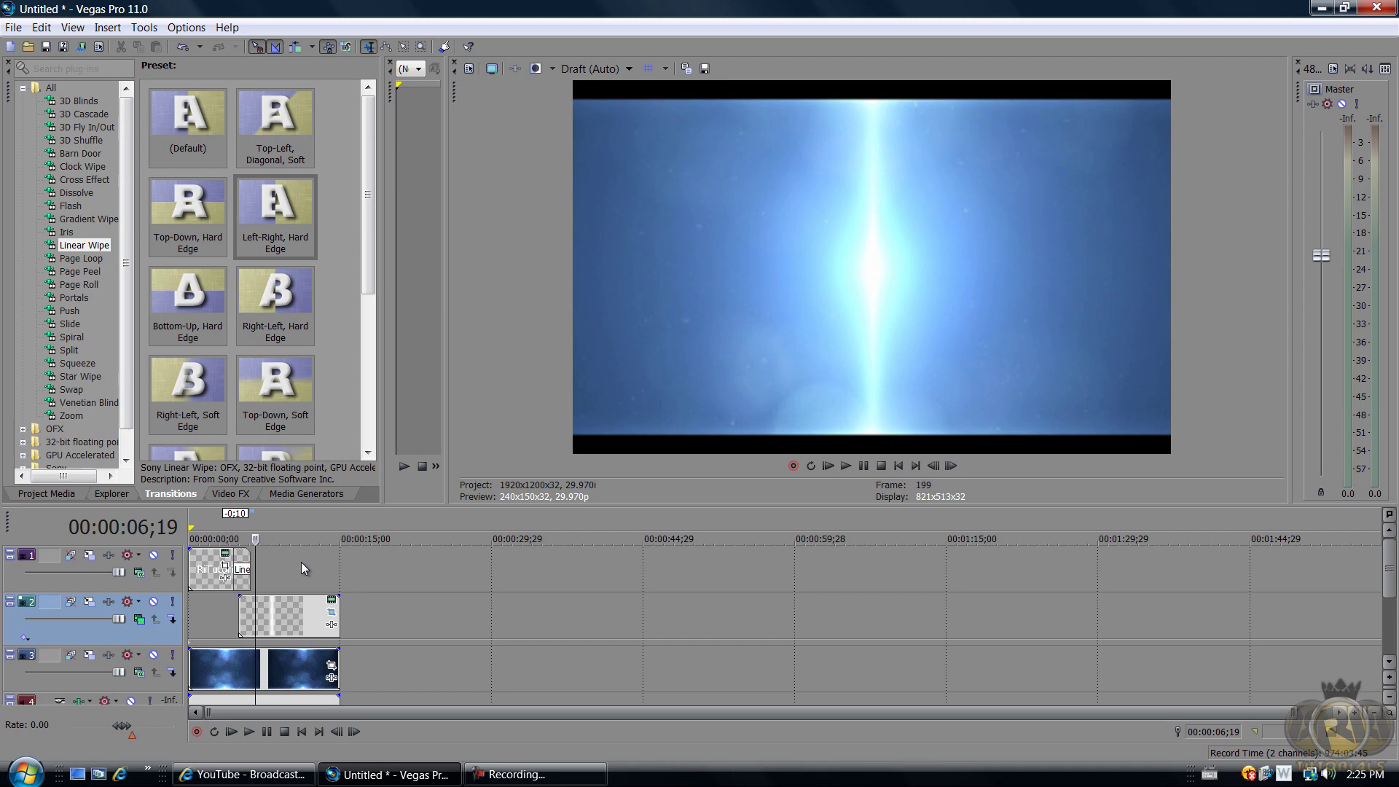
pyautogui.click(207, 613)
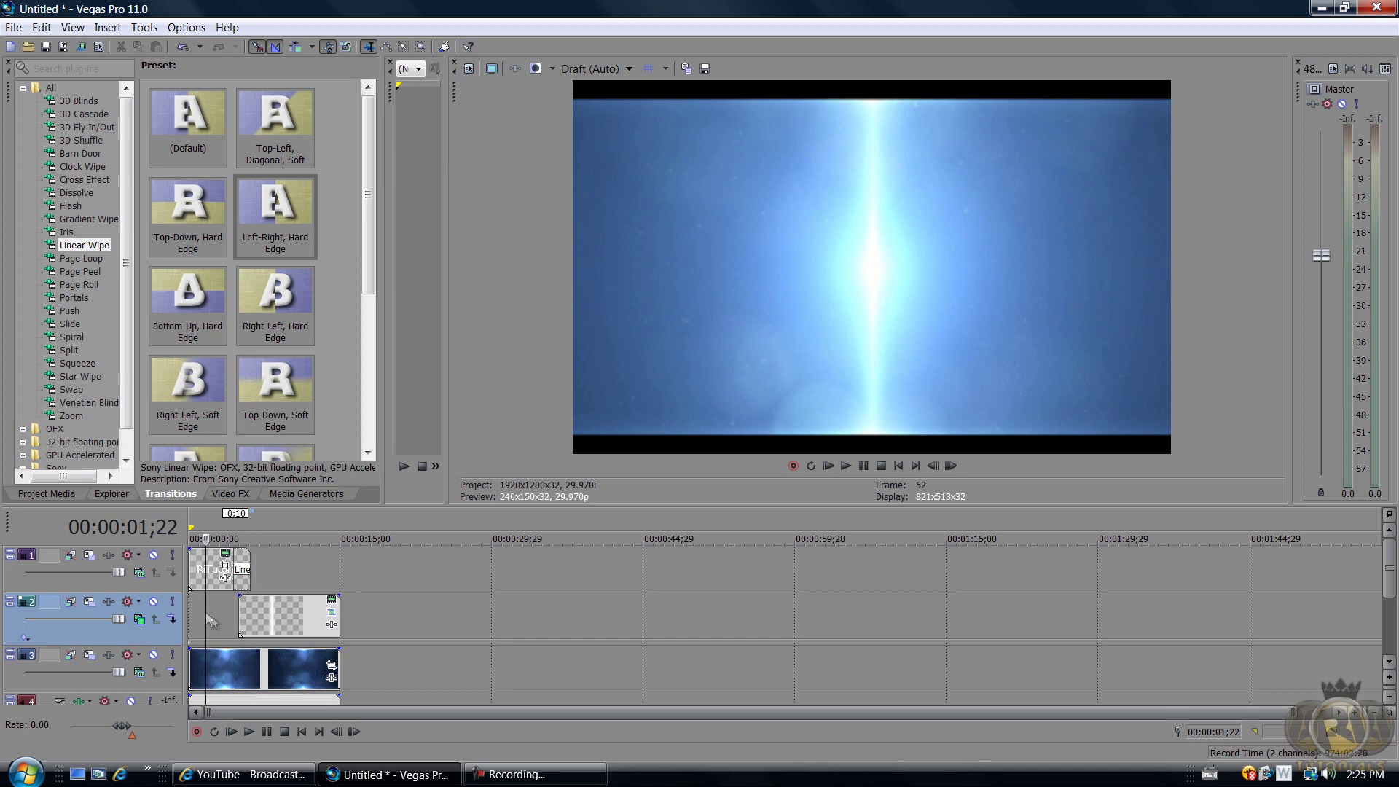
pyautogui.click(233, 606)
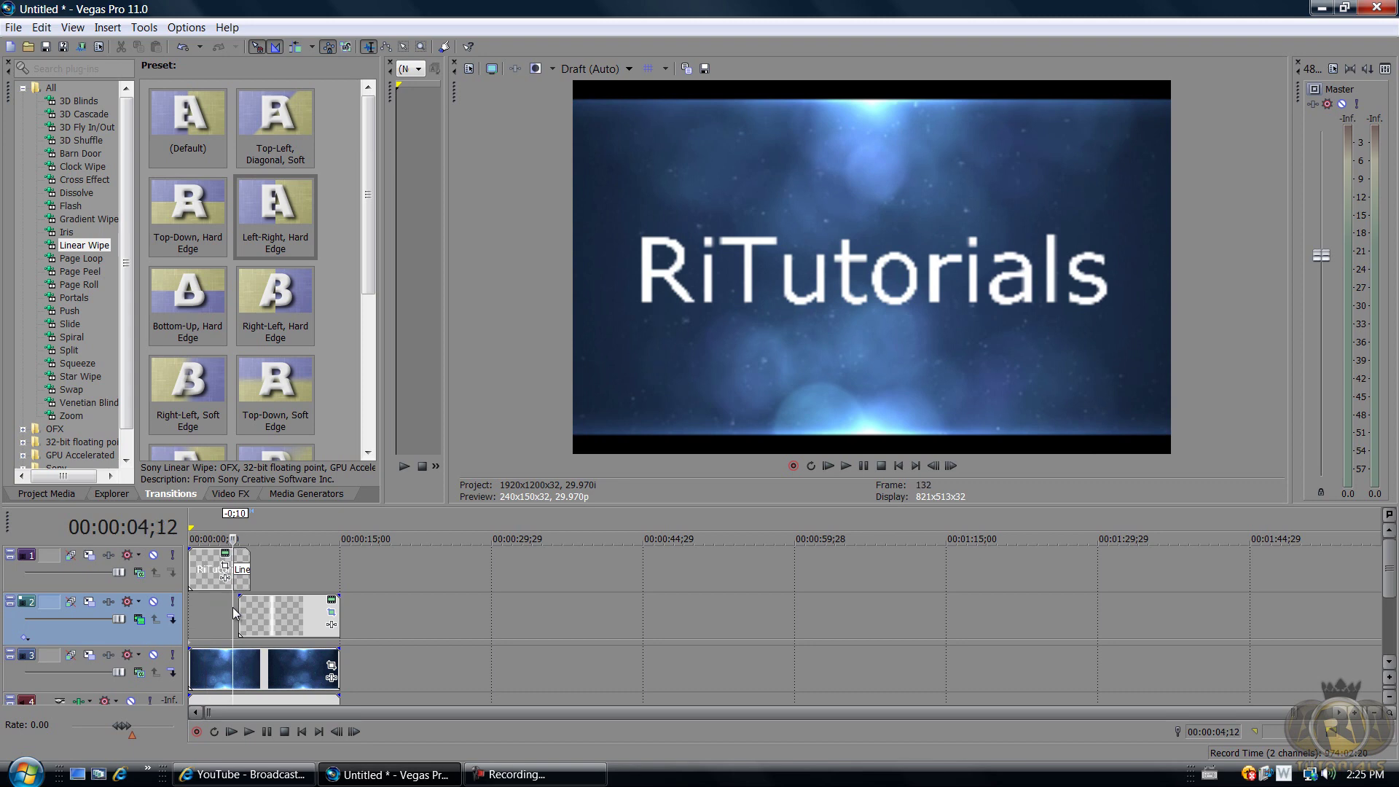
pyautogui.click(240, 570)
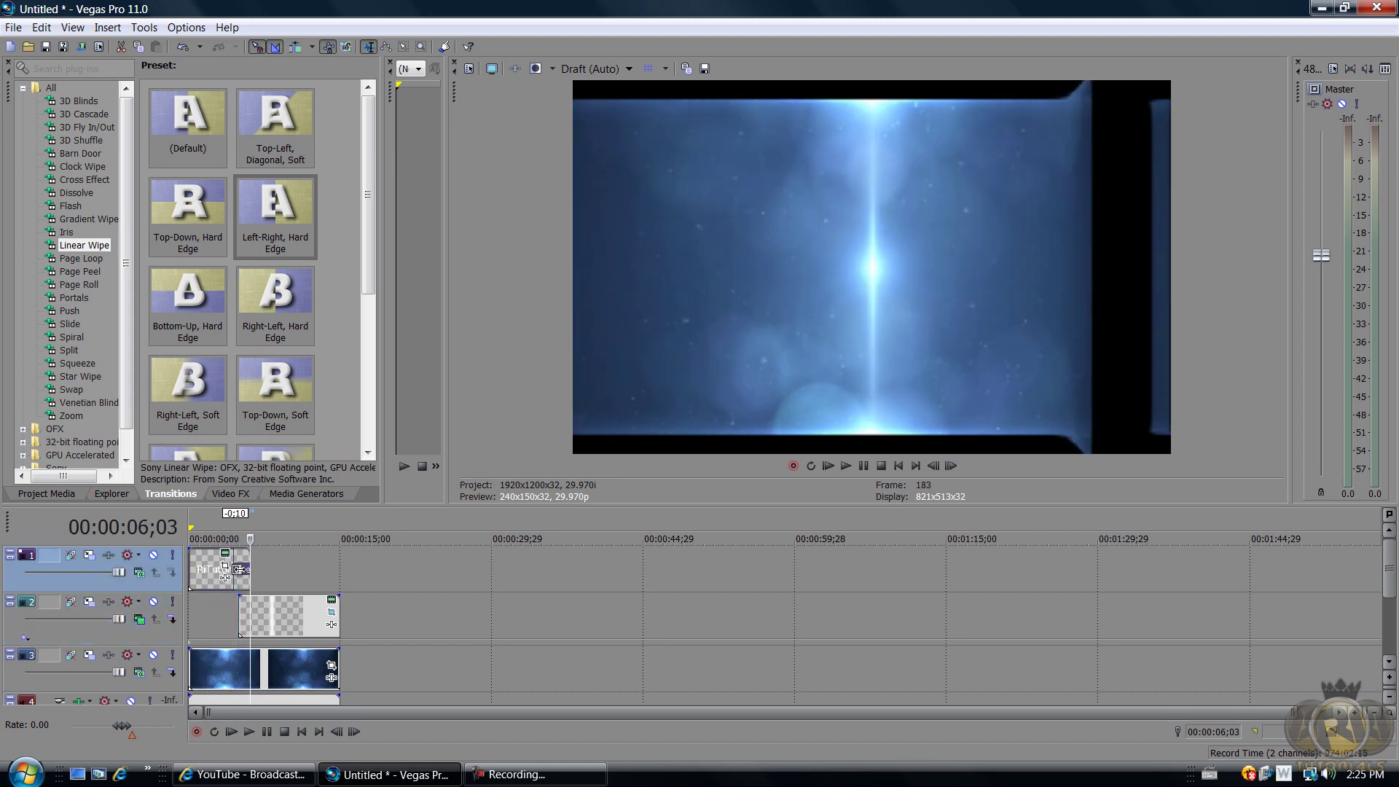
# Step: Start a new project without saving the example, then minimize Vegas to the desktop
pyautogui.click(14, 27)
pyautogui.click(20, 54)
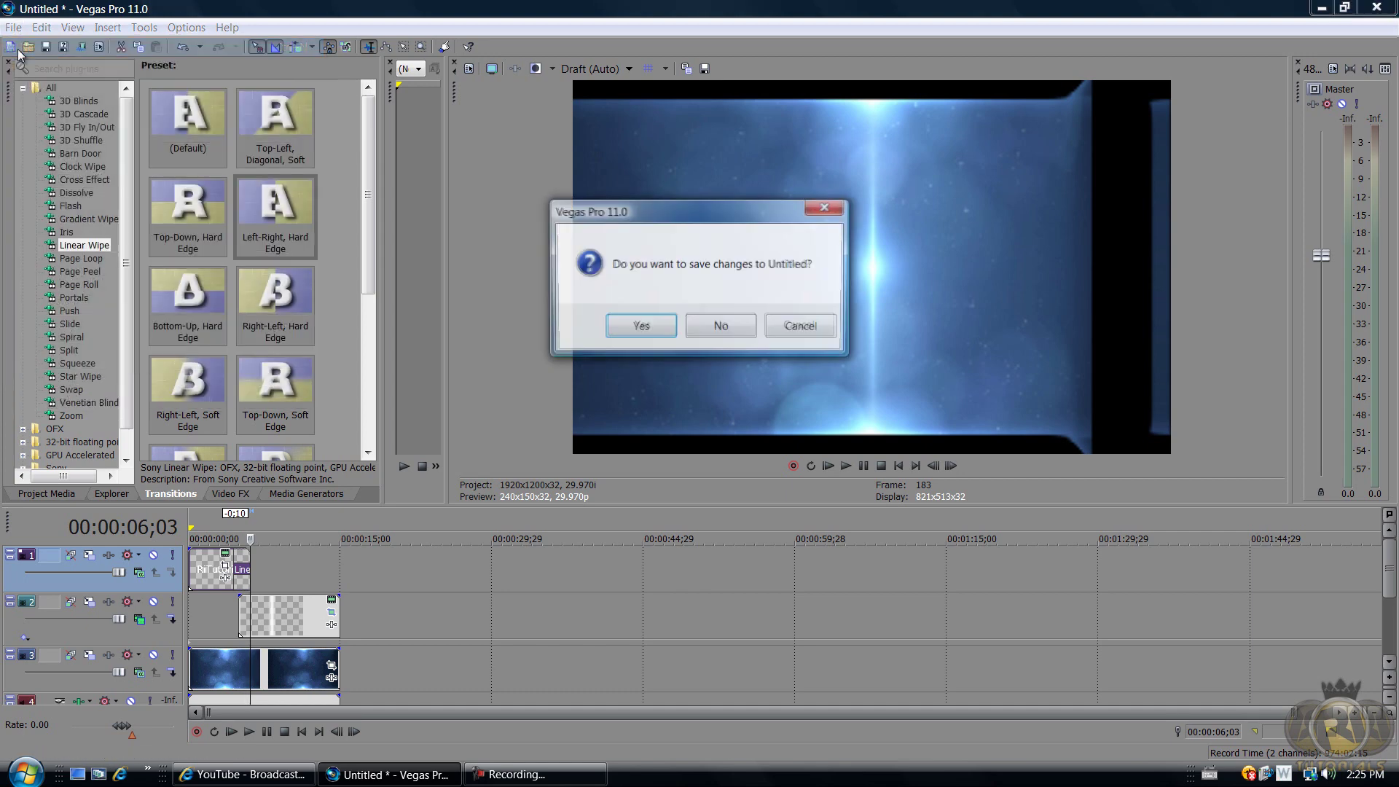
pyautogui.click(710, 330)
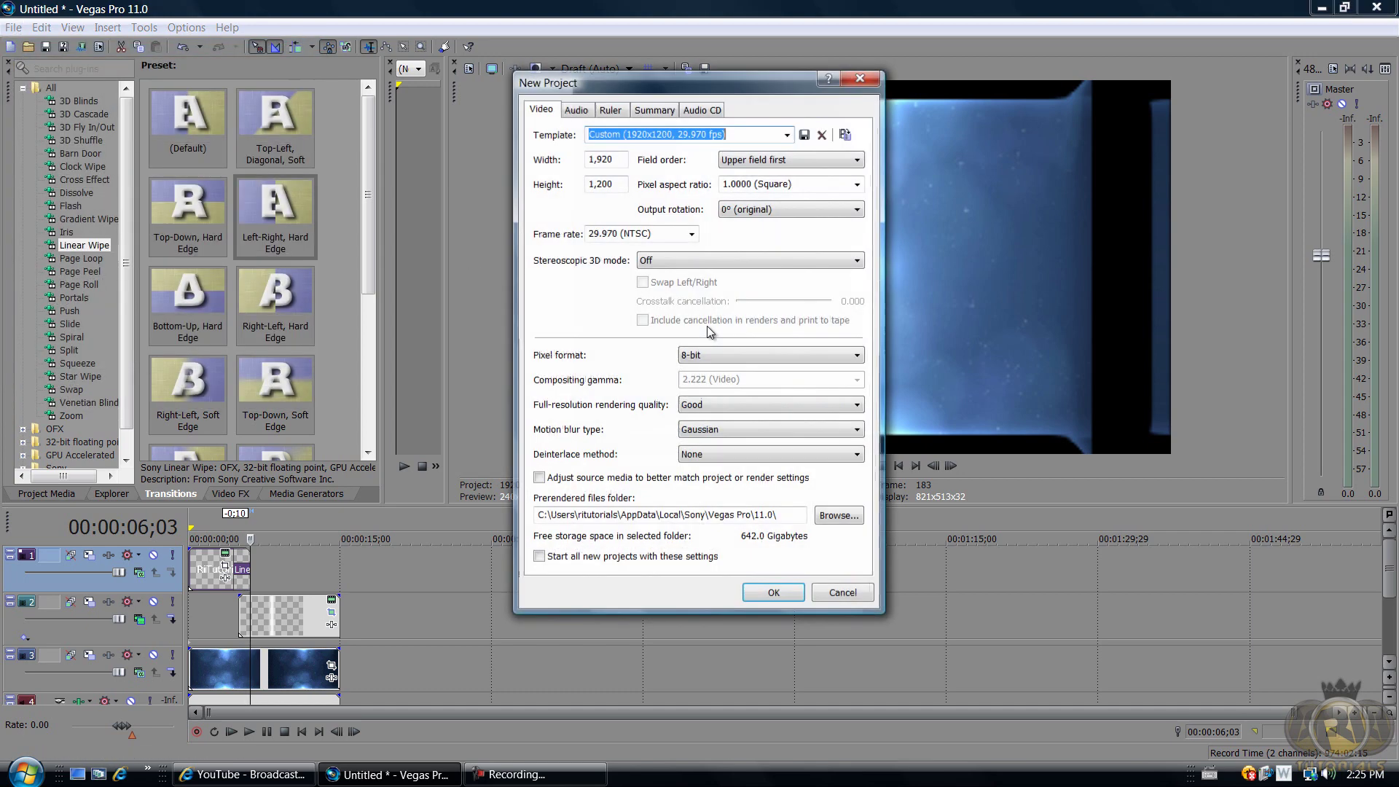
pyautogui.click(792, 600)
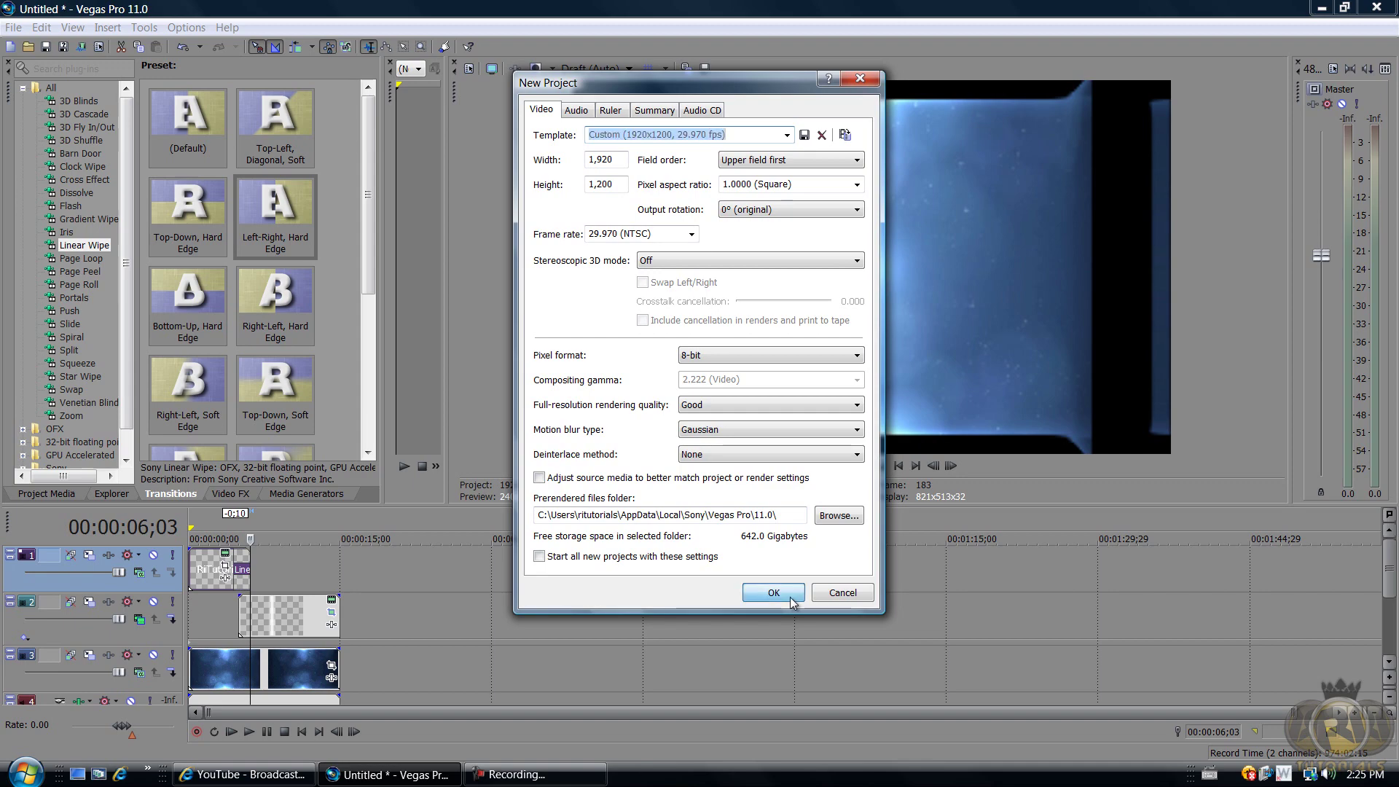
pyautogui.click(393, 777)
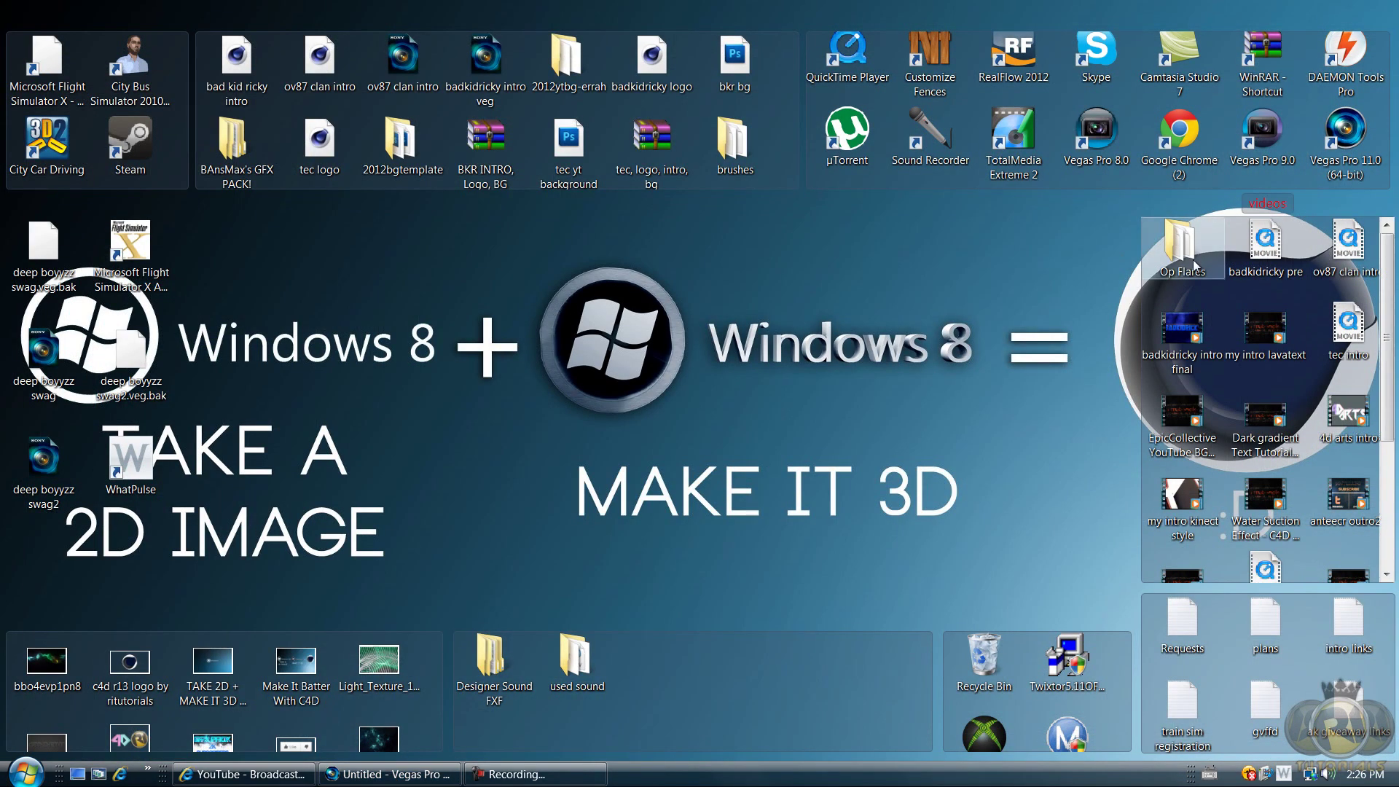
# Step: Drag the Flare8 video from the Op Flares folder onto the start of the timeline
pyautogui.doubleClick(1180, 245)
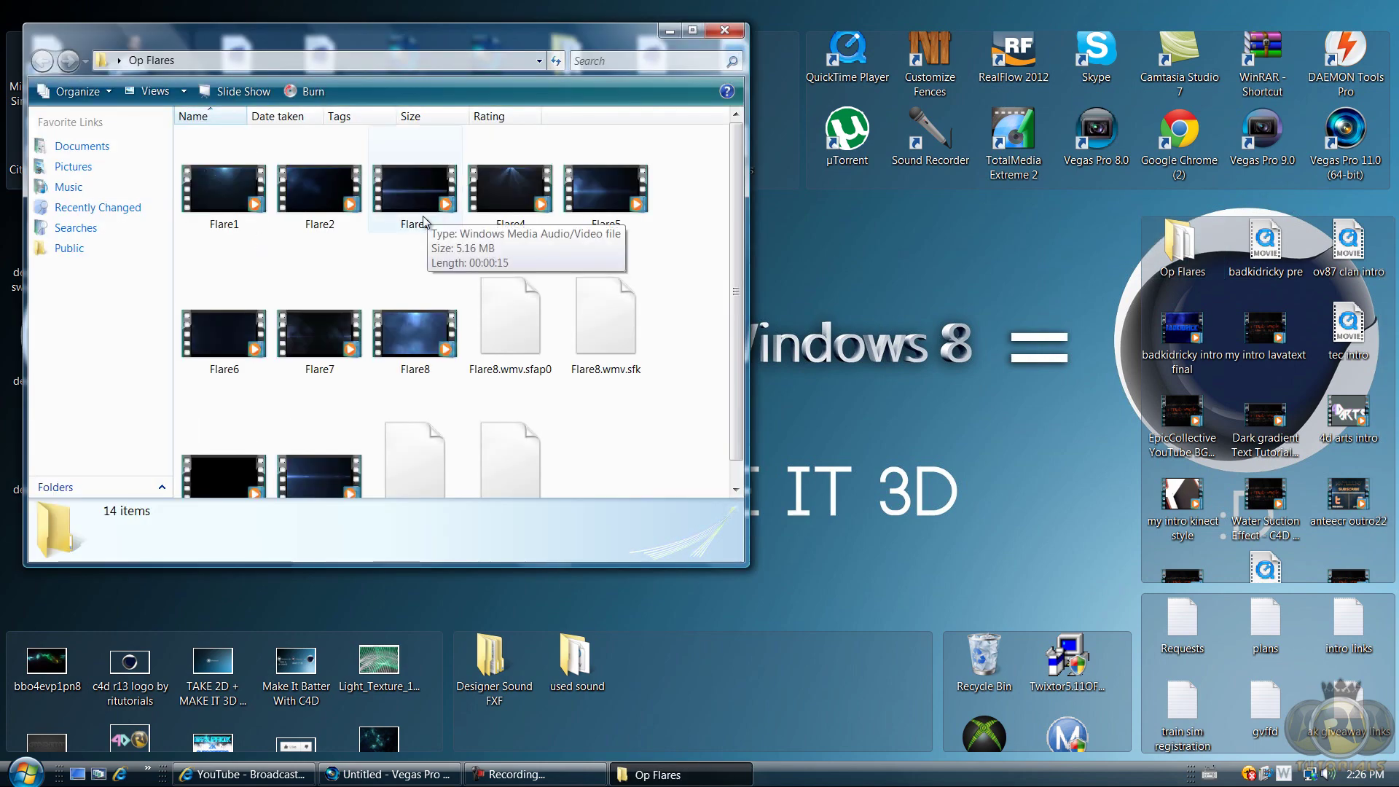
pyautogui.click(421, 312)
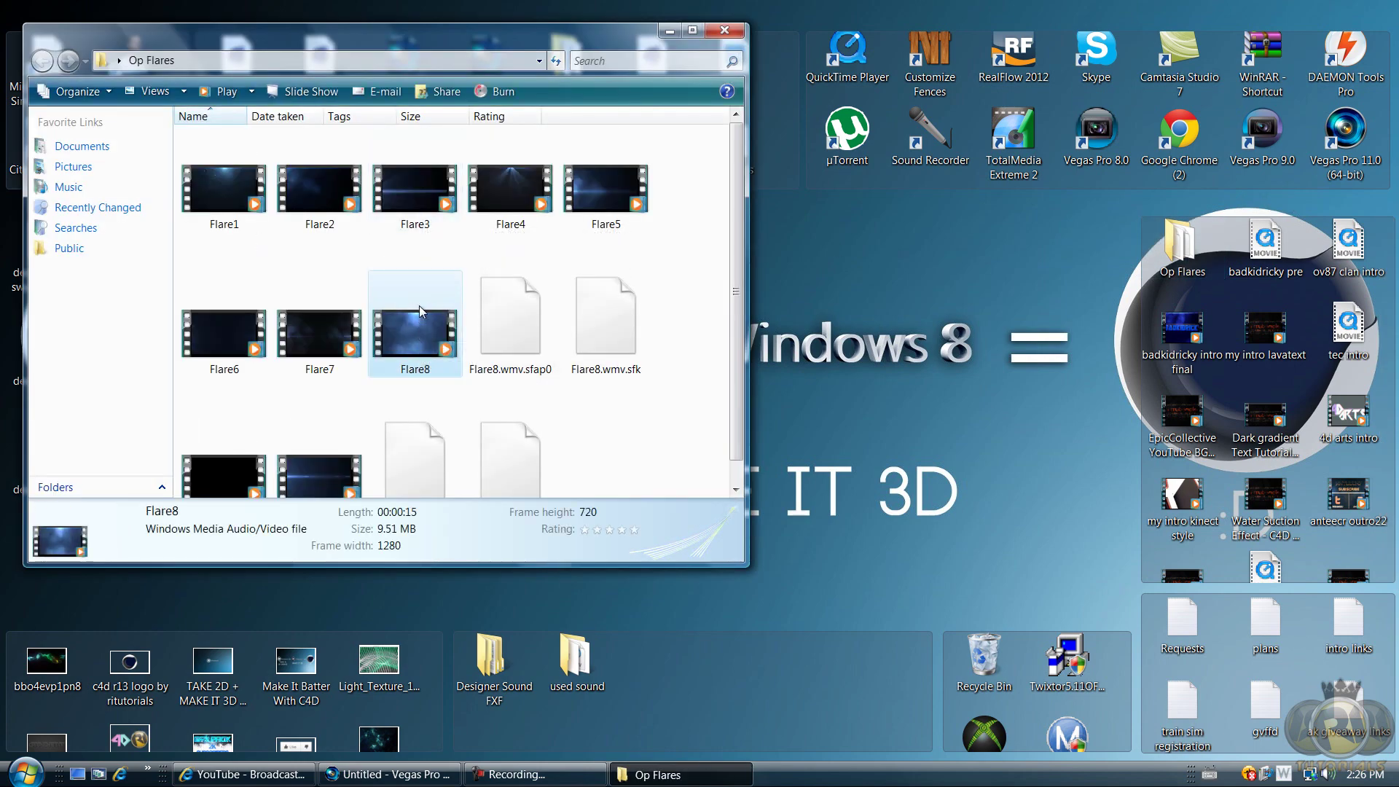
pyautogui.moveTo(427, 321); pyautogui.dragTo(208, 566)
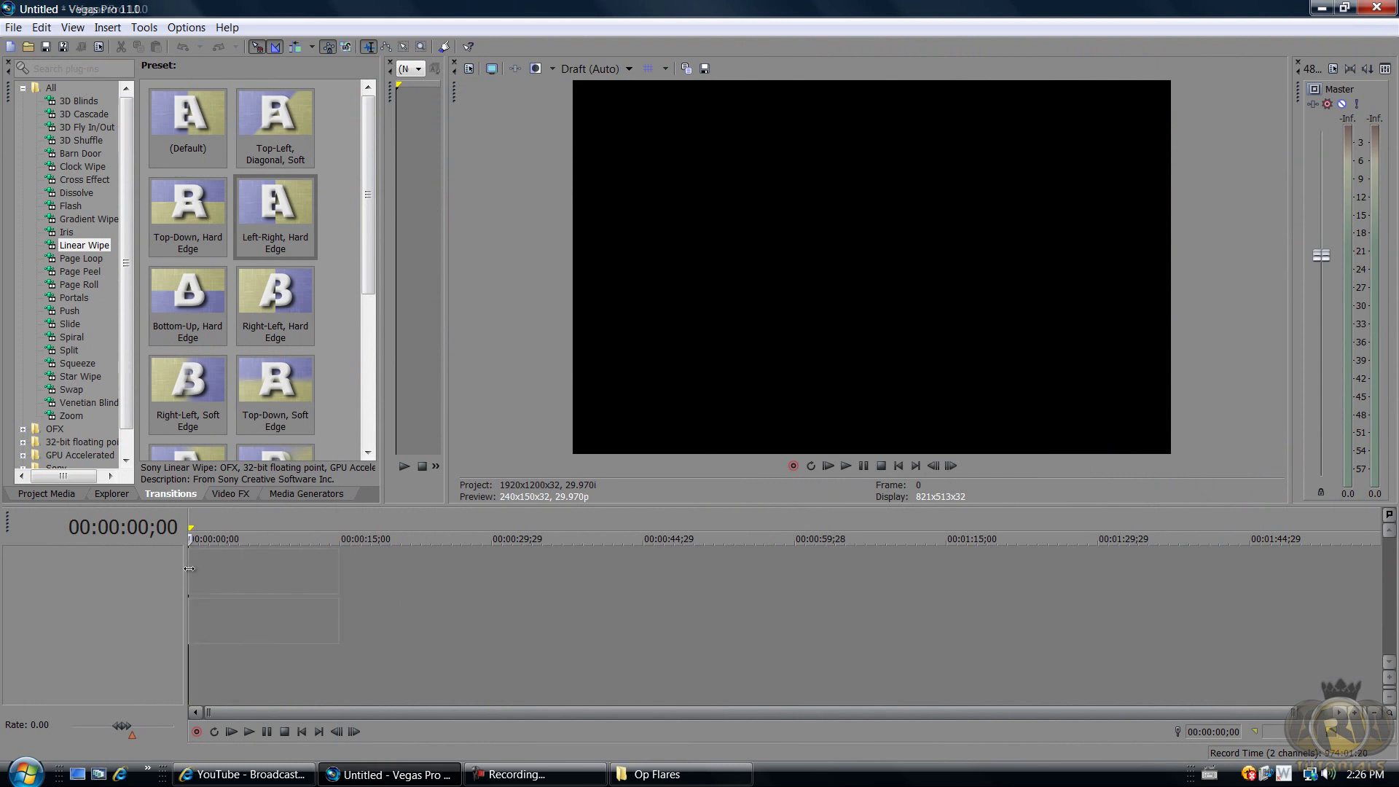
# Step: Insert a new empty video track above the Flare8 clip
pyautogui.click(219, 566)
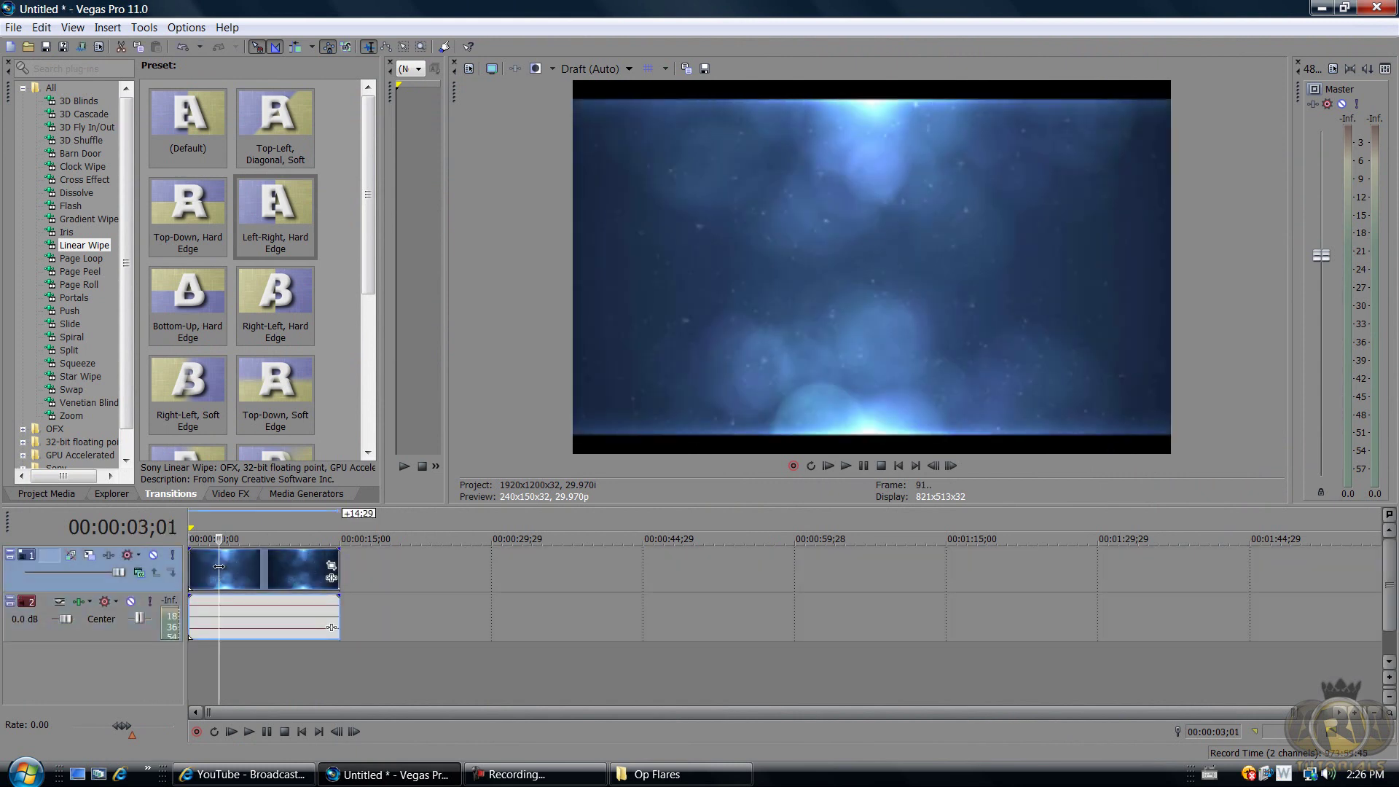
pyautogui.rightClick(98, 667)
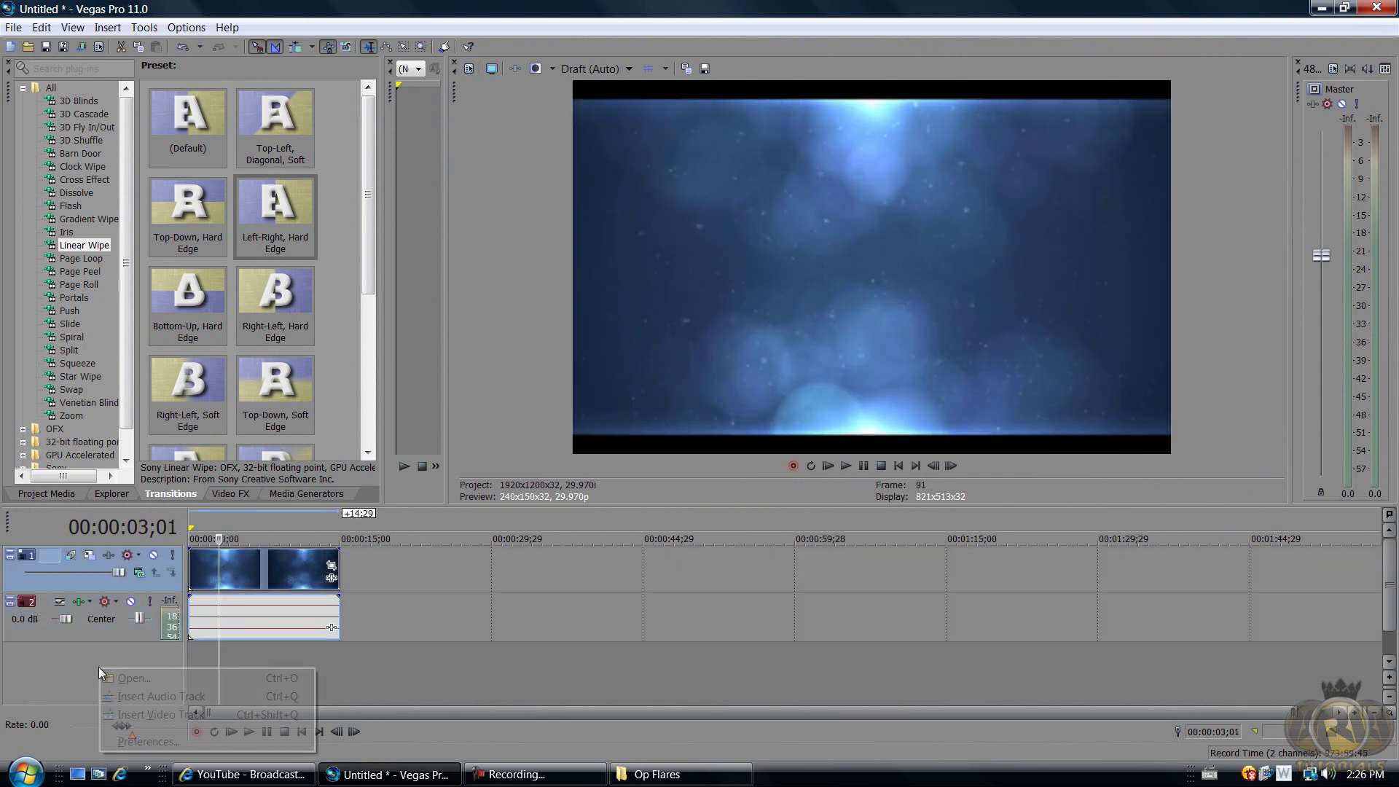
pyautogui.click(56, 661)
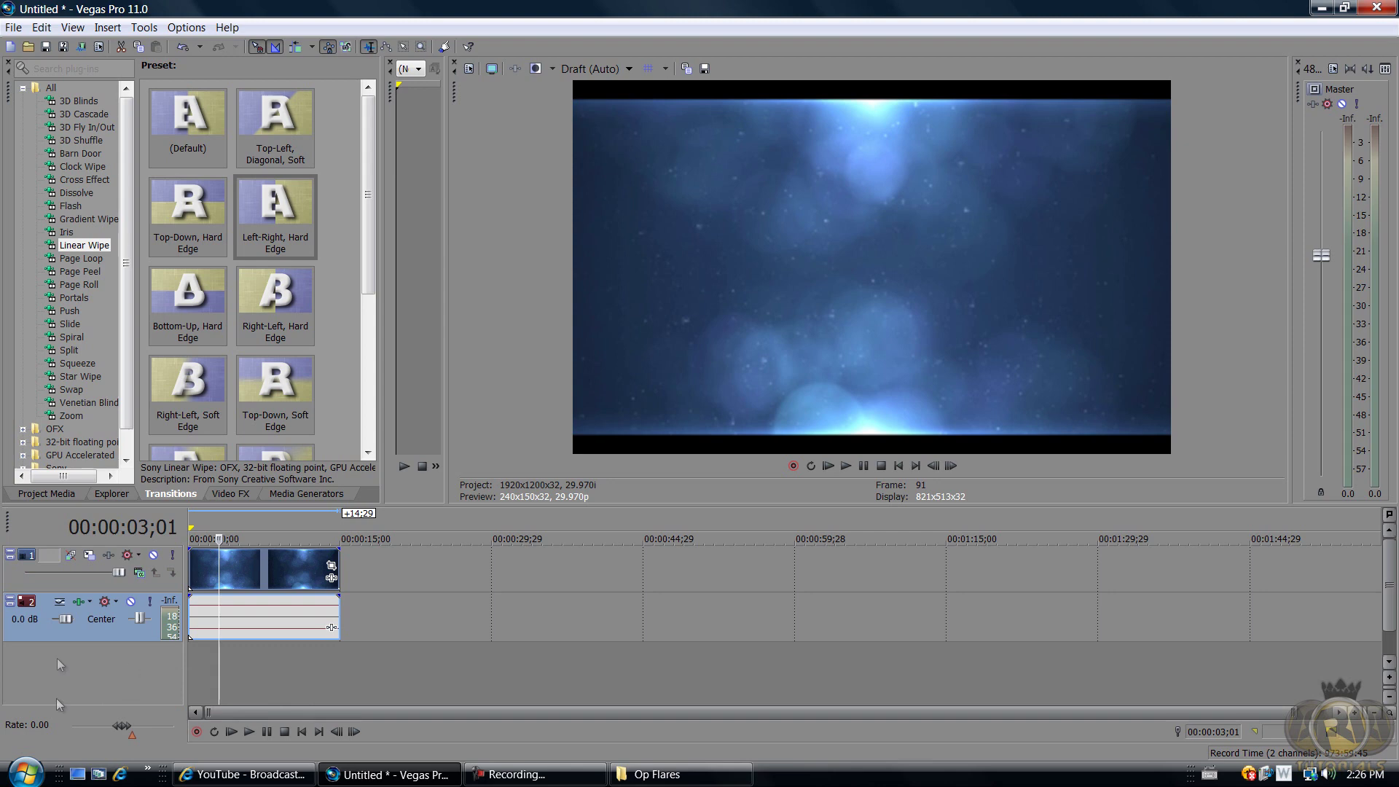
pyautogui.rightClick(101, 671)
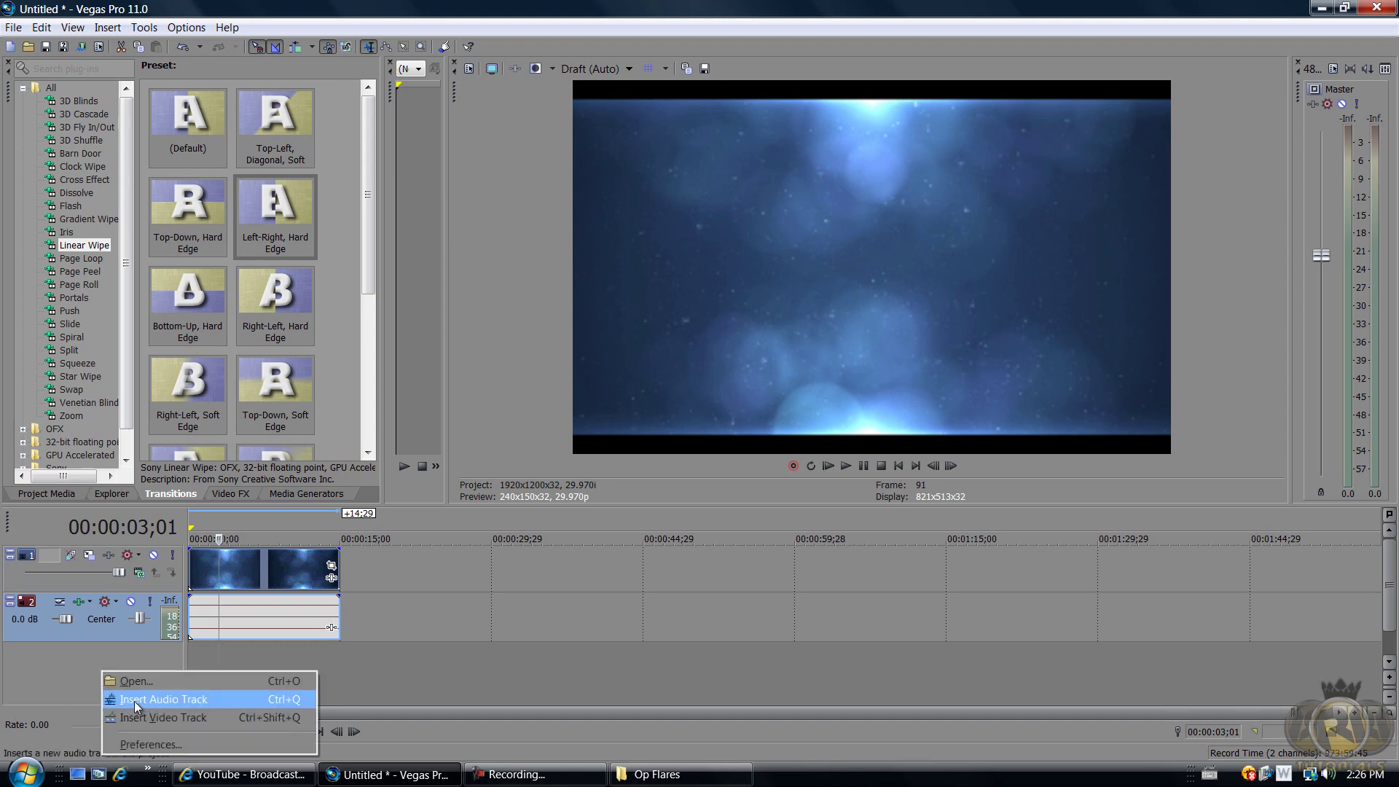
pyautogui.click(145, 718)
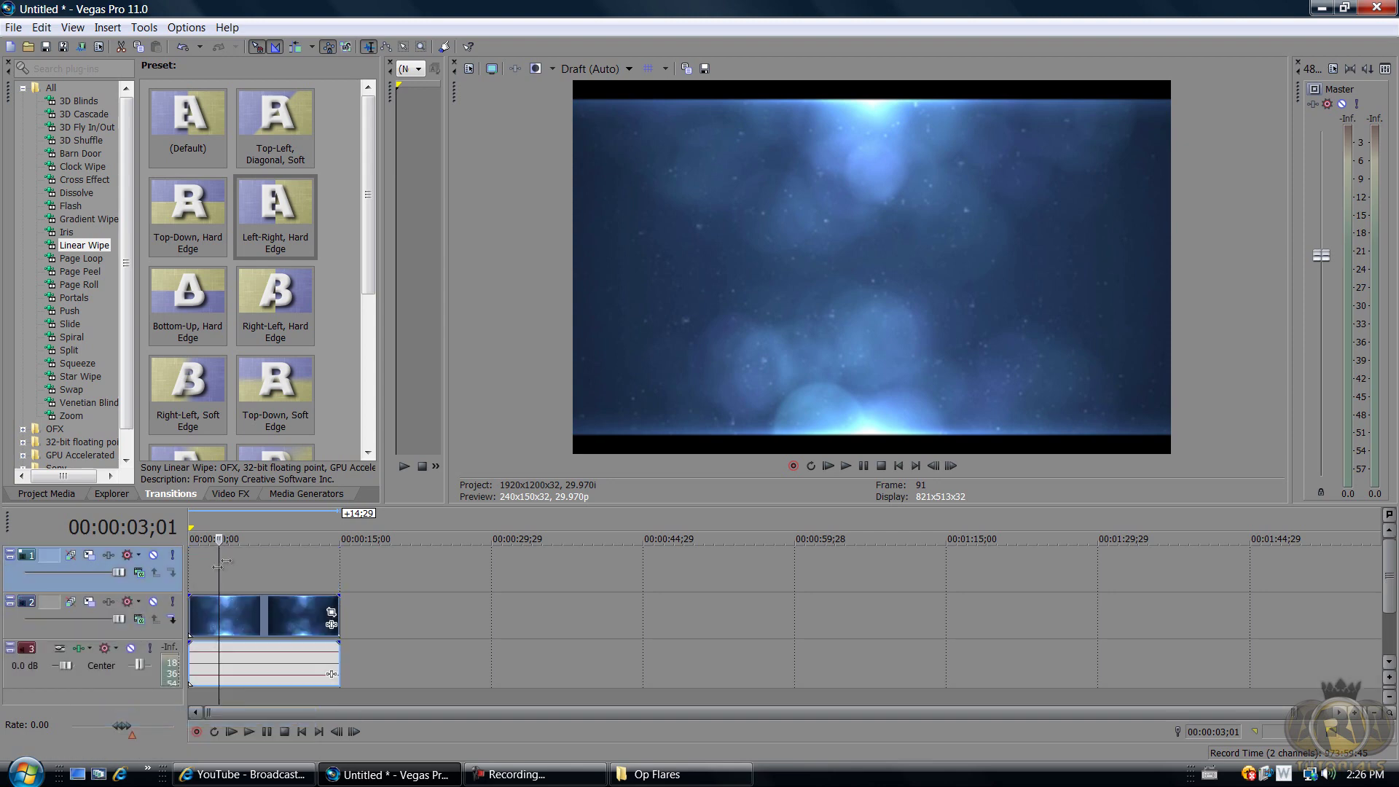
pyautogui.click(292, 494)
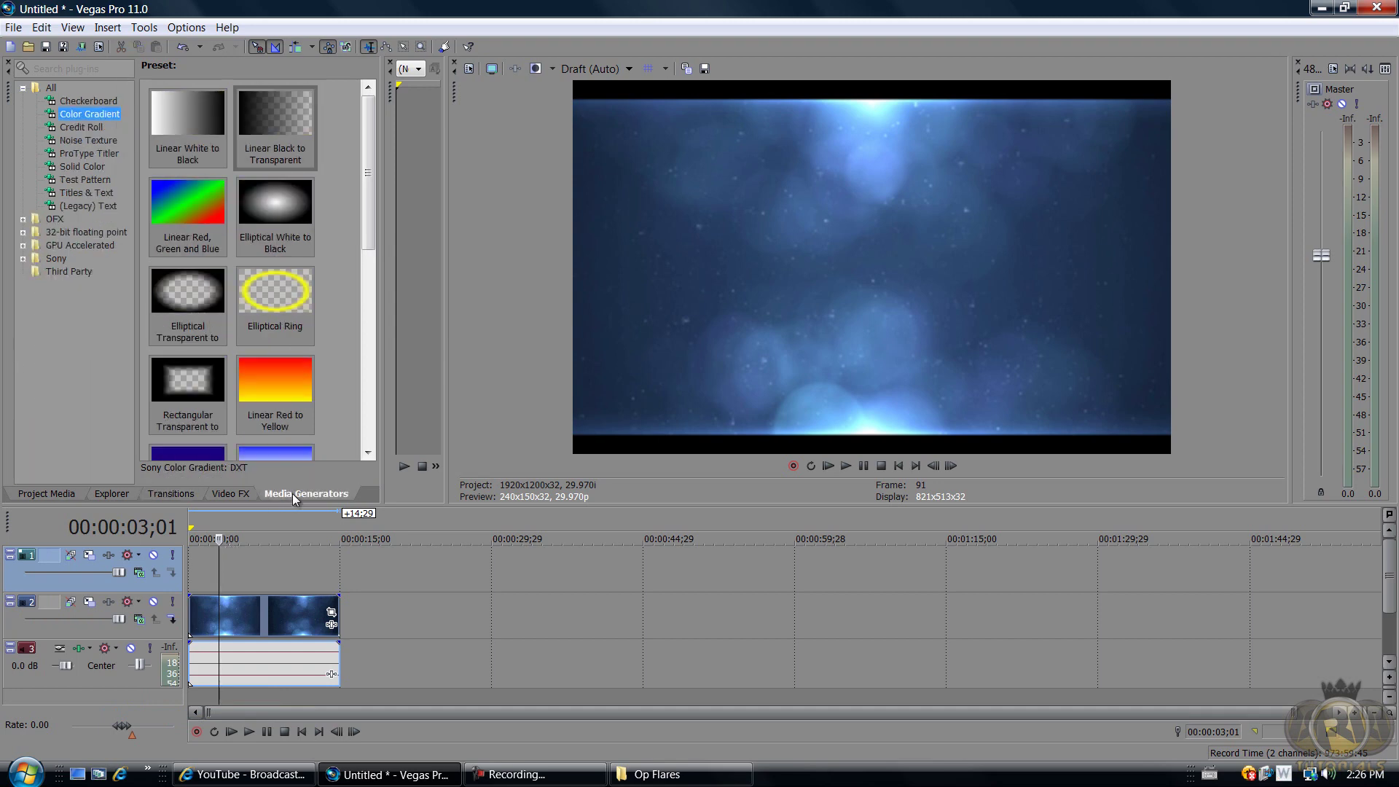
# Step: Place the Linear Black to Transparent colour gradient preset on the top video track
pyautogui.click(273, 126)
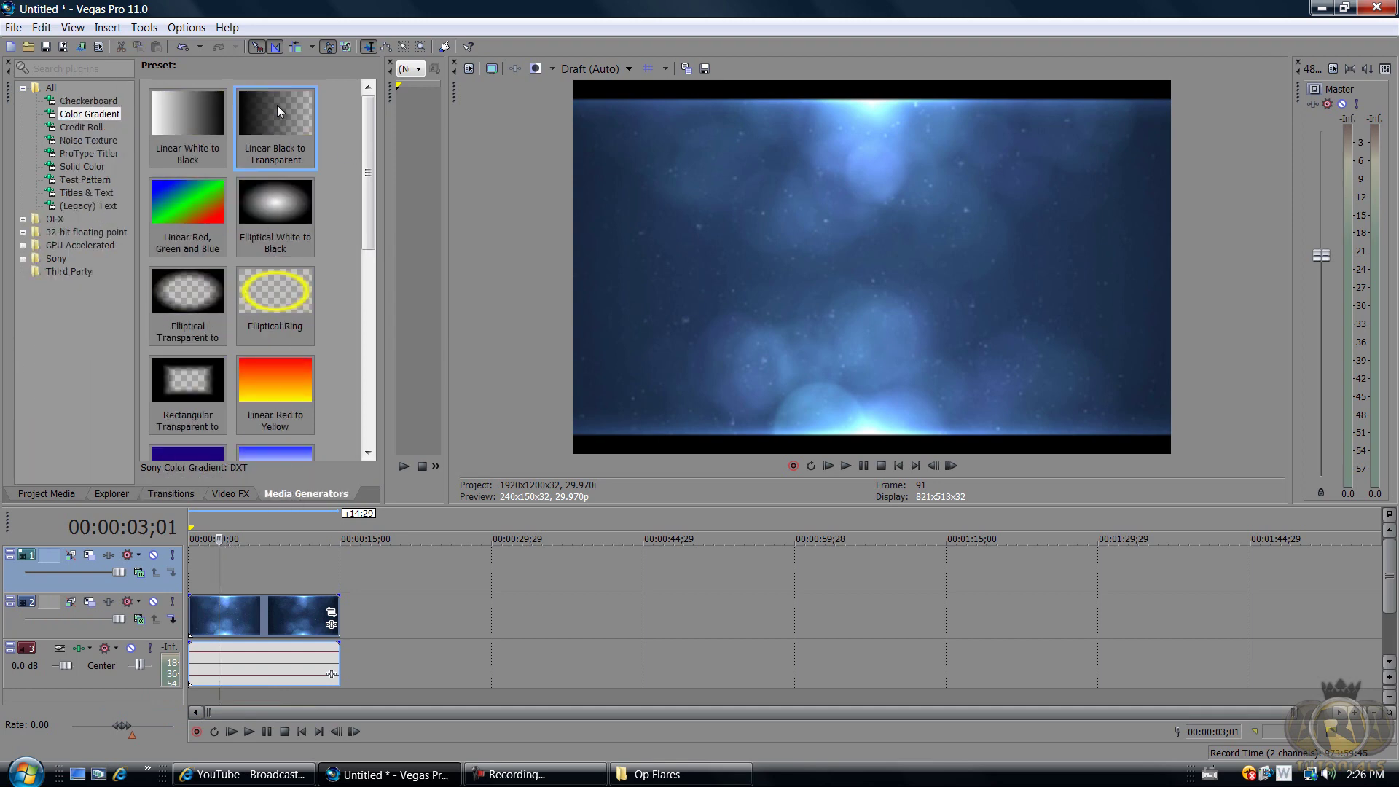
pyautogui.click(198, 103)
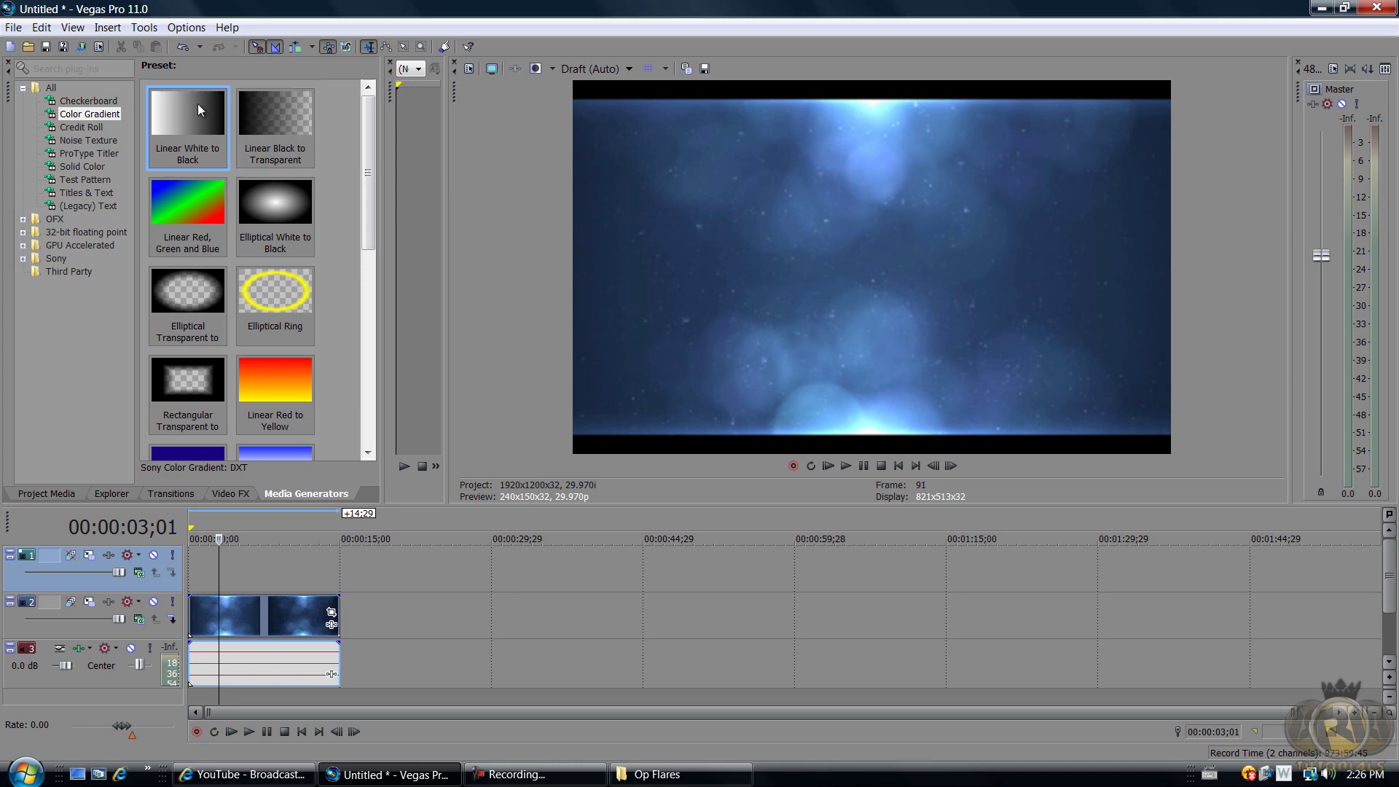
pyautogui.click(268, 111)
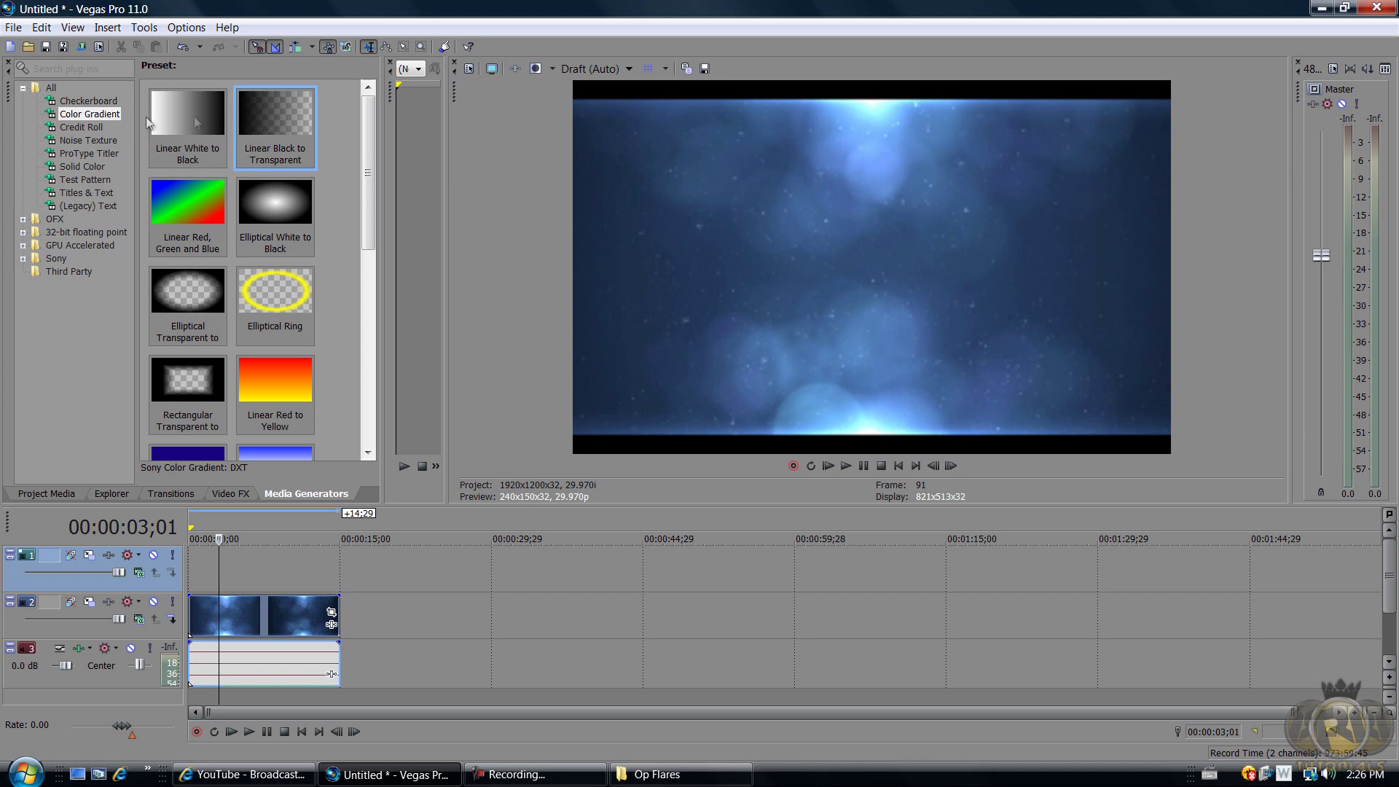
pyautogui.click(86, 113)
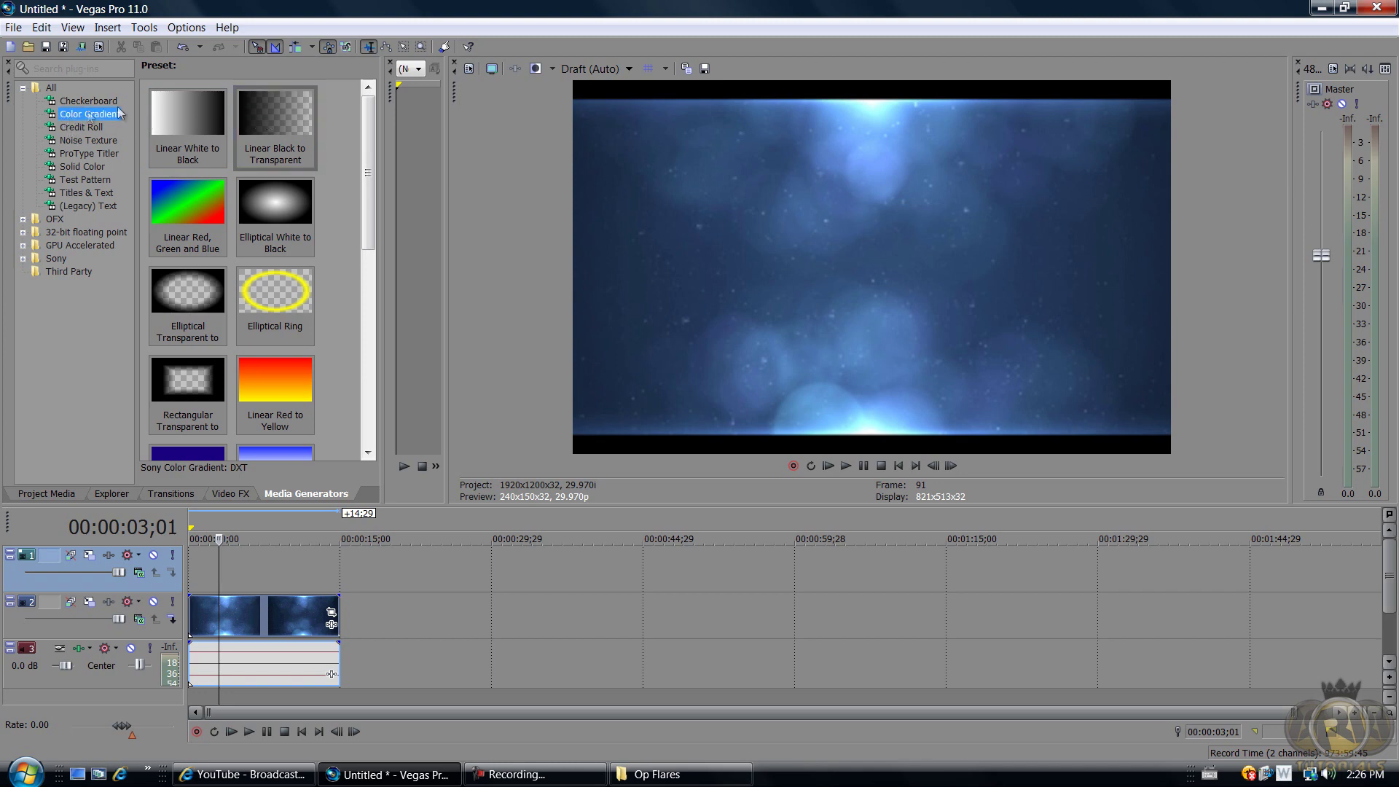
pyautogui.click(291, 113)
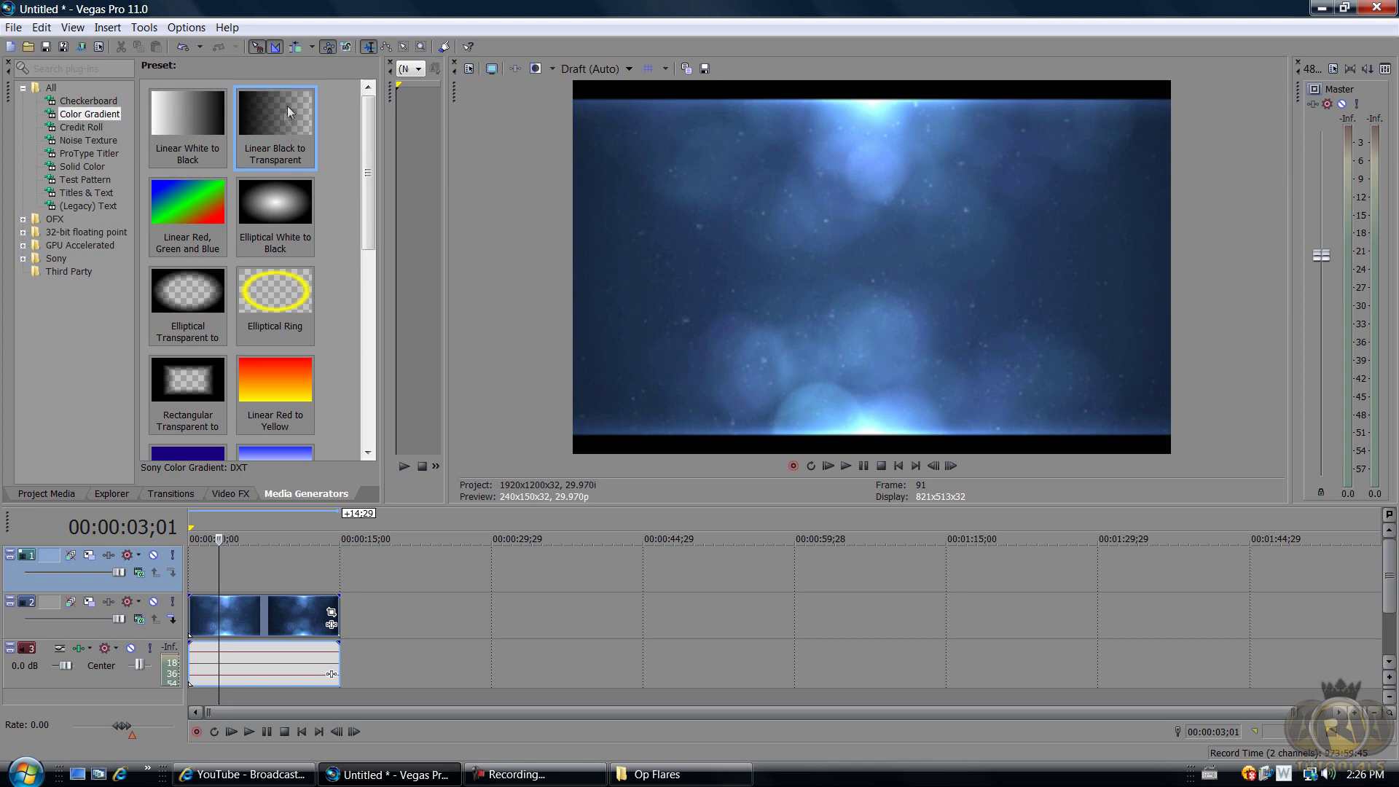
pyautogui.moveTo(275, 140); pyautogui.dragTo(244, 558)
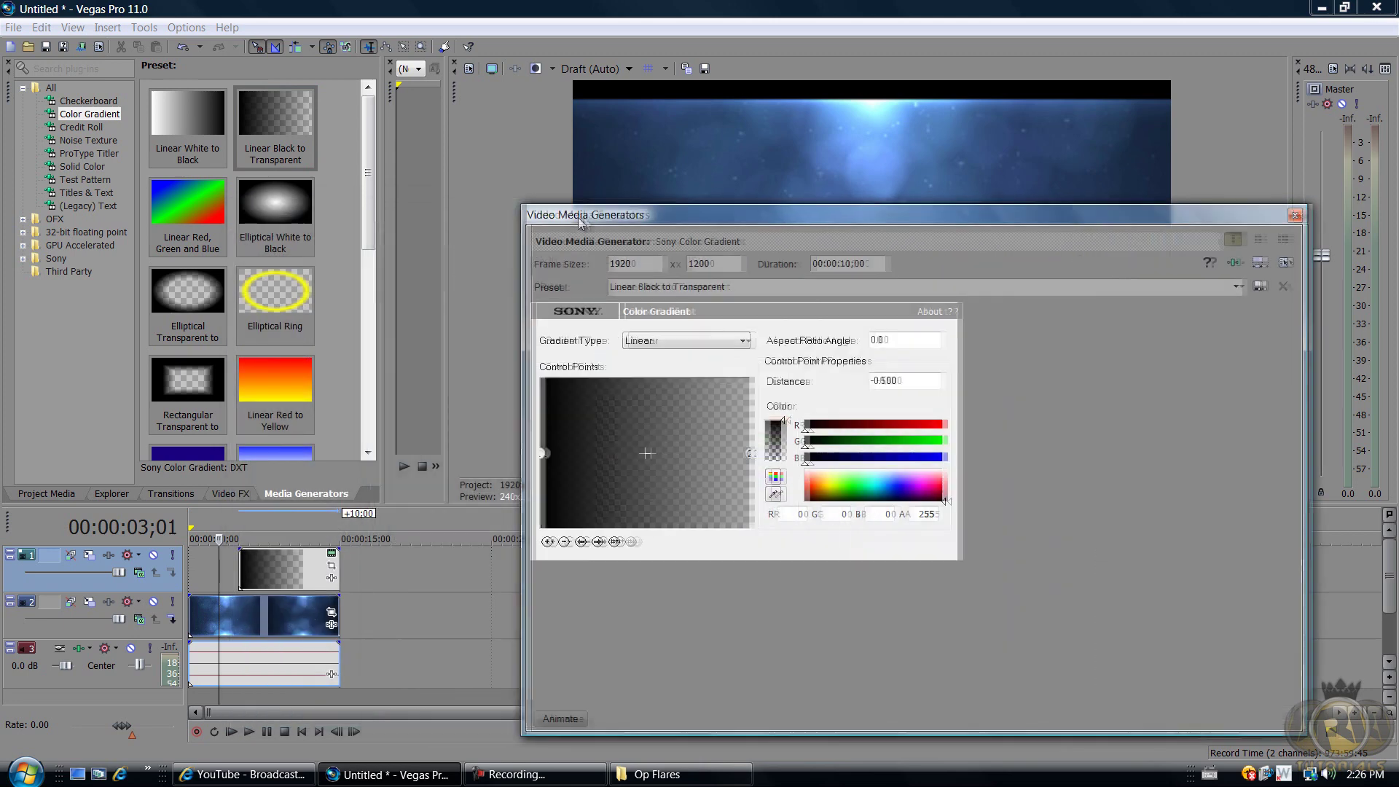
# Step: Drag gradient points 1 and 2 toward the centre for a hard transparent-to-black edge
pyautogui.moveTo(293, 208); pyautogui.dragTo(589, 216)
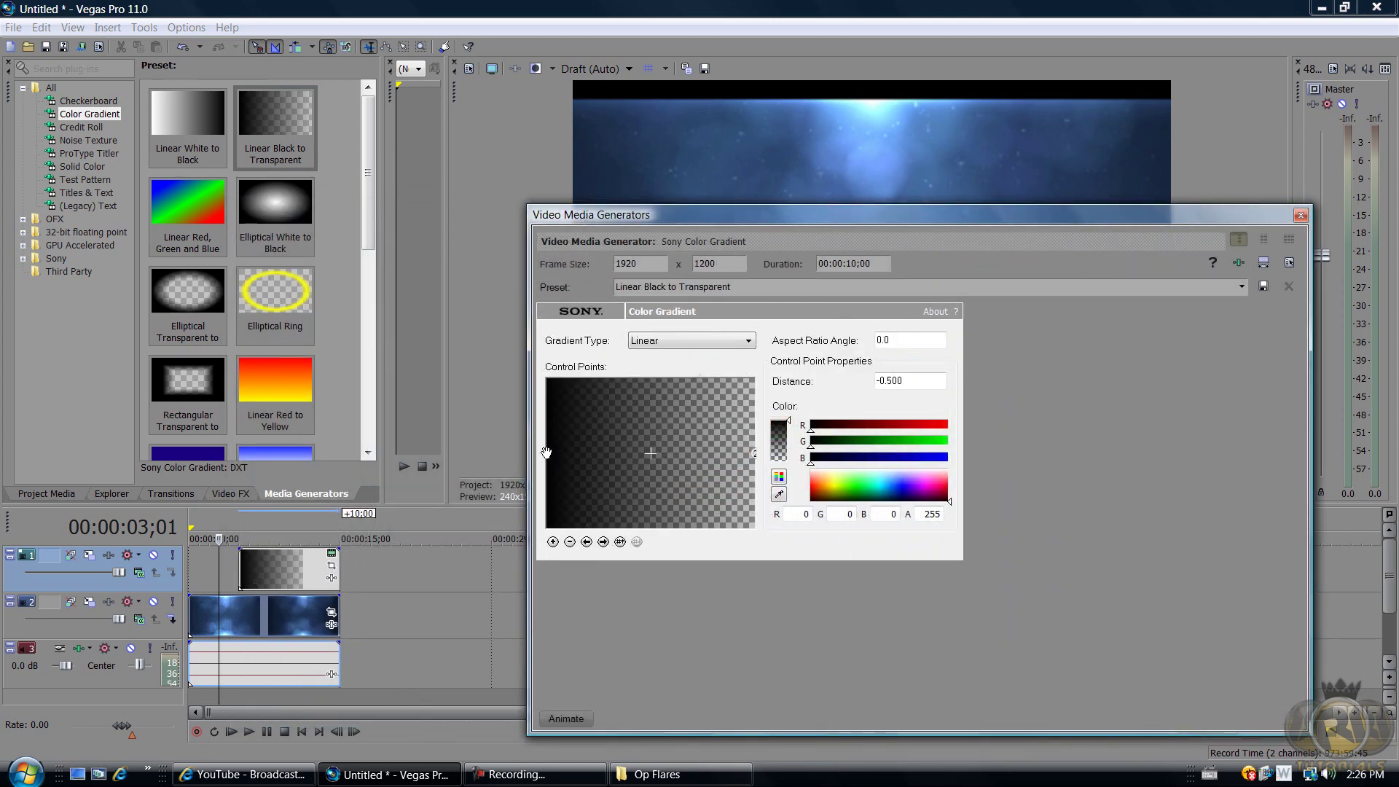
pyautogui.moveTo(546, 452); pyautogui.dragTo(653, 452)
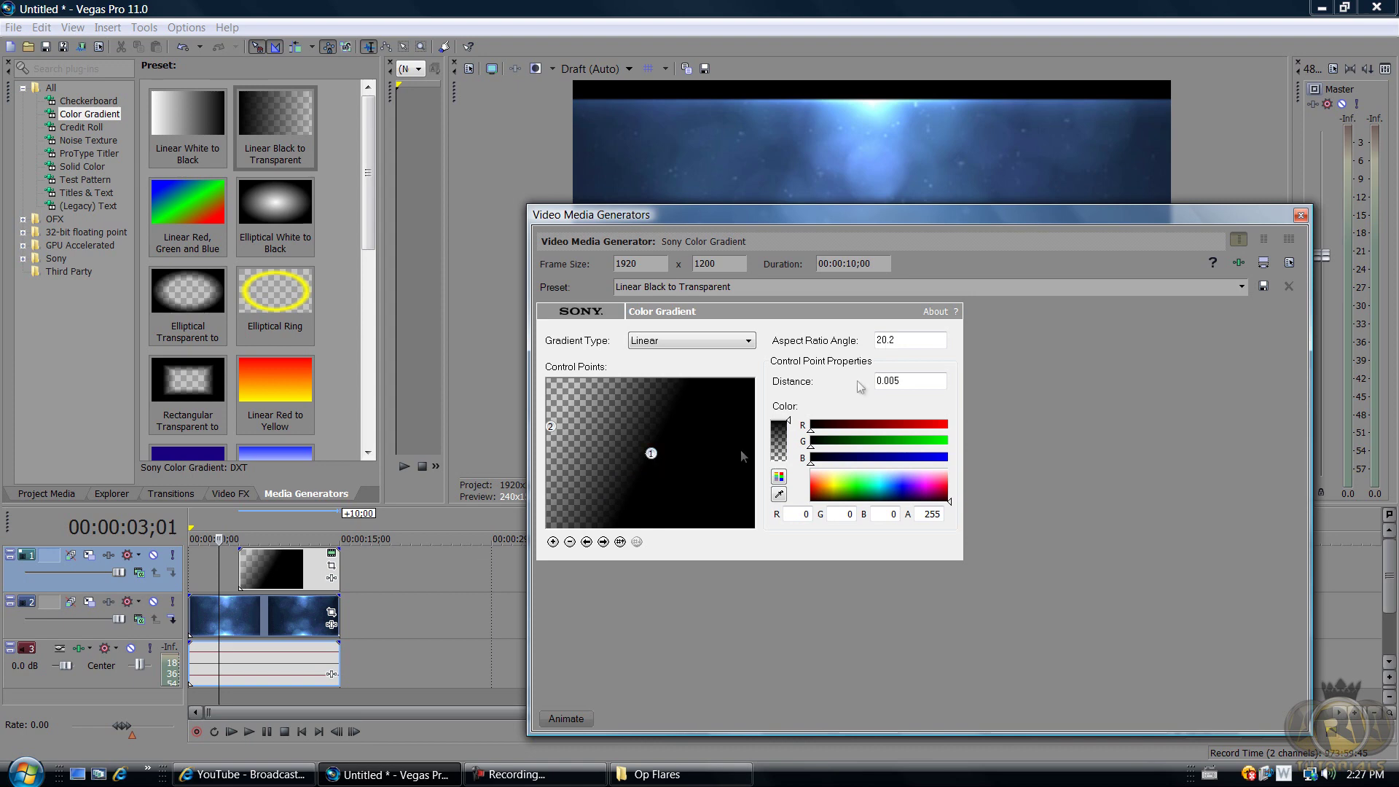
pyautogui.moveTo(550, 427); pyautogui.dragTo(633, 455)
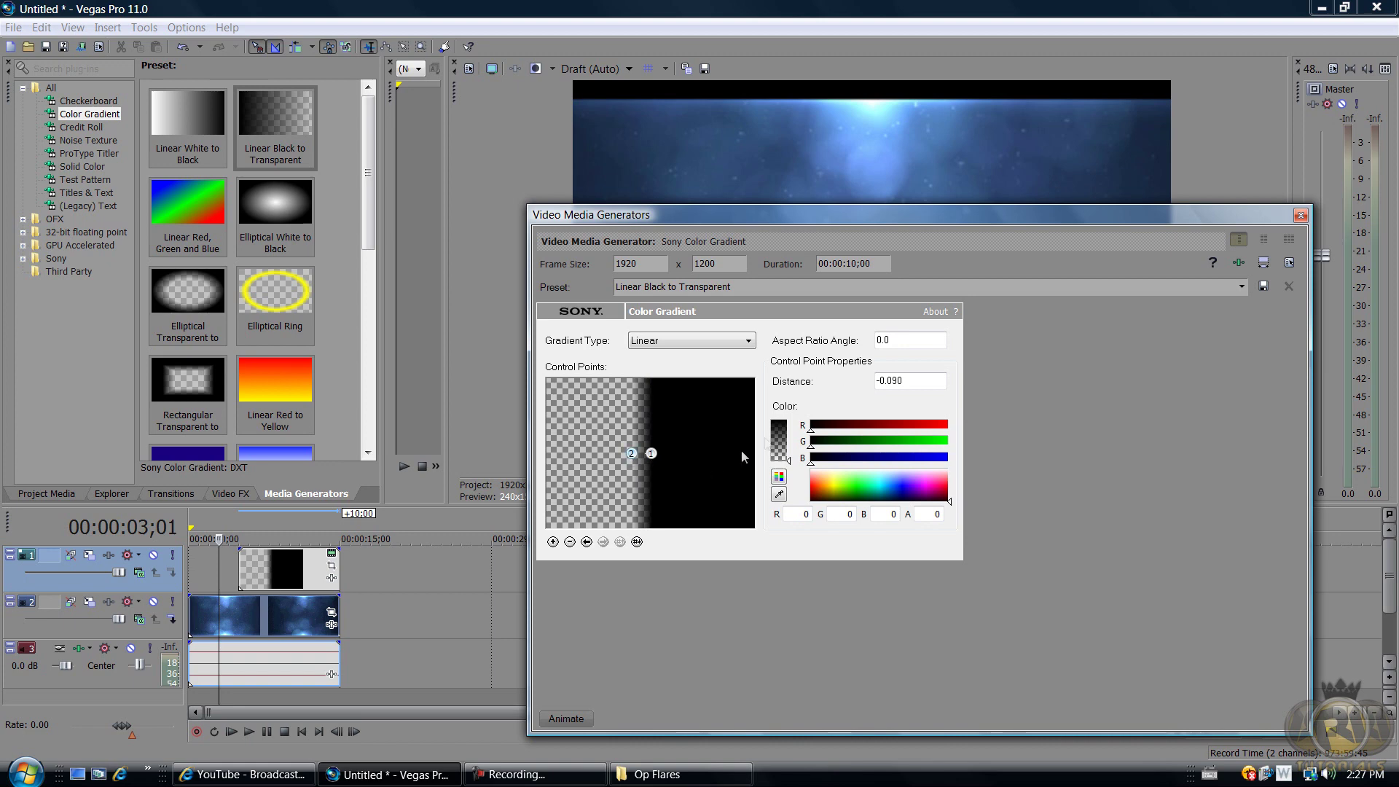
pyautogui.click(553, 542)
# Step: Place the third control point to form a narrow vertical band at distance 0.090
pyautogui.moveTo(669, 450); pyautogui.dragTo(664, 455)
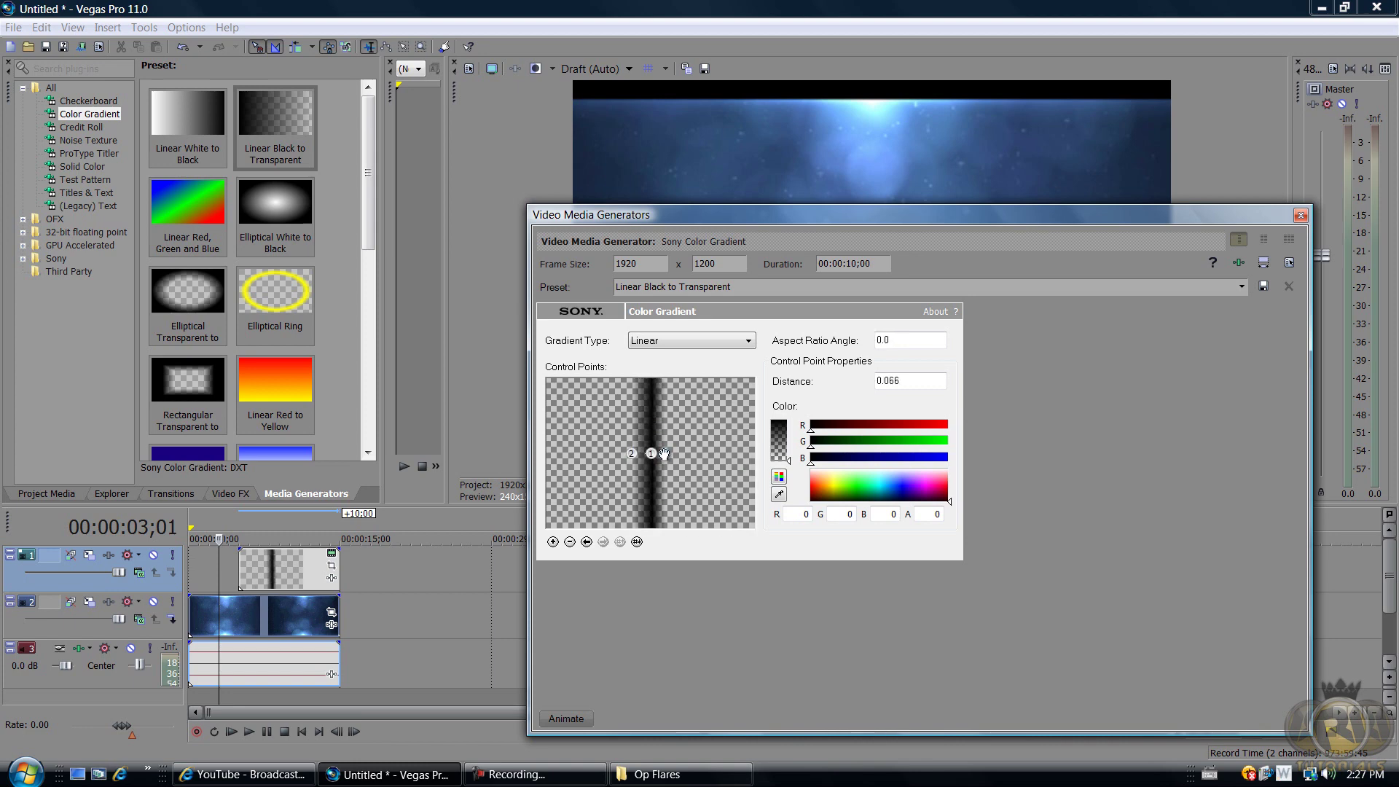
pyautogui.moveTo(665, 455); pyautogui.dragTo(671, 456)
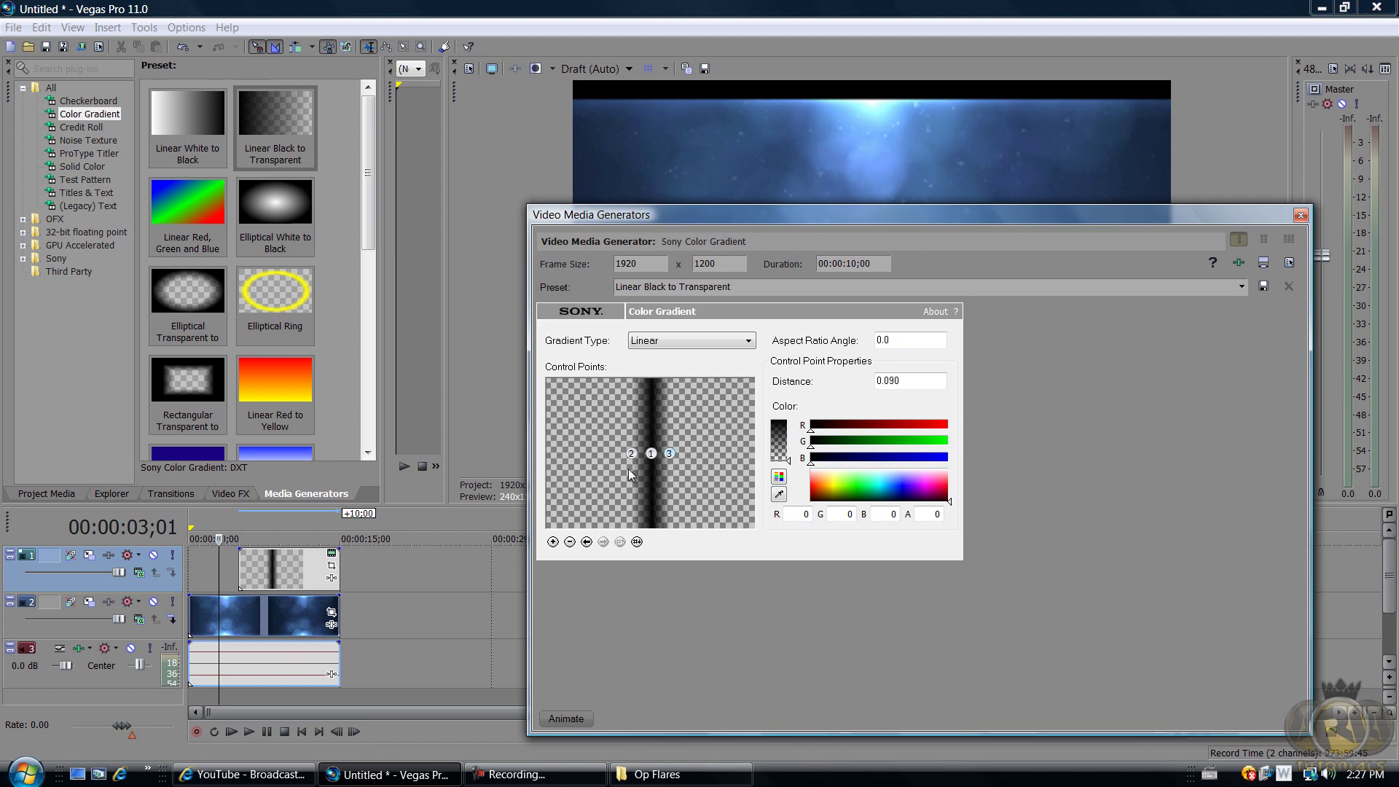
pyautogui.click(1301, 215)
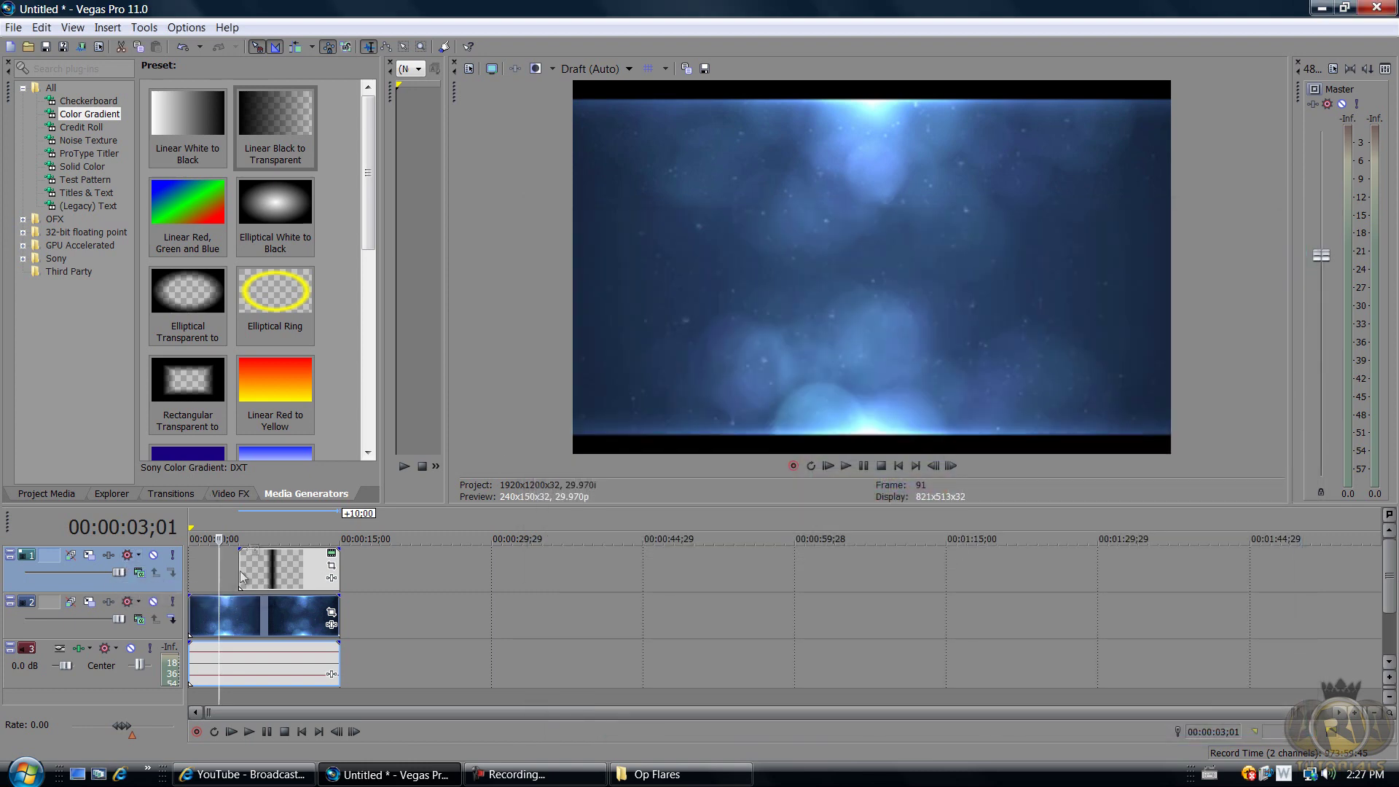
# Step: Set track 1's compositing mode to Custom using the Sony Height Map compositor
pyautogui.click(138, 572)
pyautogui.click(163, 312)
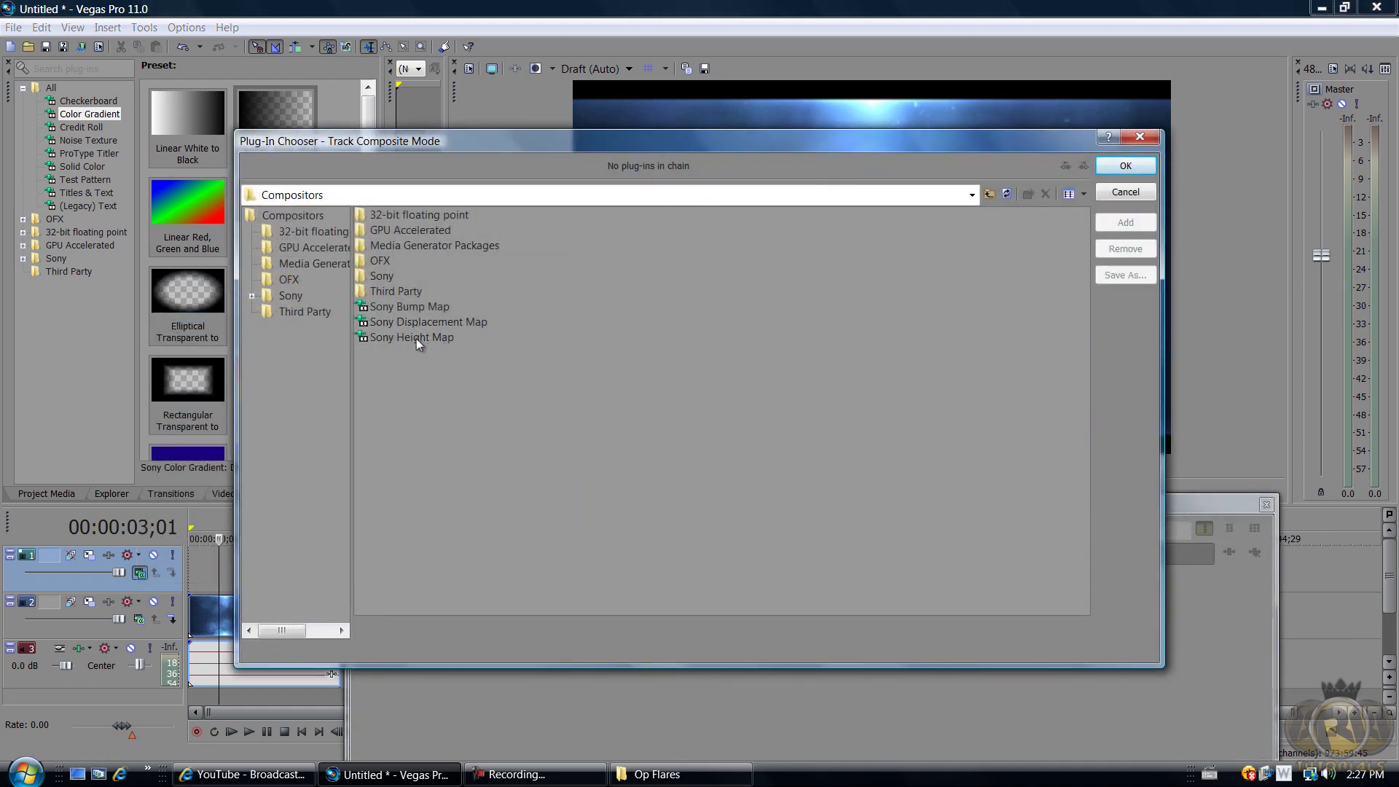
pyautogui.click(414, 338)
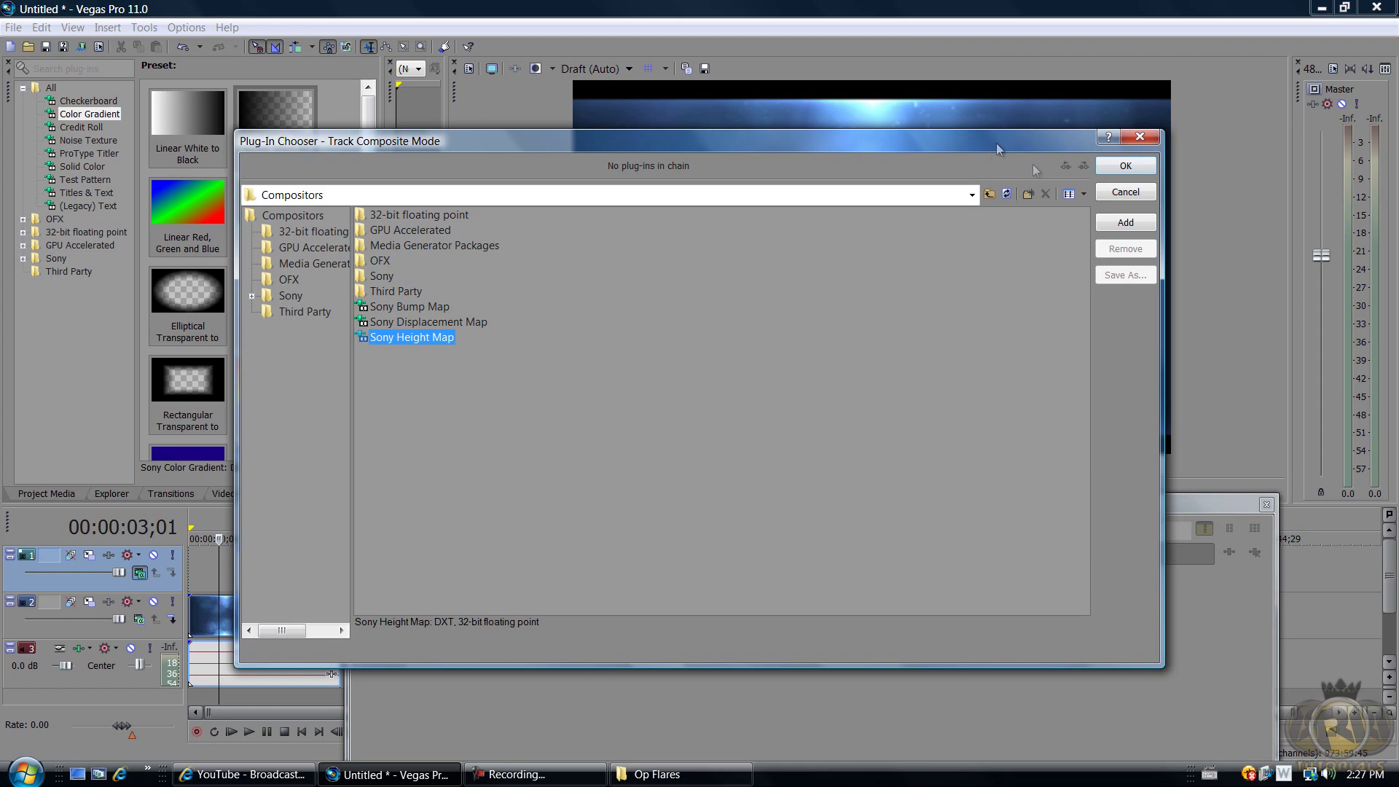
pyautogui.click(1126, 223)
pyautogui.click(1126, 165)
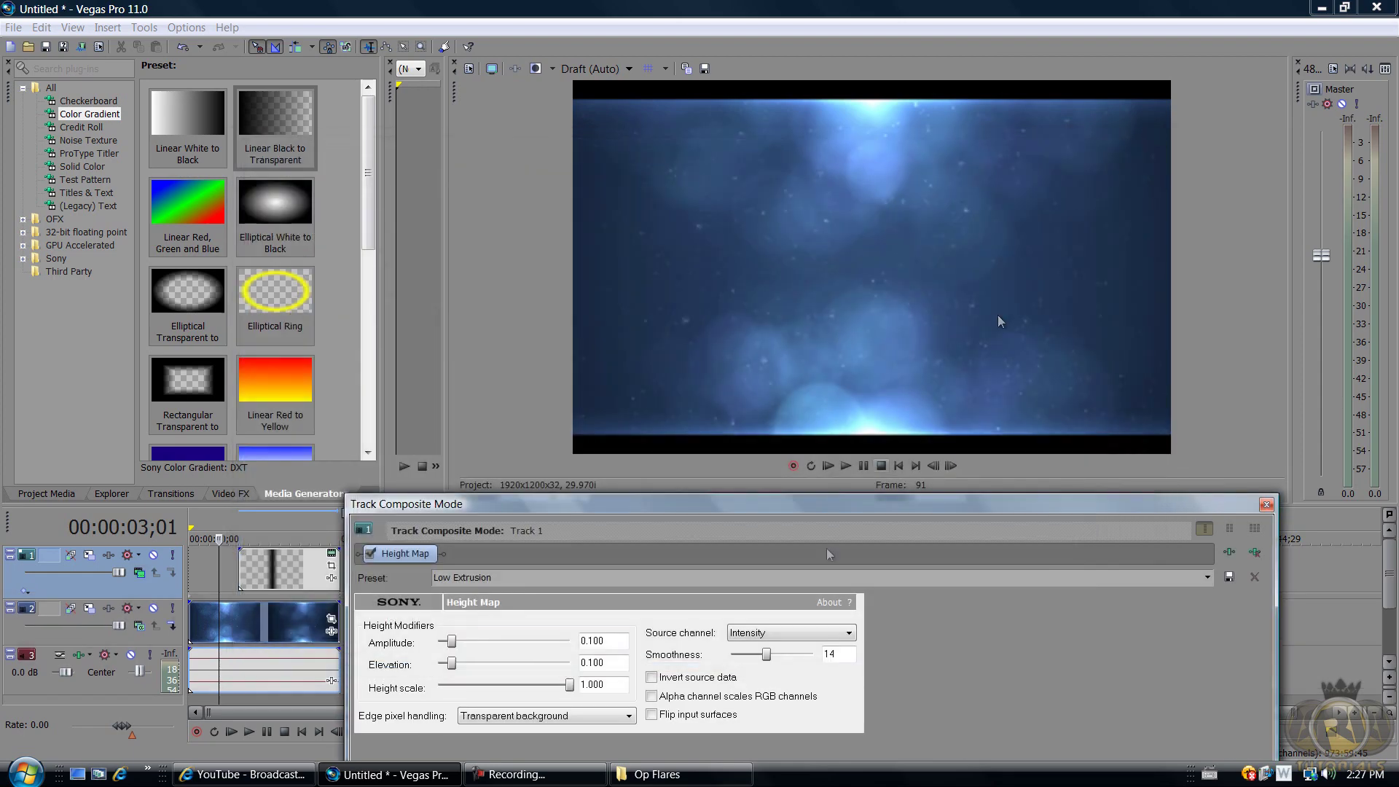
# Step: Preview the Height Map distortion at 6;14, 8;13 and 9;13, then close its settings
pyautogui.moveTo(627, 512); pyautogui.dragTo(812, 541)
pyautogui.click(273, 614)
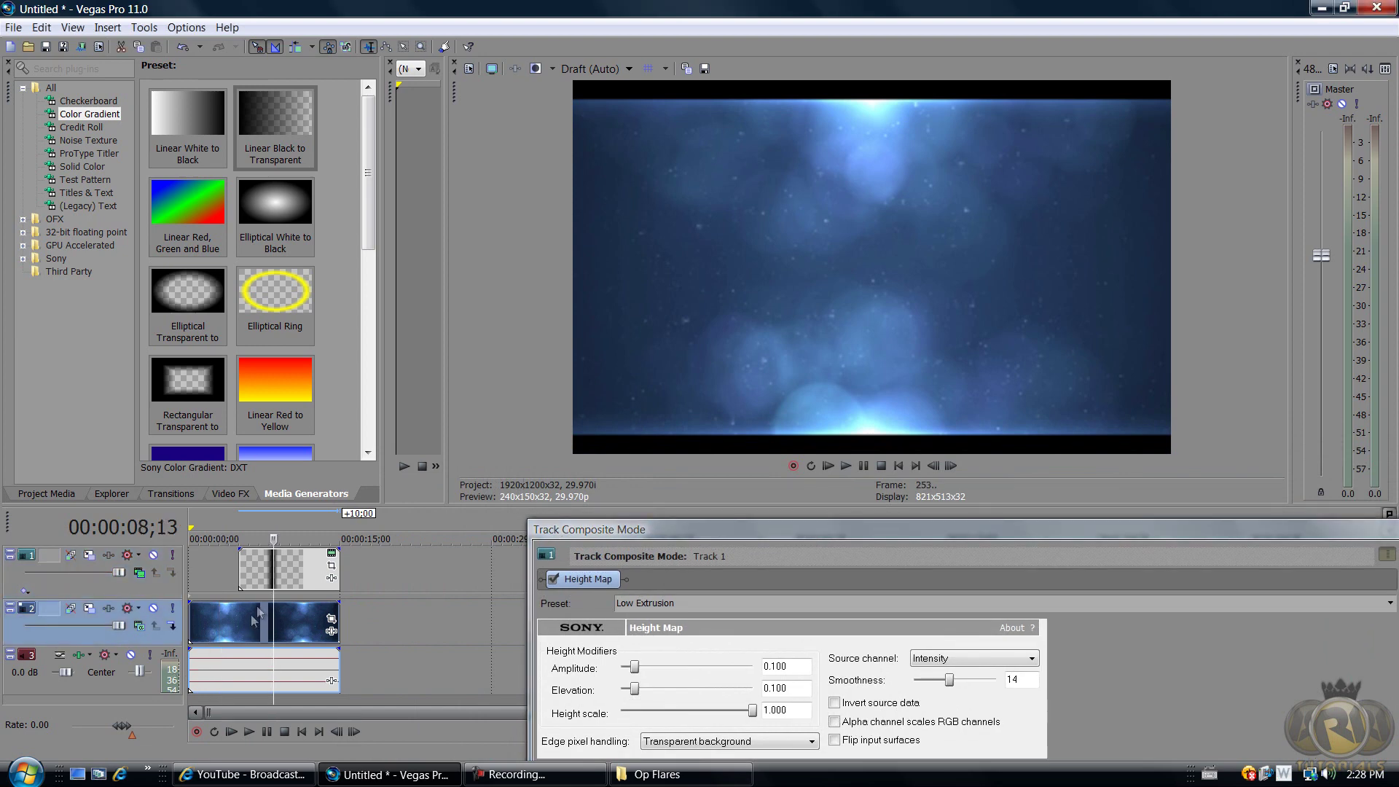
pyautogui.click(254, 619)
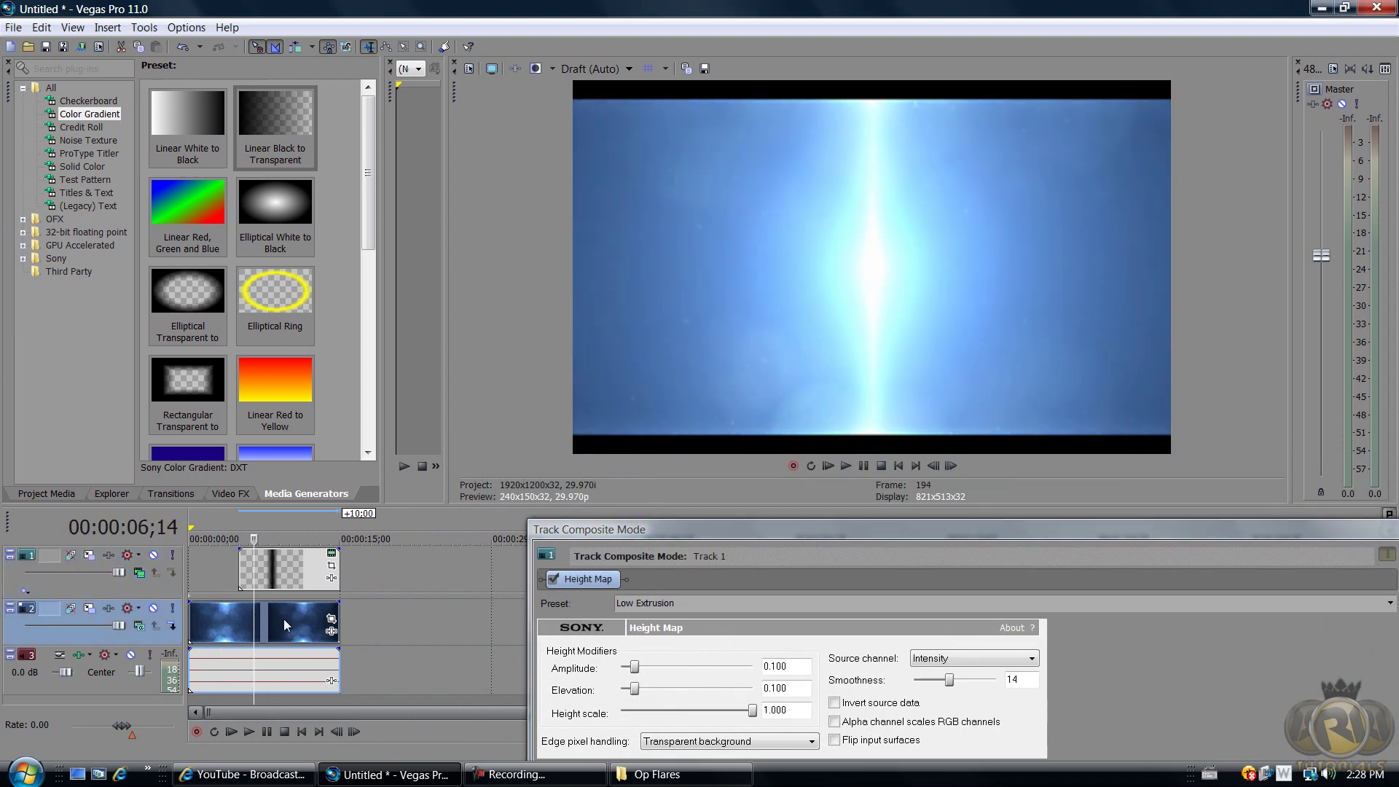
pyautogui.click(283, 619)
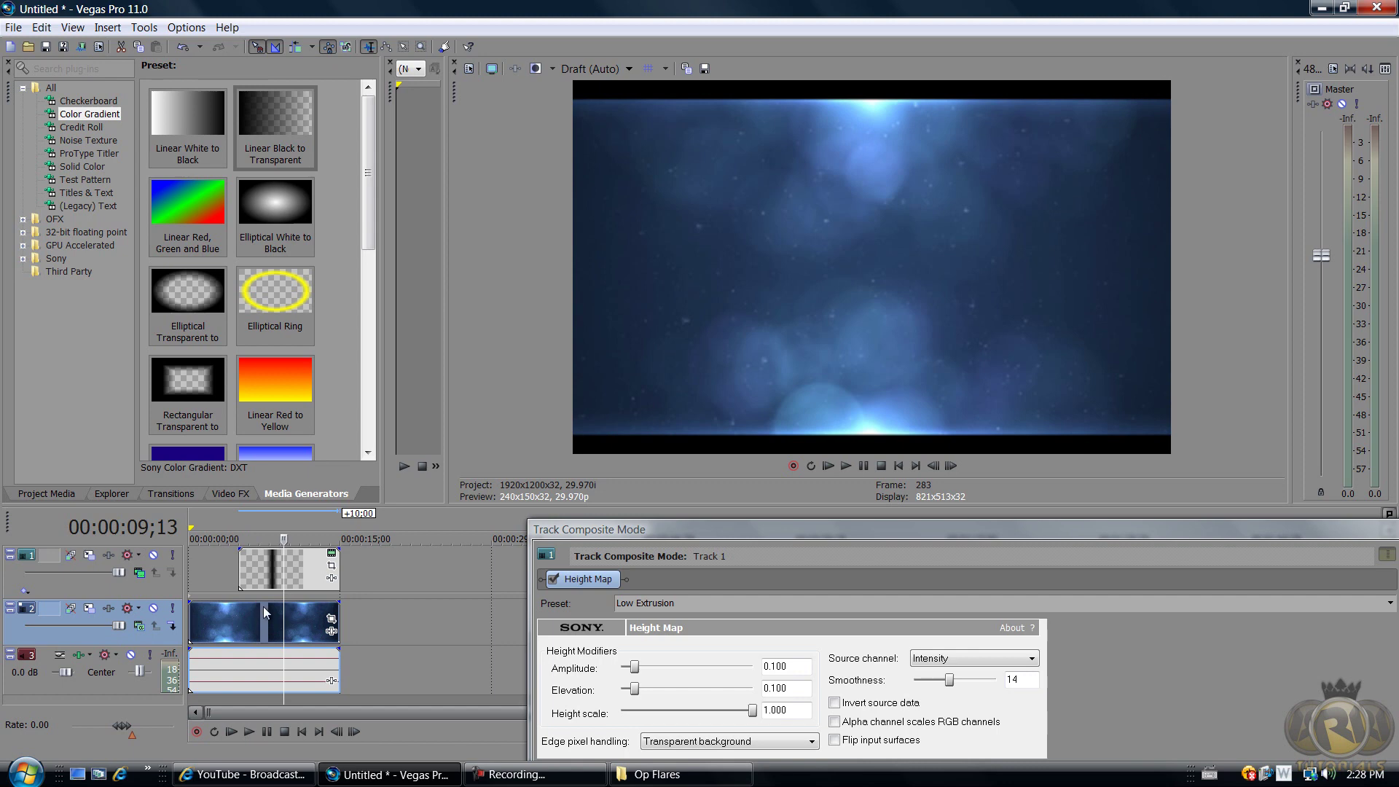
pyautogui.moveTo(714, 527); pyautogui.dragTo(462, 448)
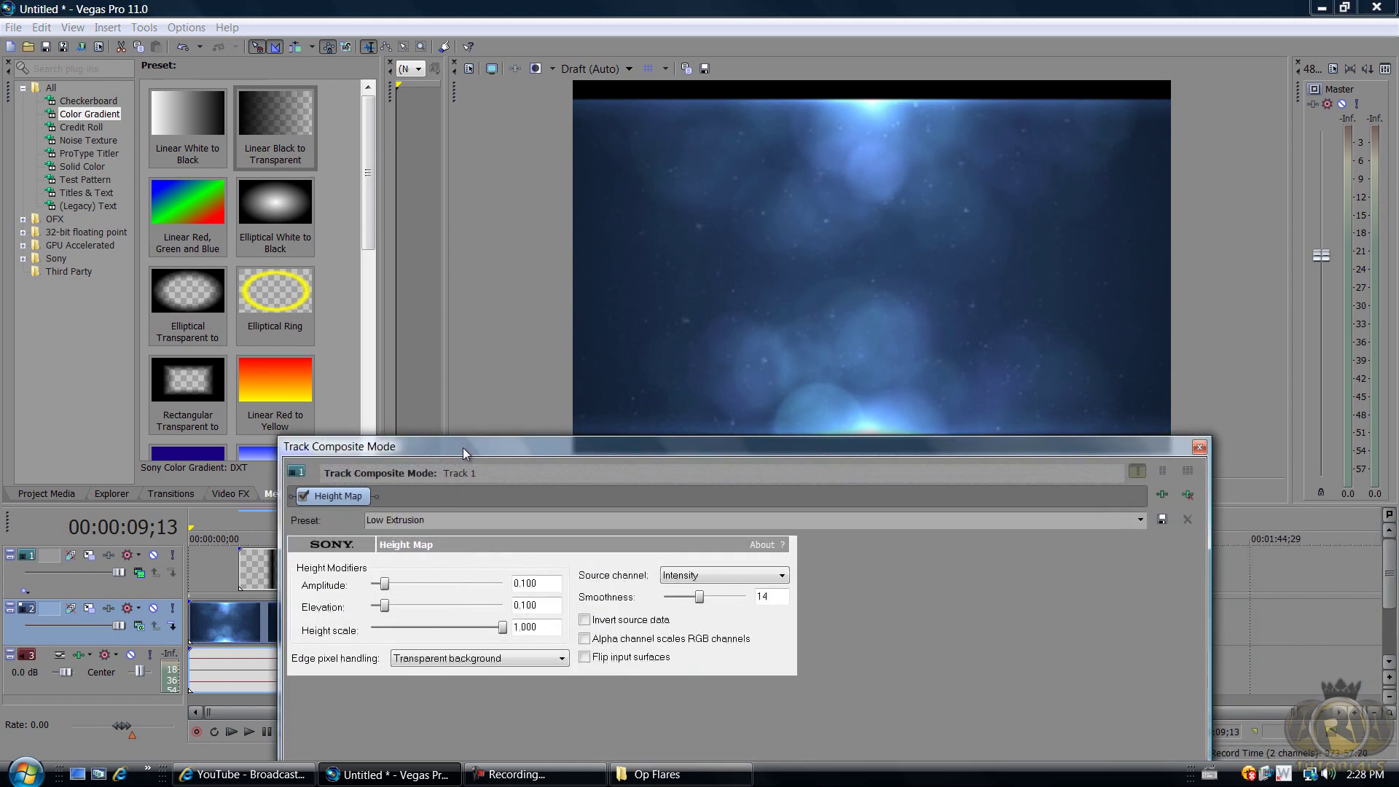
pyautogui.click(1199, 447)
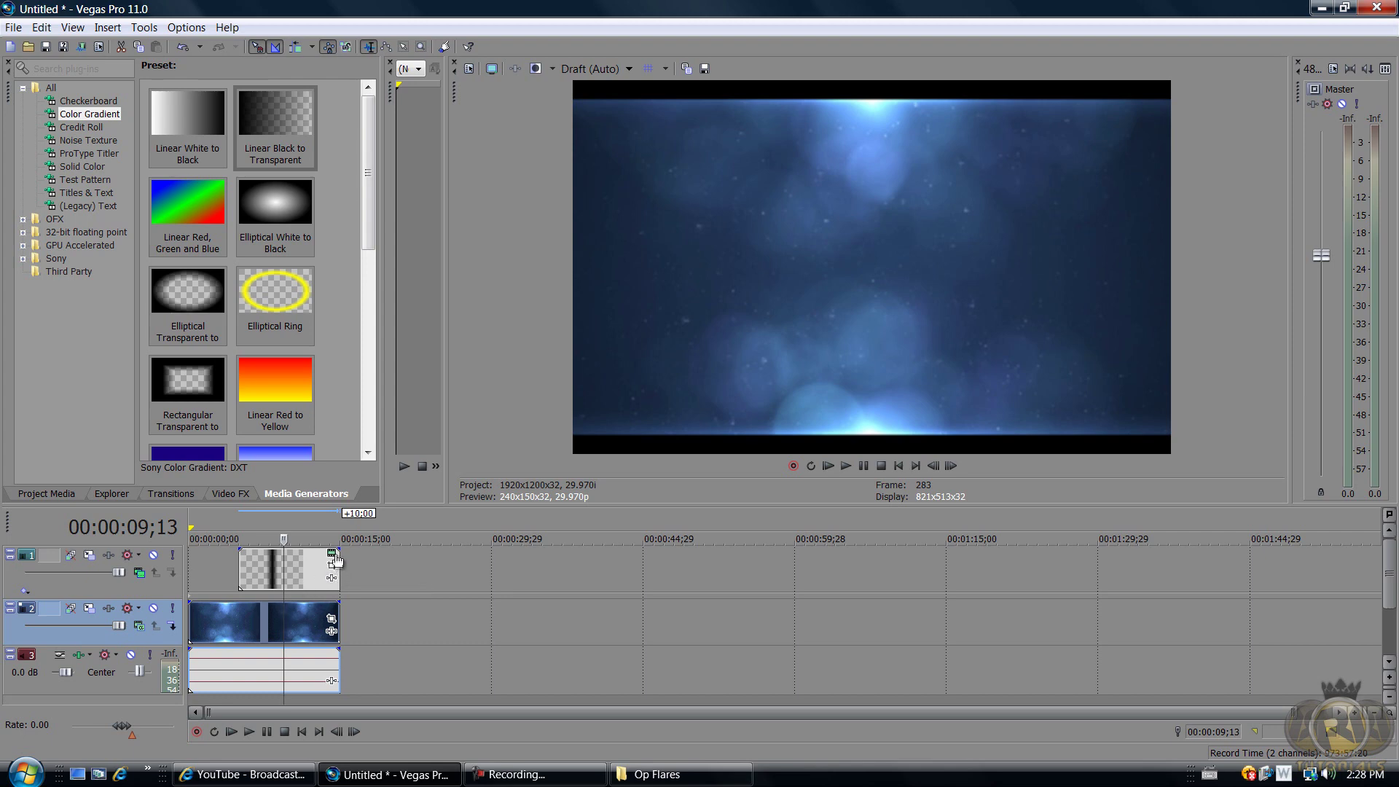
# Step: Recolour the gradient line from black to bright yellow in the generator settings
pyautogui.click(332, 554)
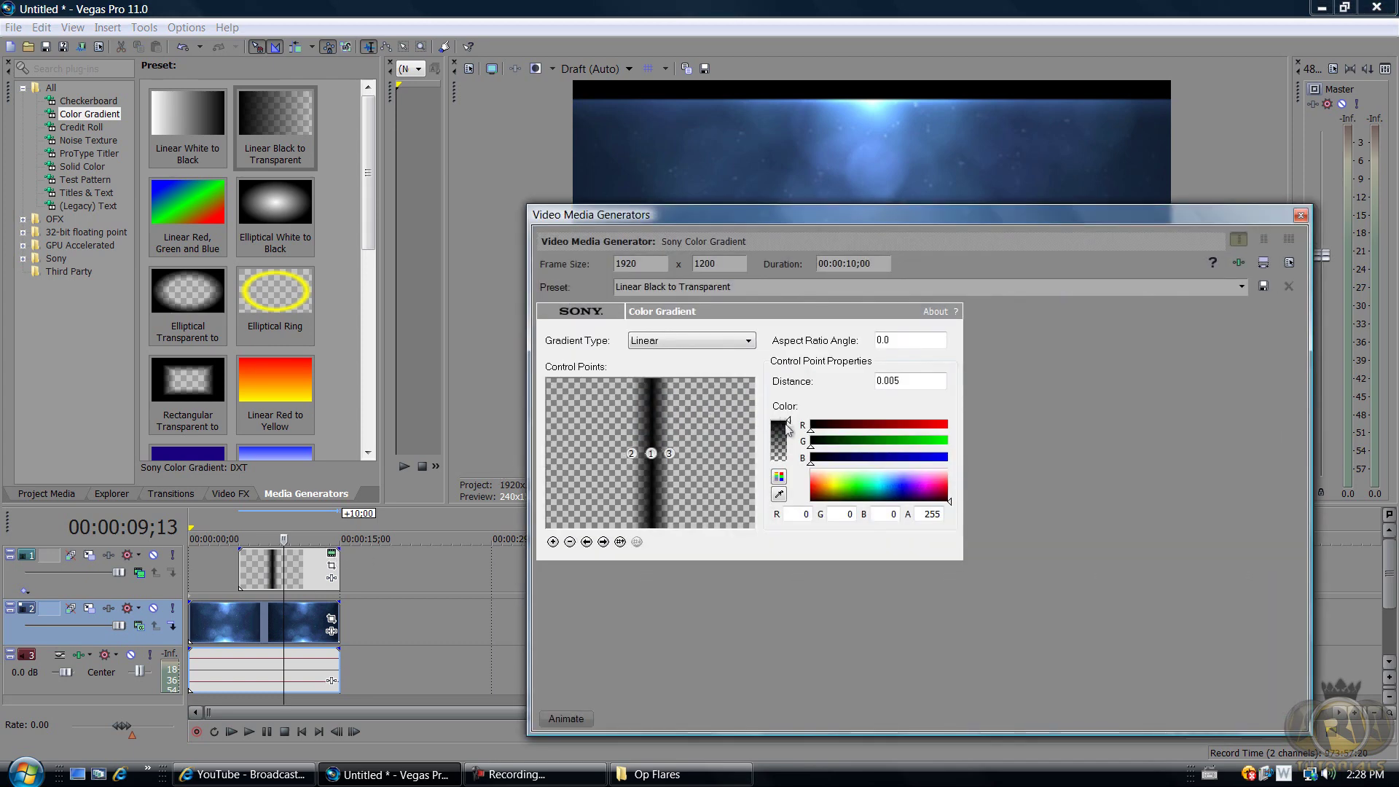
pyautogui.moveTo(824, 483); pyautogui.dragTo(832, 499)
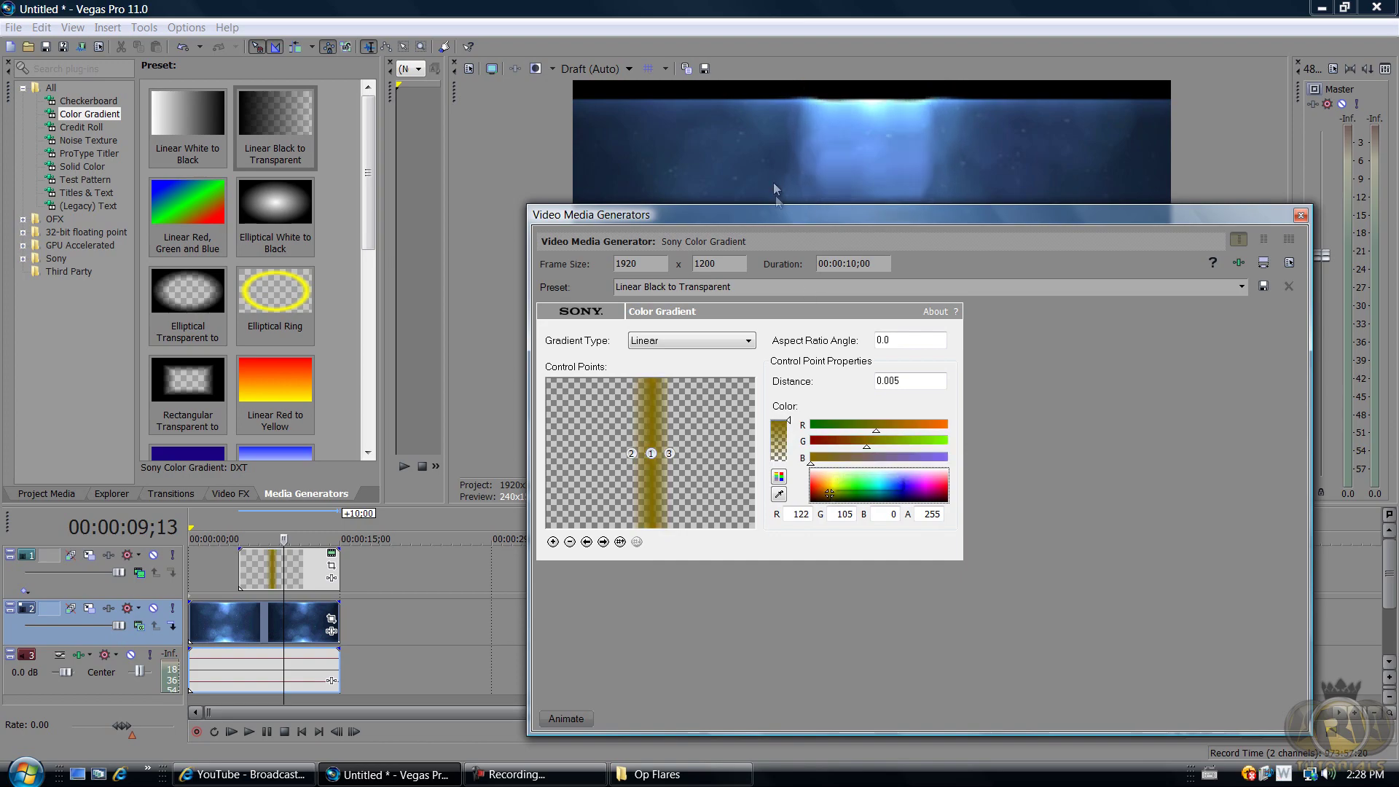
pyautogui.moveTo(774, 214); pyautogui.dragTo(255, 360)
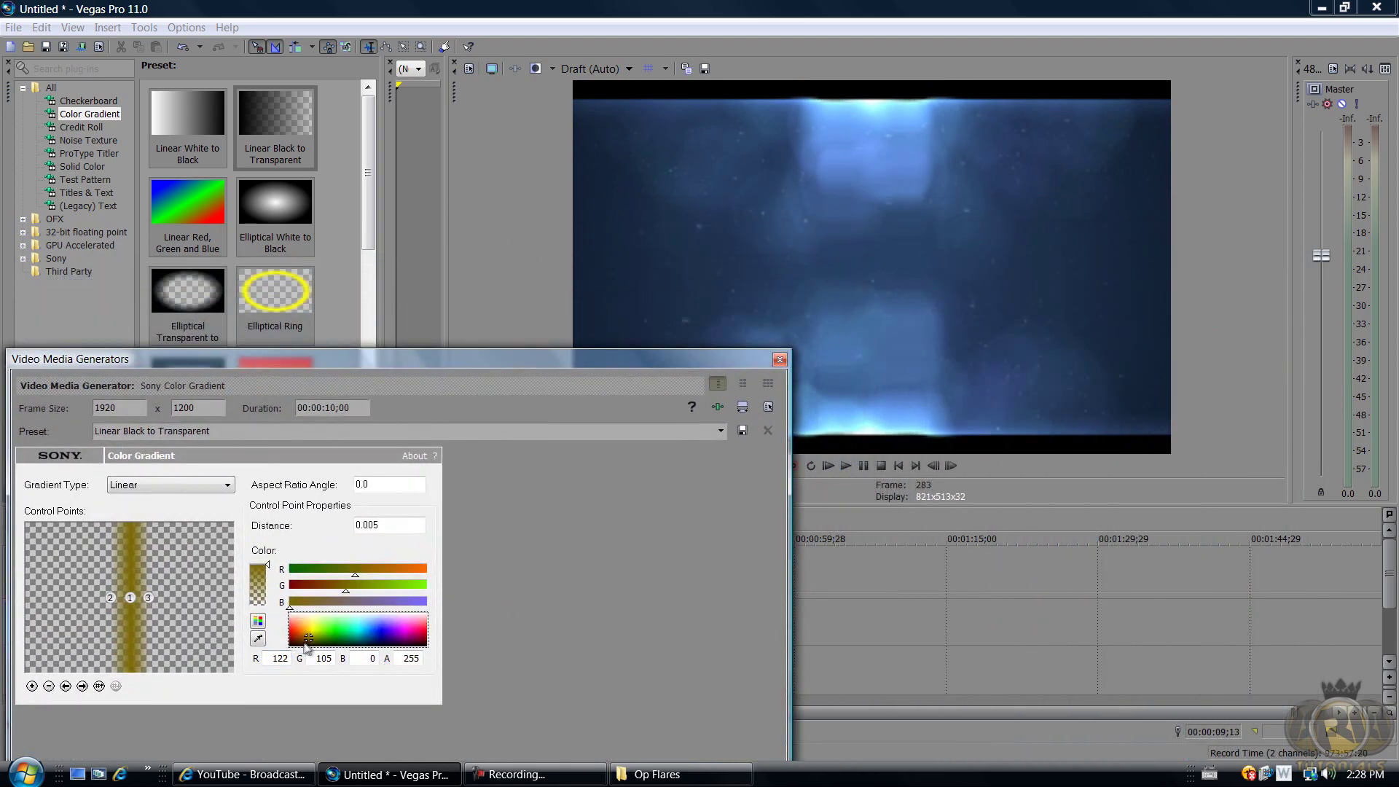
pyautogui.moveTo(307, 640)
pyautogui.mouseDown()
pyautogui.moveTo(391, 637)
pyautogui.moveTo(348, 589)
pyautogui.moveTo(331, 624)
pyautogui.moveTo(280, 623)
pyautogui.moveTo(321, 617)
pyautogui.moveTo(313, 629)
pyautogui.mouseUp()
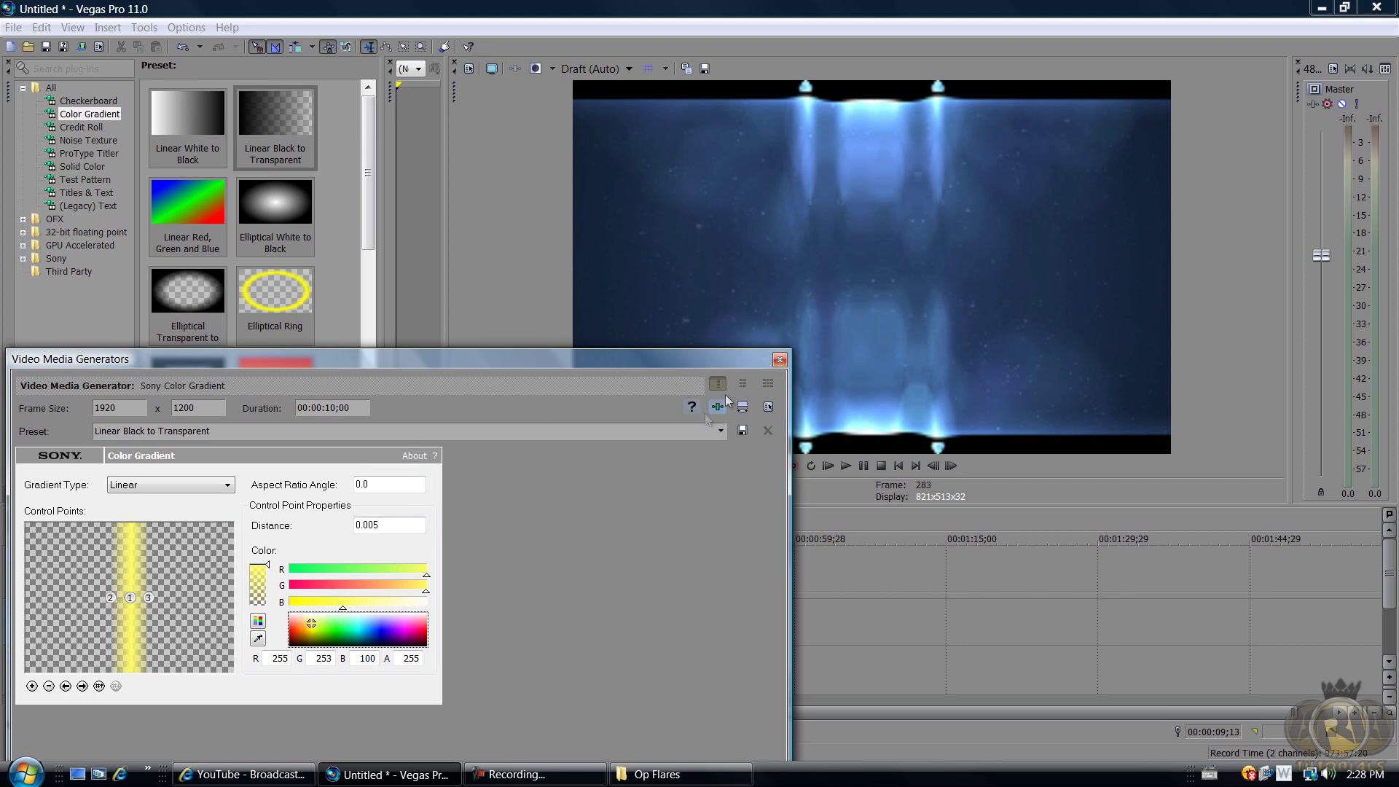
pyautogui.click(780, 360)
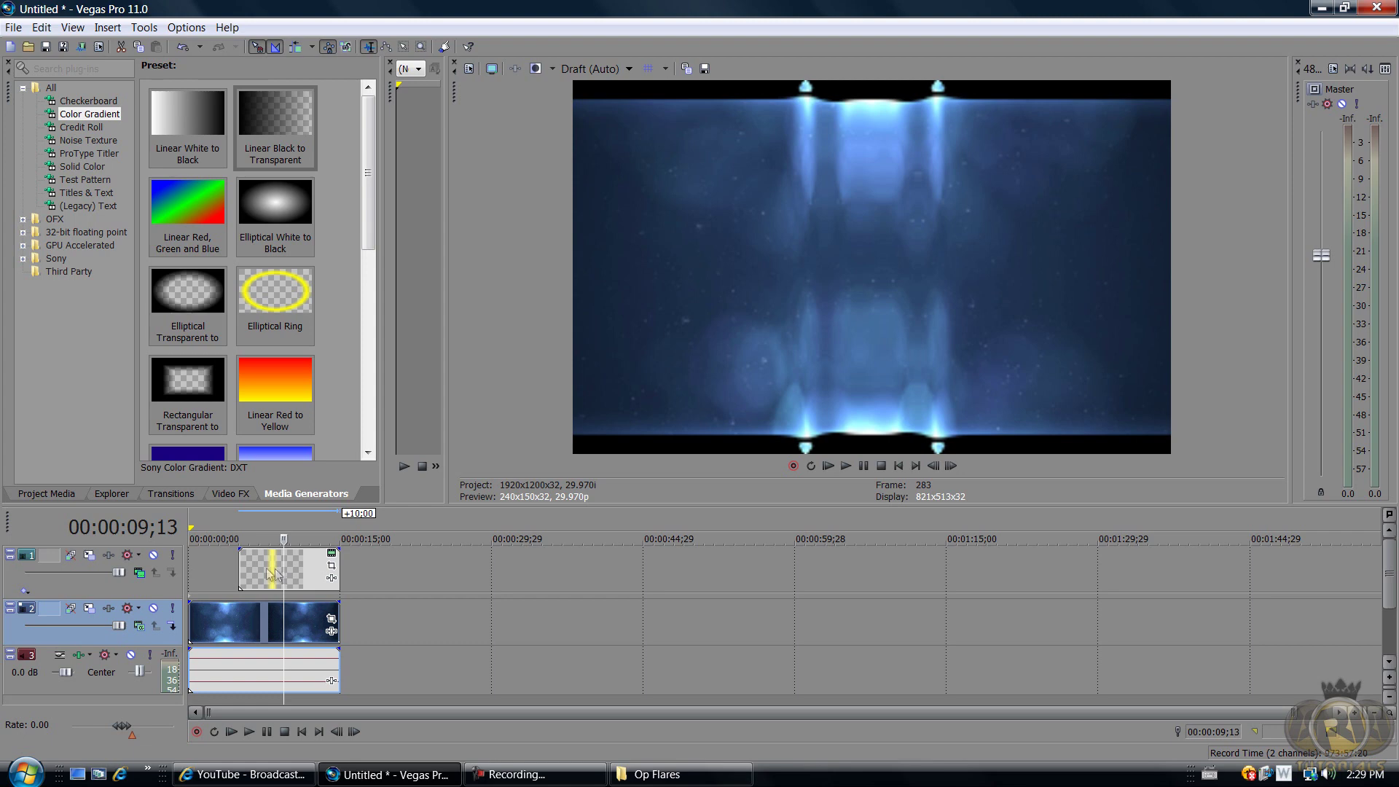
# Step: In the gradient clip's Event Pan/Crop, shift the framing horizontally to move the line
pyautogui.click(333, 572)
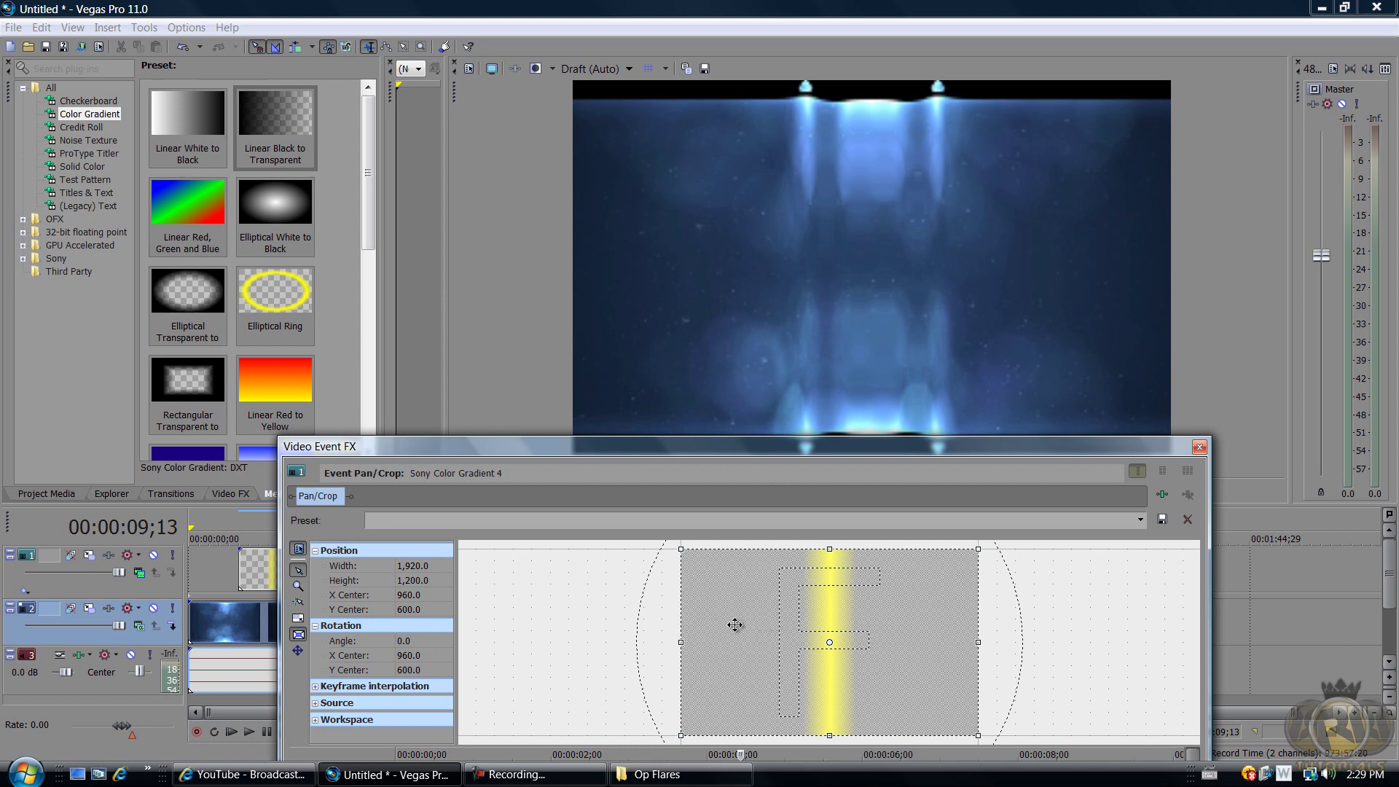
pyautogui.moveTo(734, 625); pyautogui.dragTo(930, 624)
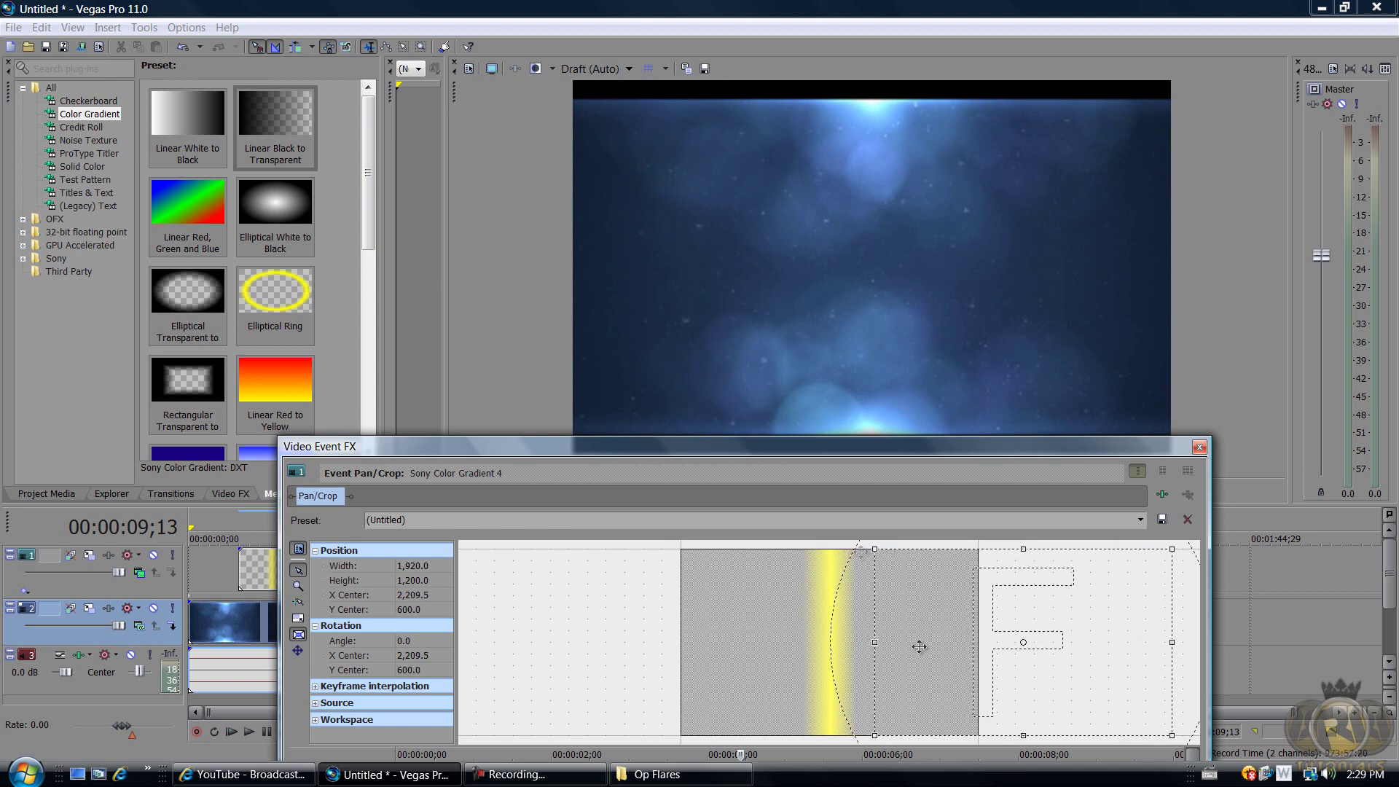
pyautogui.moveTo(937, 627)
pyautogui.mouseDown()
pyautogui.moveTo(950, 627)
pyautogui.moveTo(900, 634)
pyautogui.moveTo(929, 631)
pyautogui.mouseUp()
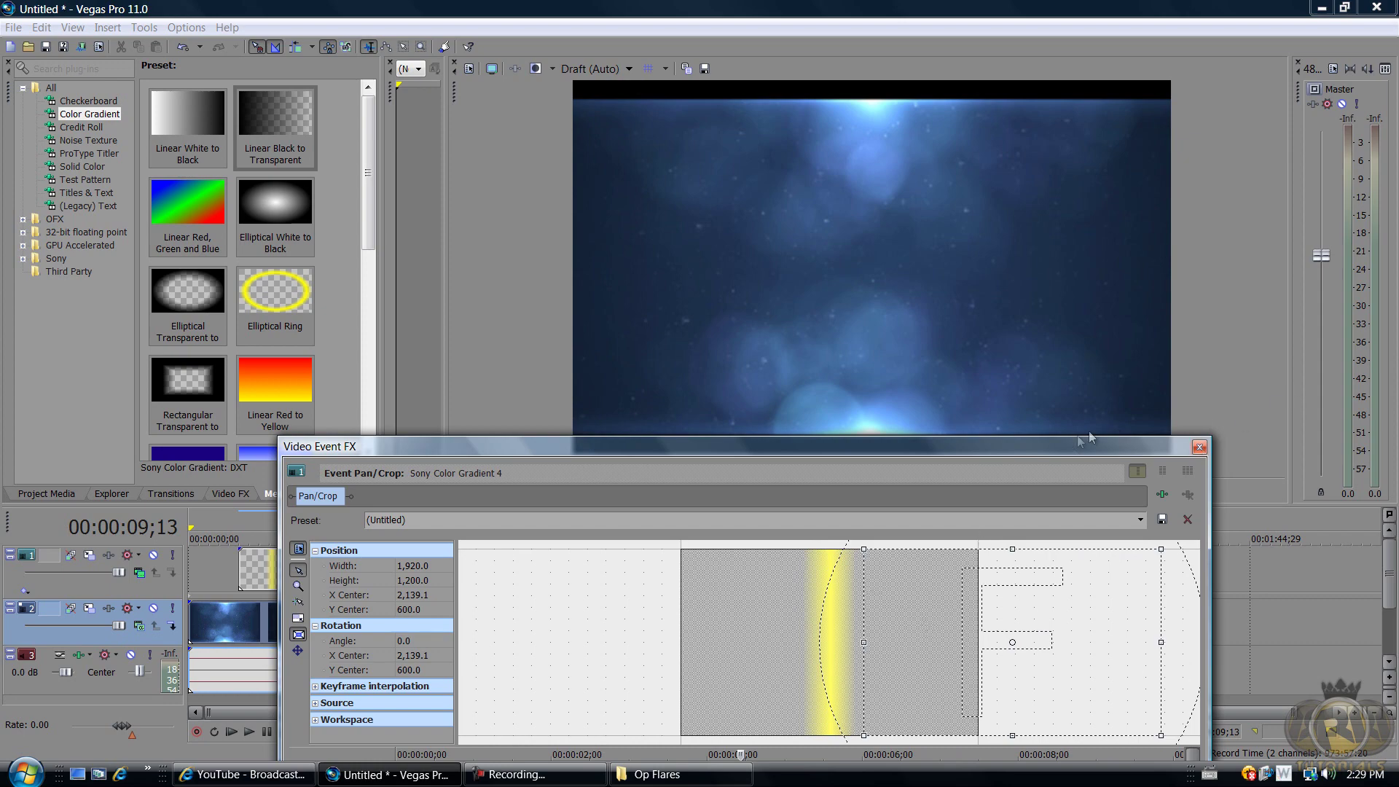
pyautogui.moveTo(1091, 437); pyautogui.dragTo(1213, 256)
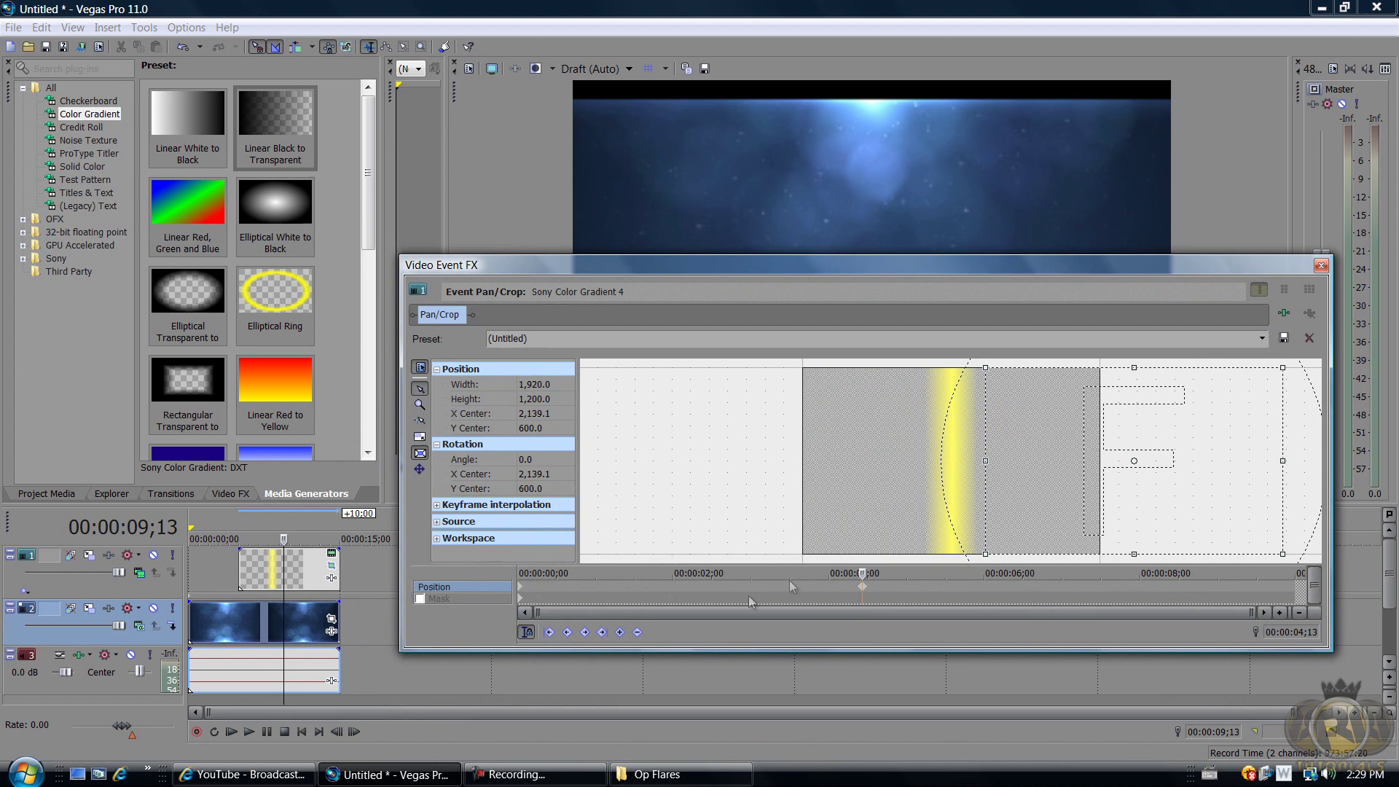
# Step: Keyframe the line's X center from 960 at the clip start to 2,139.1 off-frame
pyautogui.moveTo(864, 593); pyautogui.dragTo(519, 597)
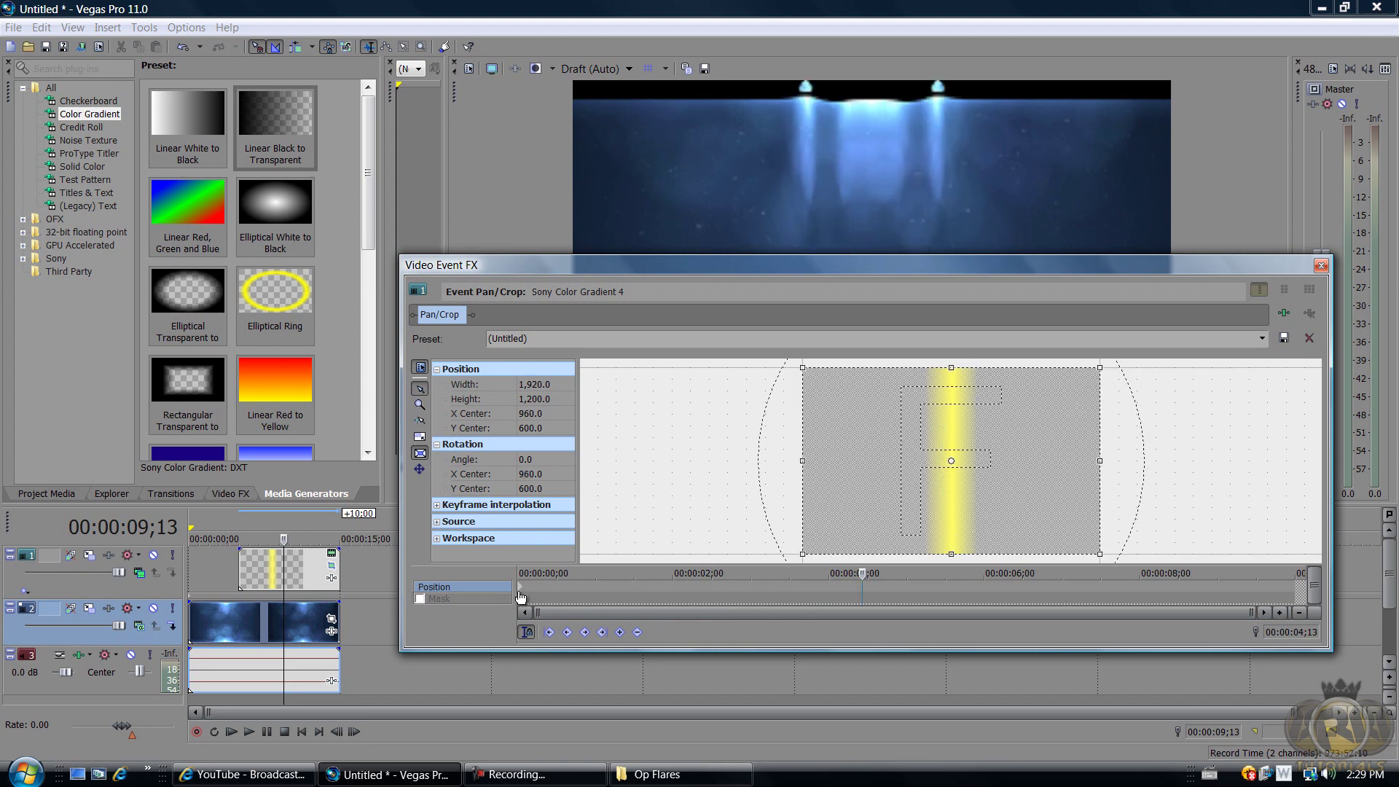
pyautogui.click(526, 589)
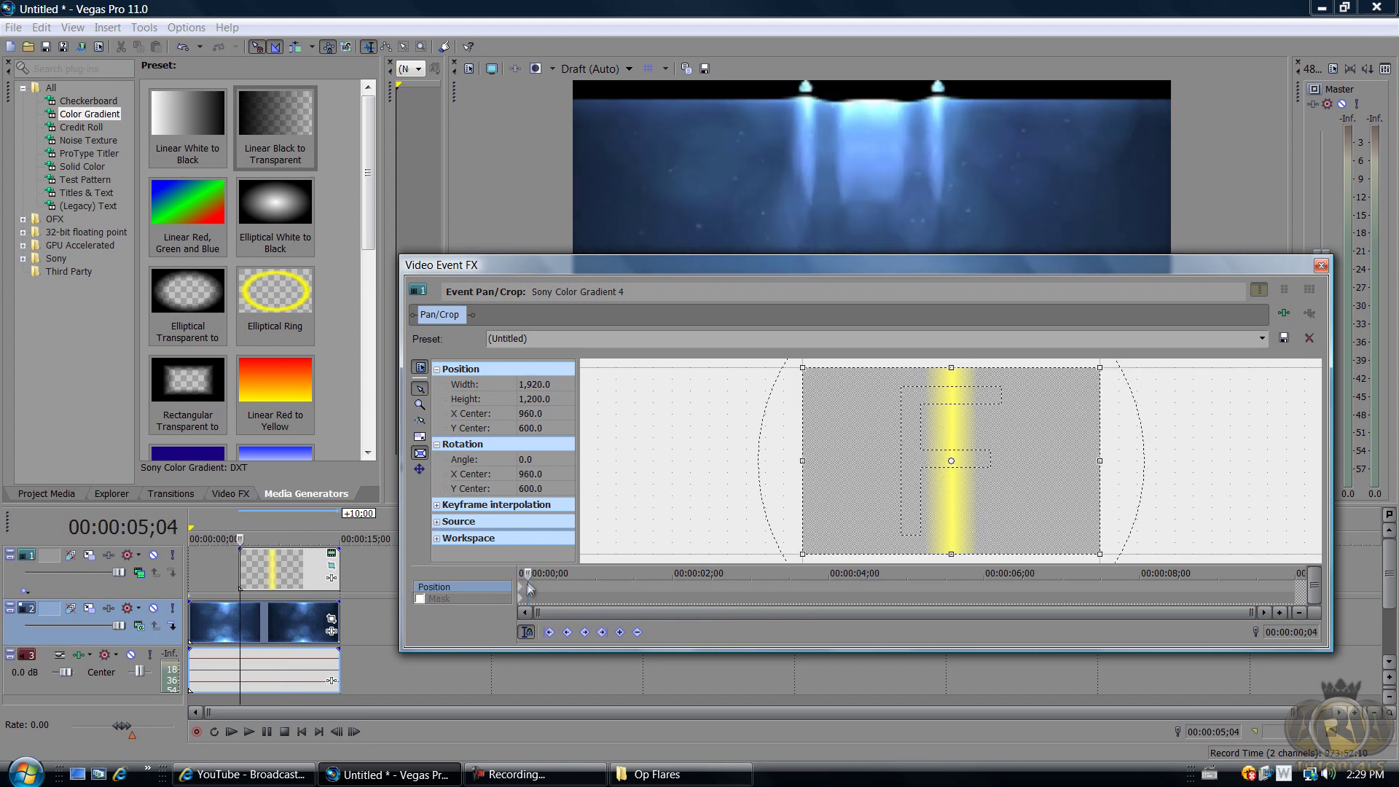
pyautogui.click(527, 587)
pyautogui.moveTo(794, 282); pyautogui.dragTo(810, 326)
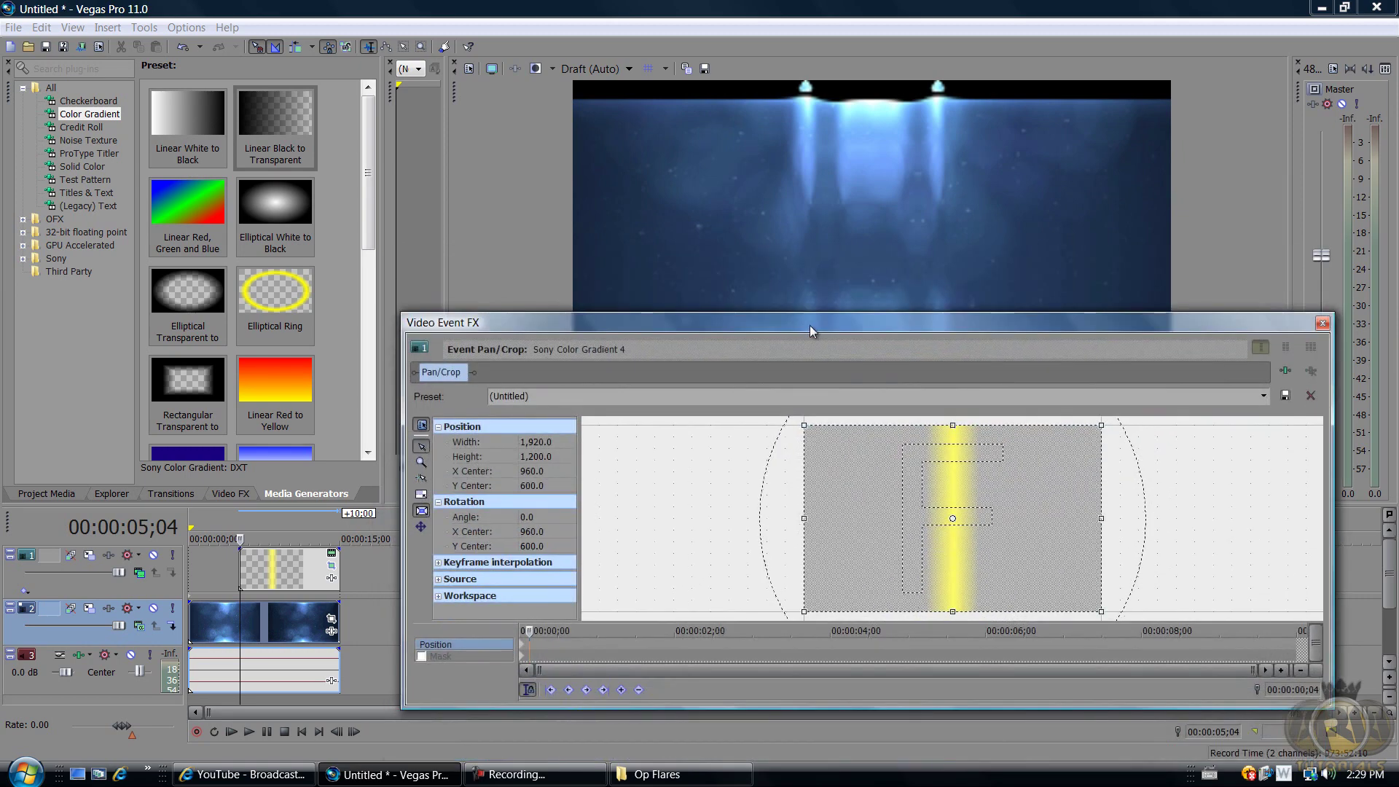
pyautogui.click(524, 650)
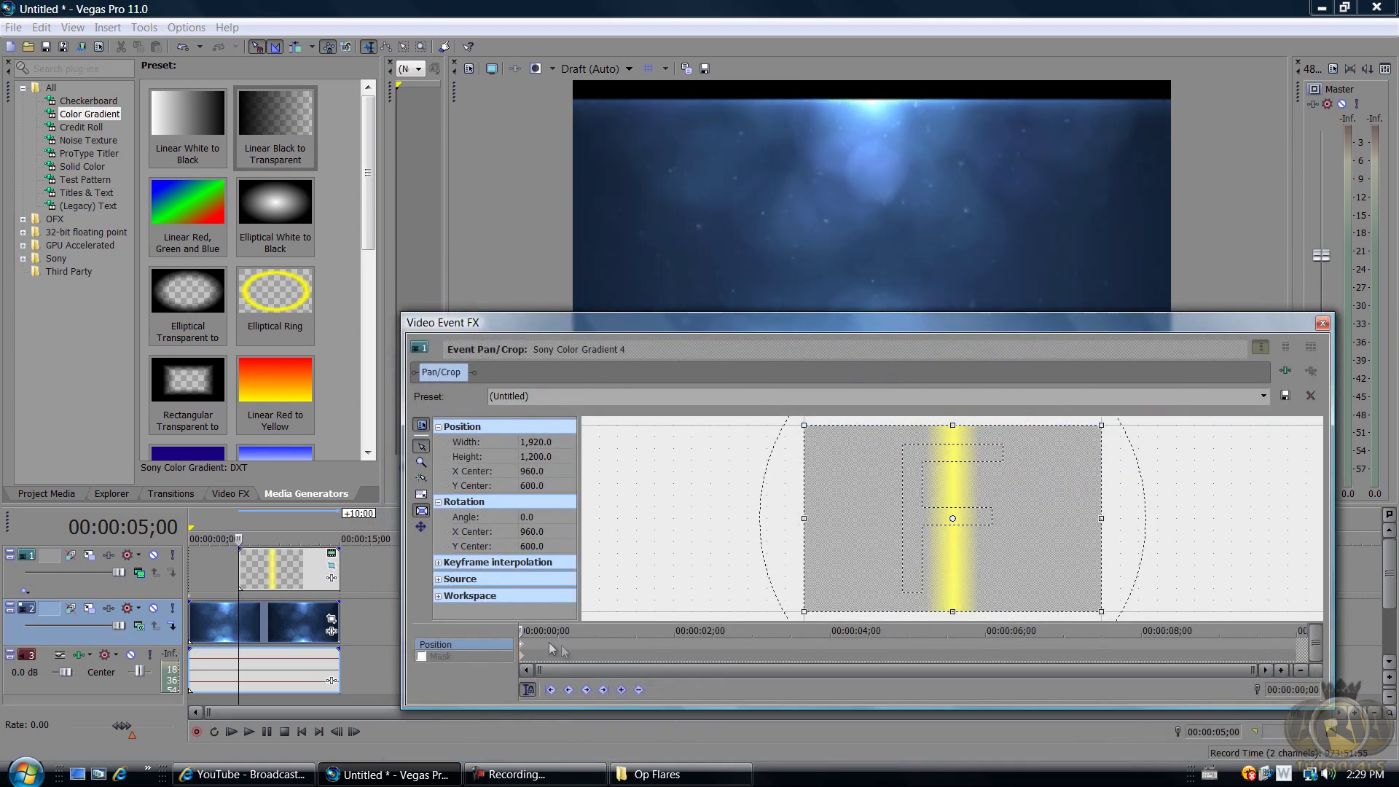
pyautogui.moveTo(521, 630); pyautogui.dragTo(524, 644)
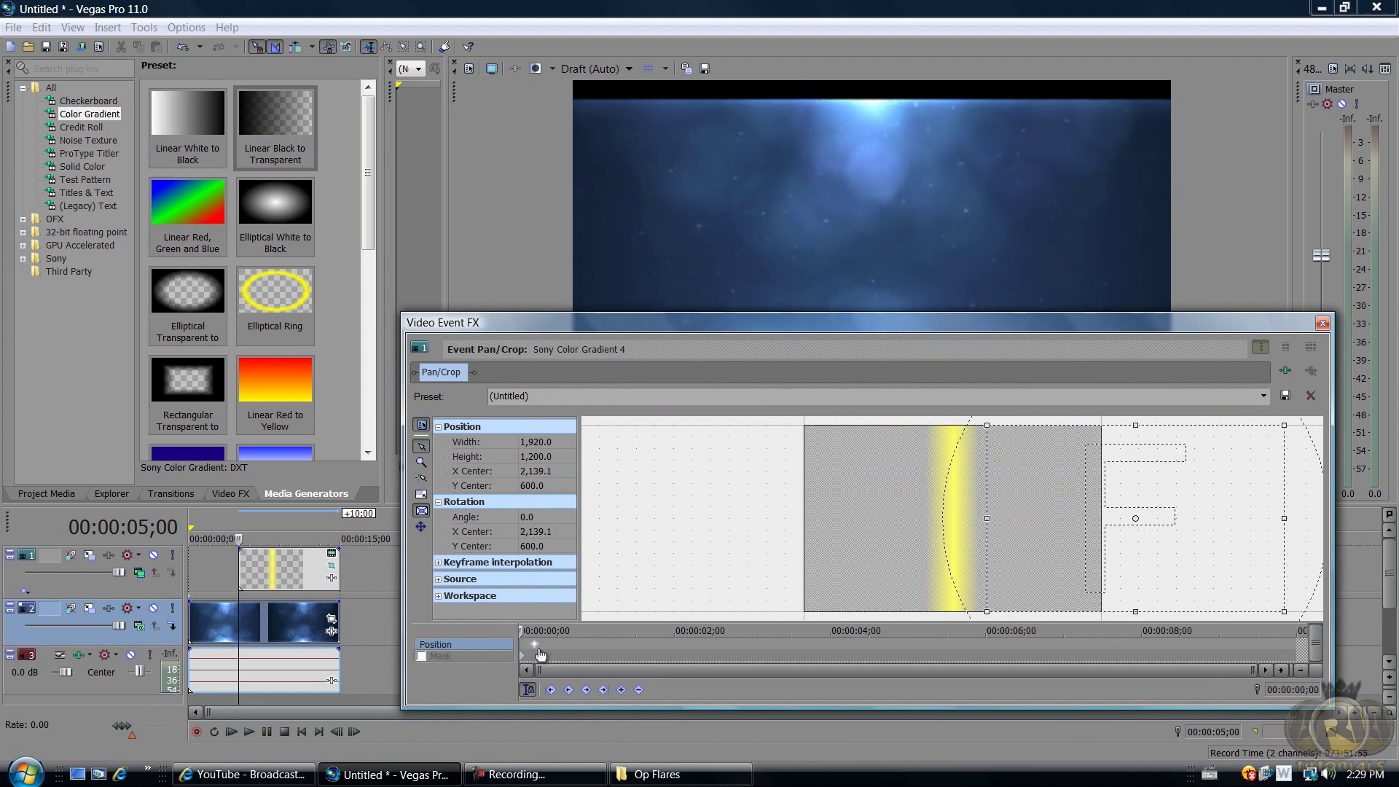
pyautogui.moveTo(528, 646)
pyautogui.mouseDown()
pyautogui.moveTo(566, 651)
pyautogui.moveTo(517, 648)
pyautogui.moveTo(522, 630)
pyautogui.moveTo(587, 651)
pyautogui.moveTo(554, 637)
pyautogui.mouseUp()
# Step: At the 0;00 keyframe, restore the centred framing, then offset the gradient's position to the right
pyautogui.click(576, 639)
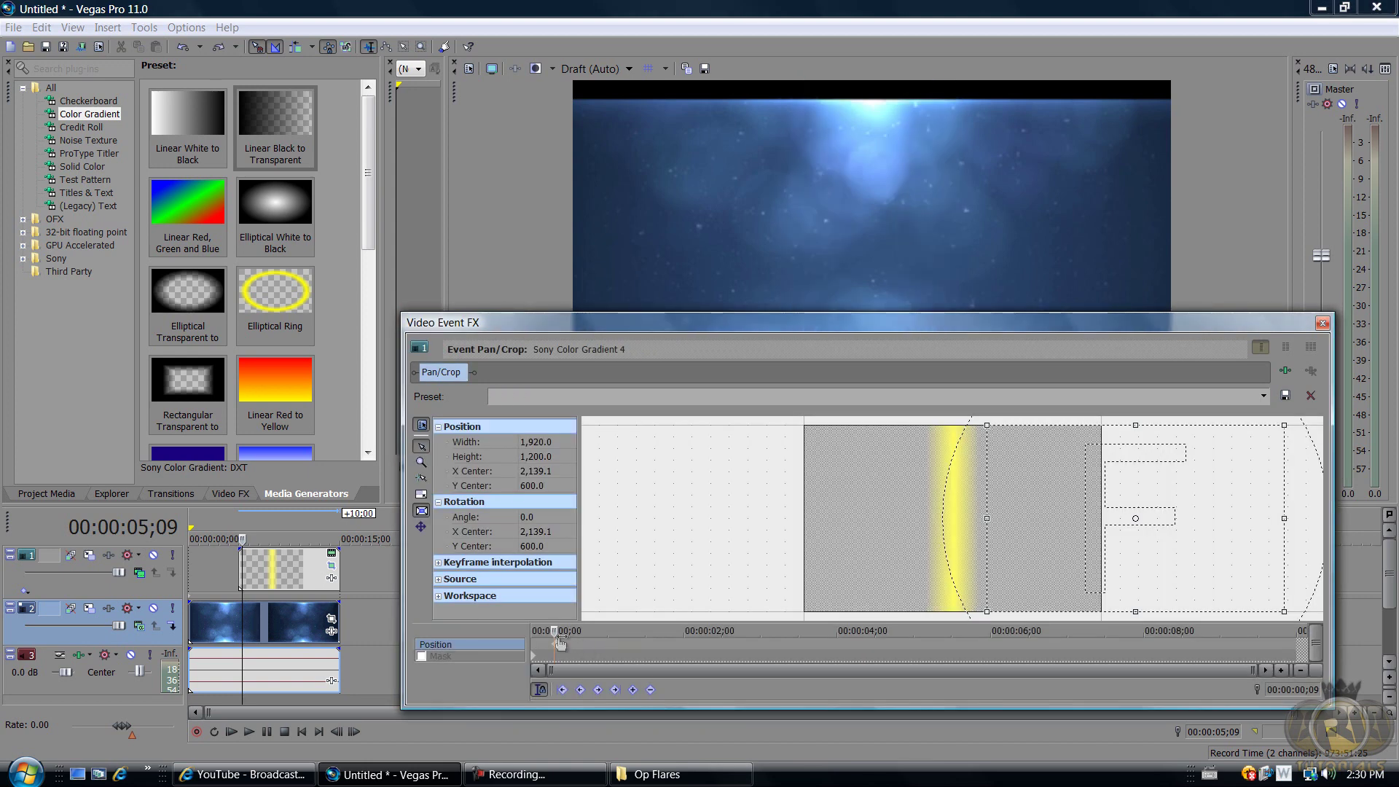
pyautogui.hotkey('ctrl', 'z')
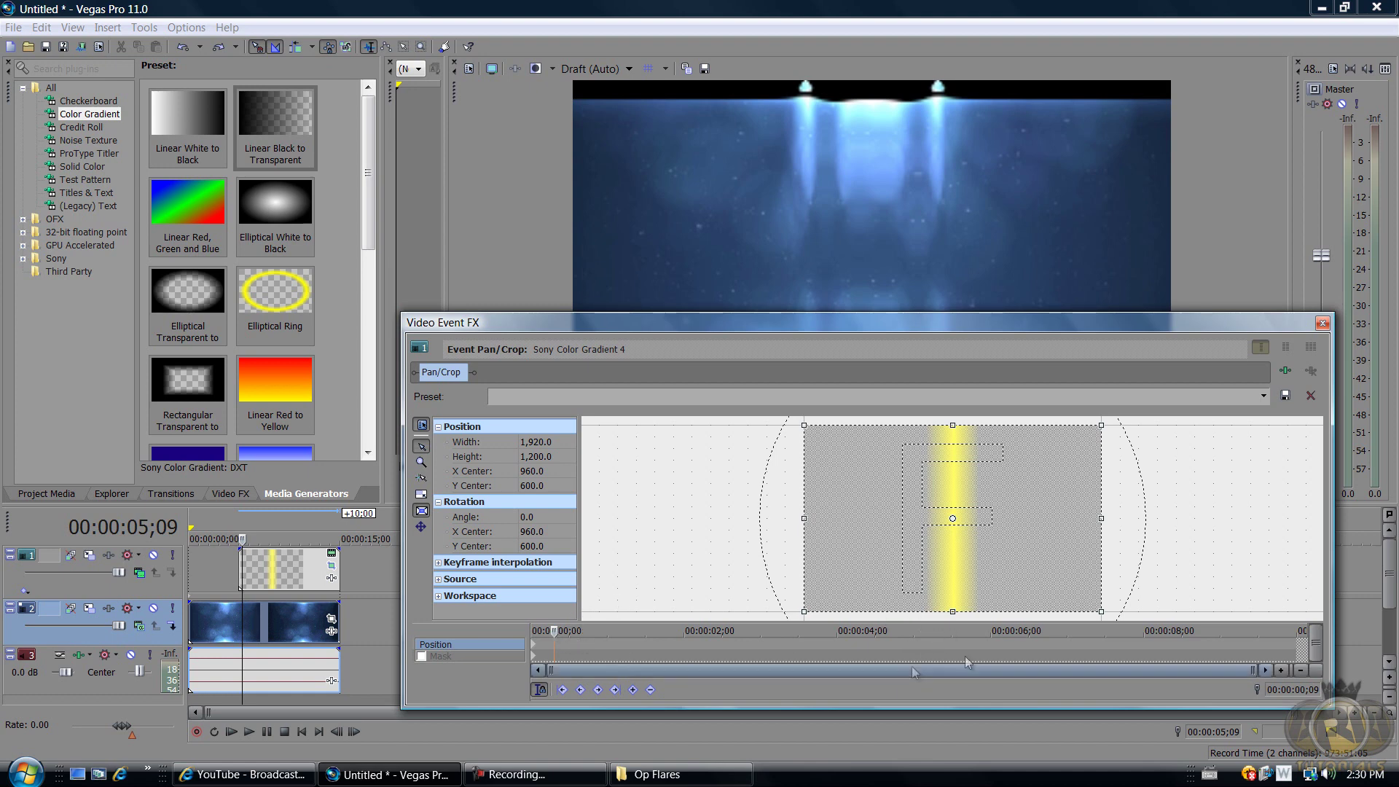
pyautogui.click(535, 651)
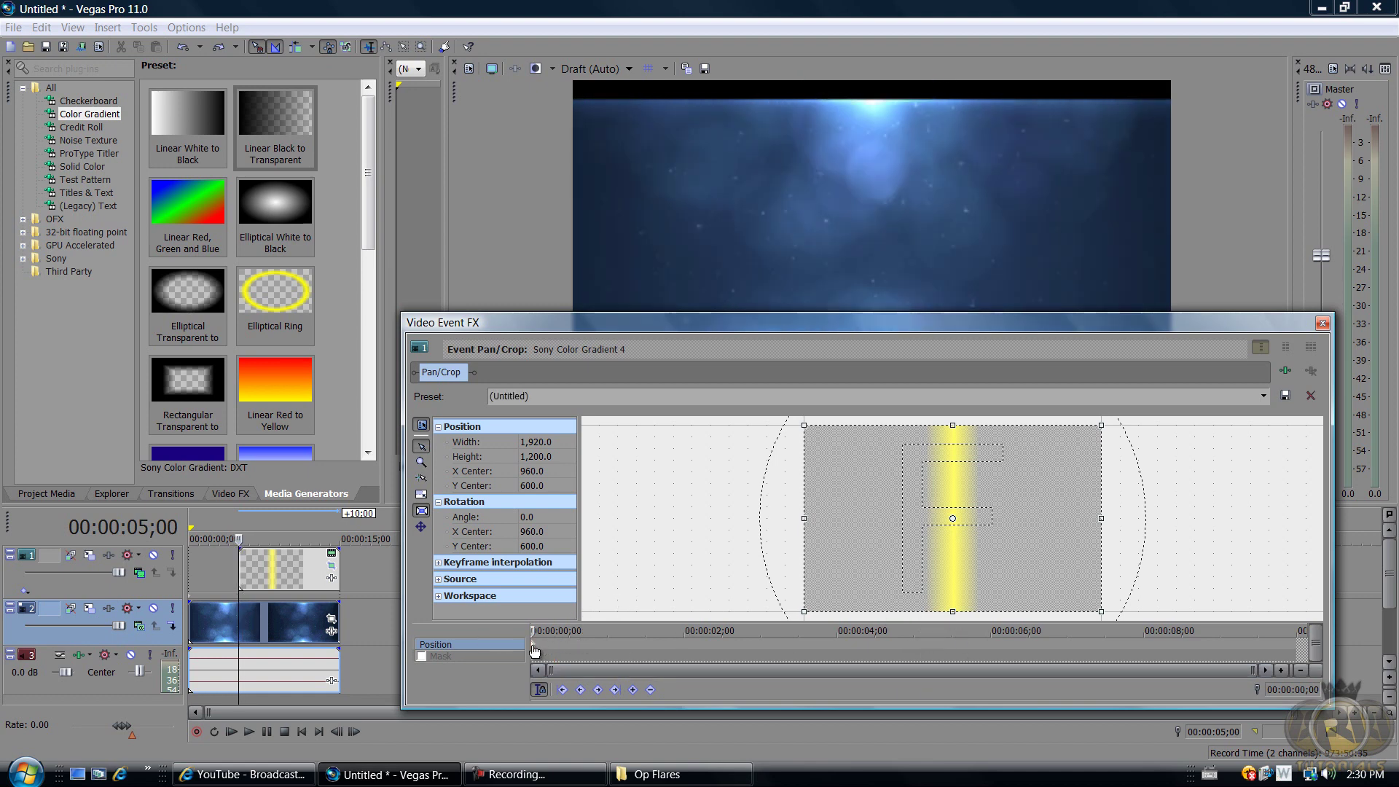
pyautogui.click(548, 645)
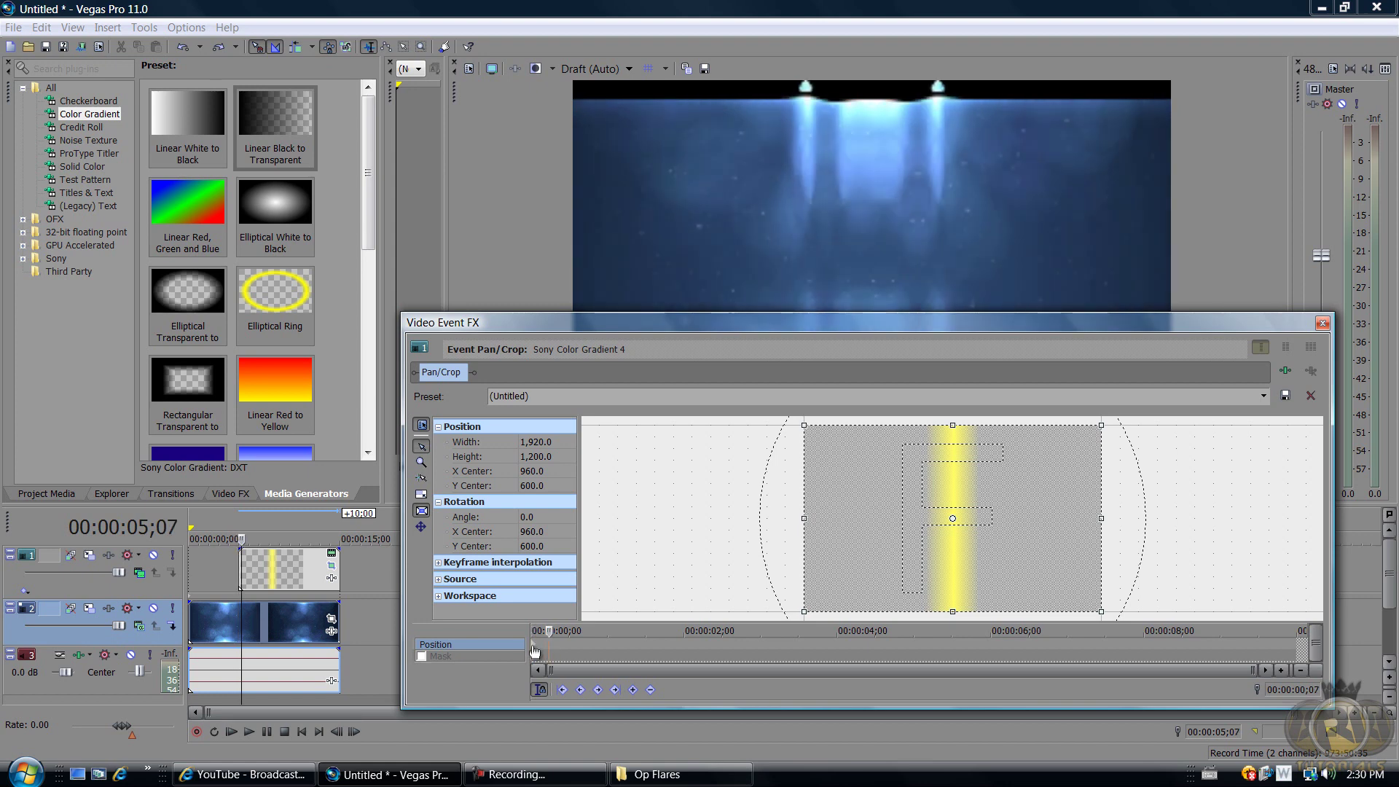
pyautogui.click(534, 648)
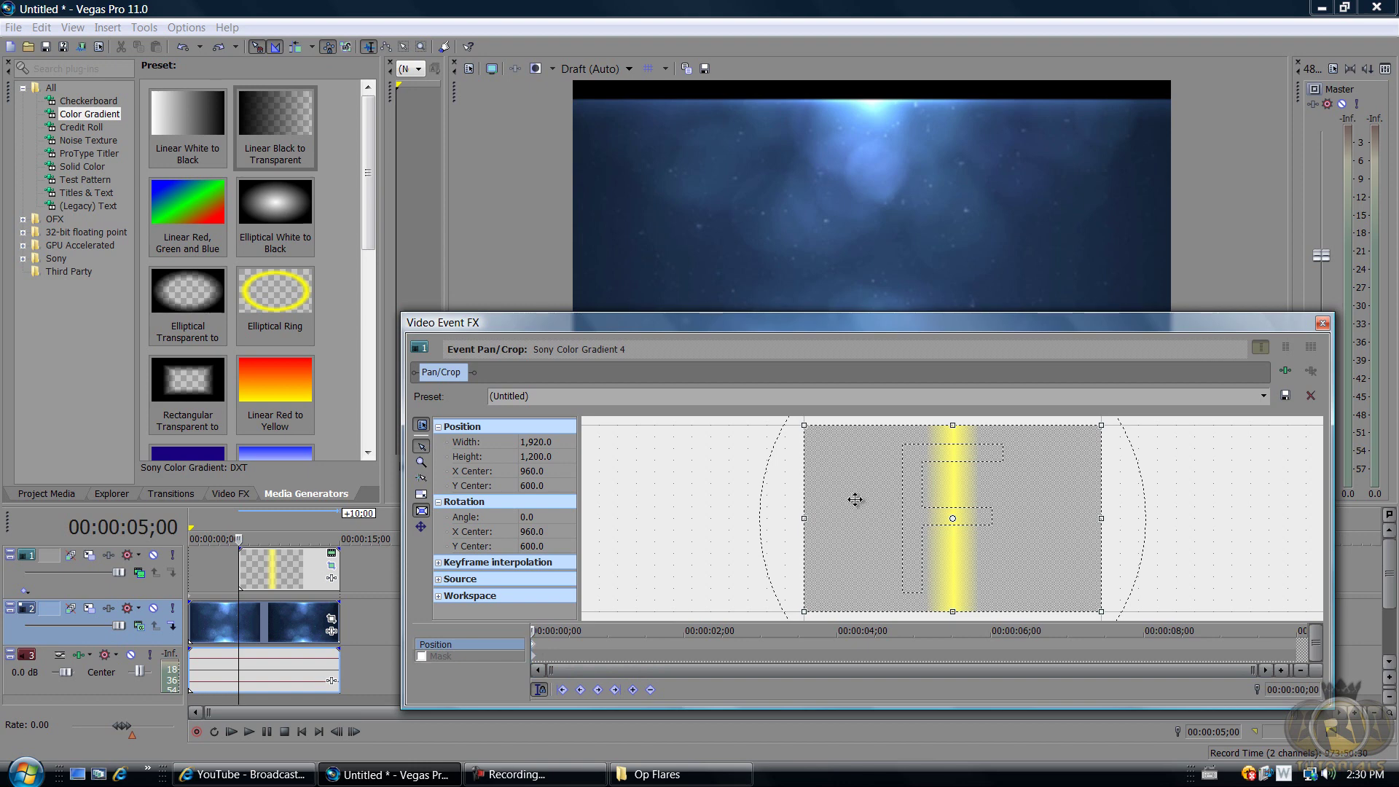
pyautogui.moveTo(858, 501); pyautogui.dragTo(1152, 501)
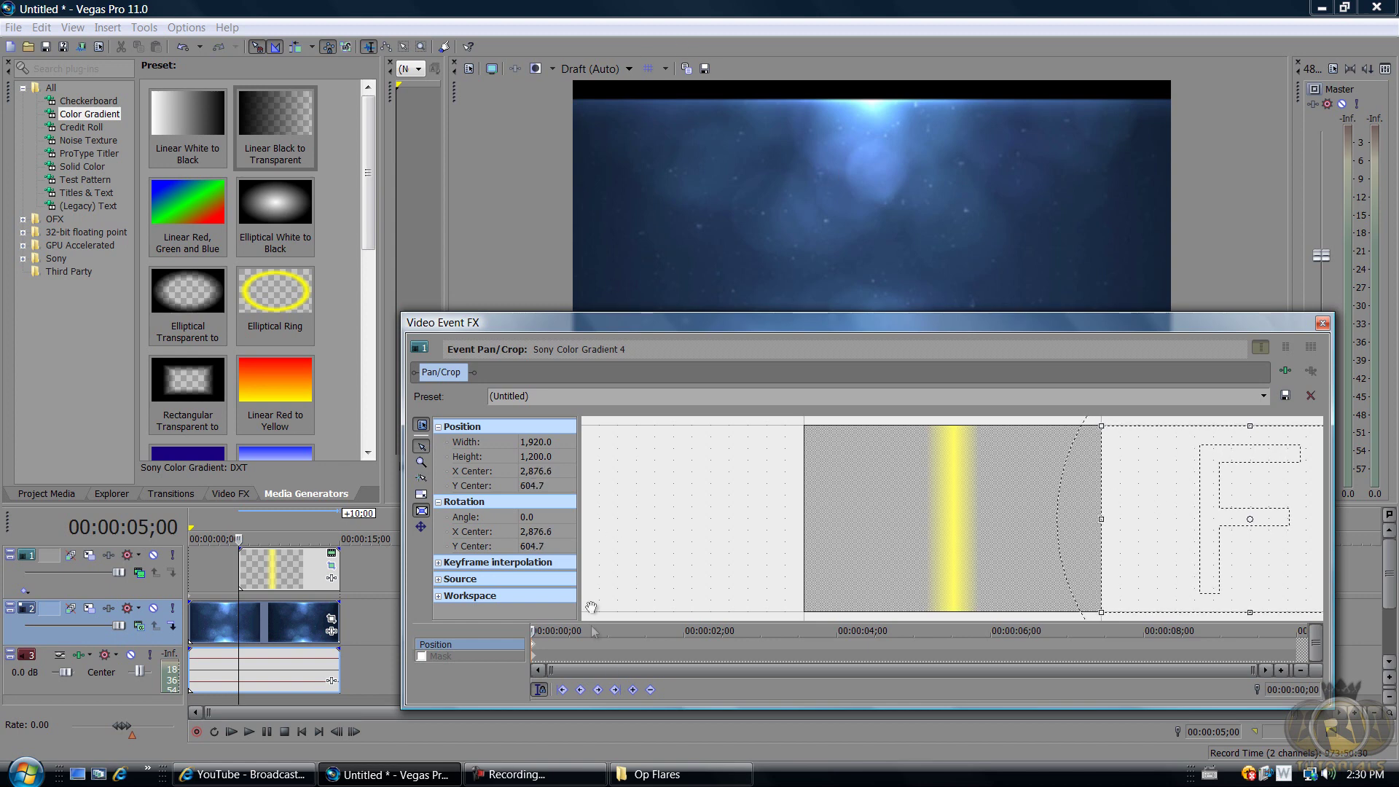
# Step: At 1;12, move the gradient frame left so it sweeps across, then close Pan/Crop
pyautogui.click(610, 646)
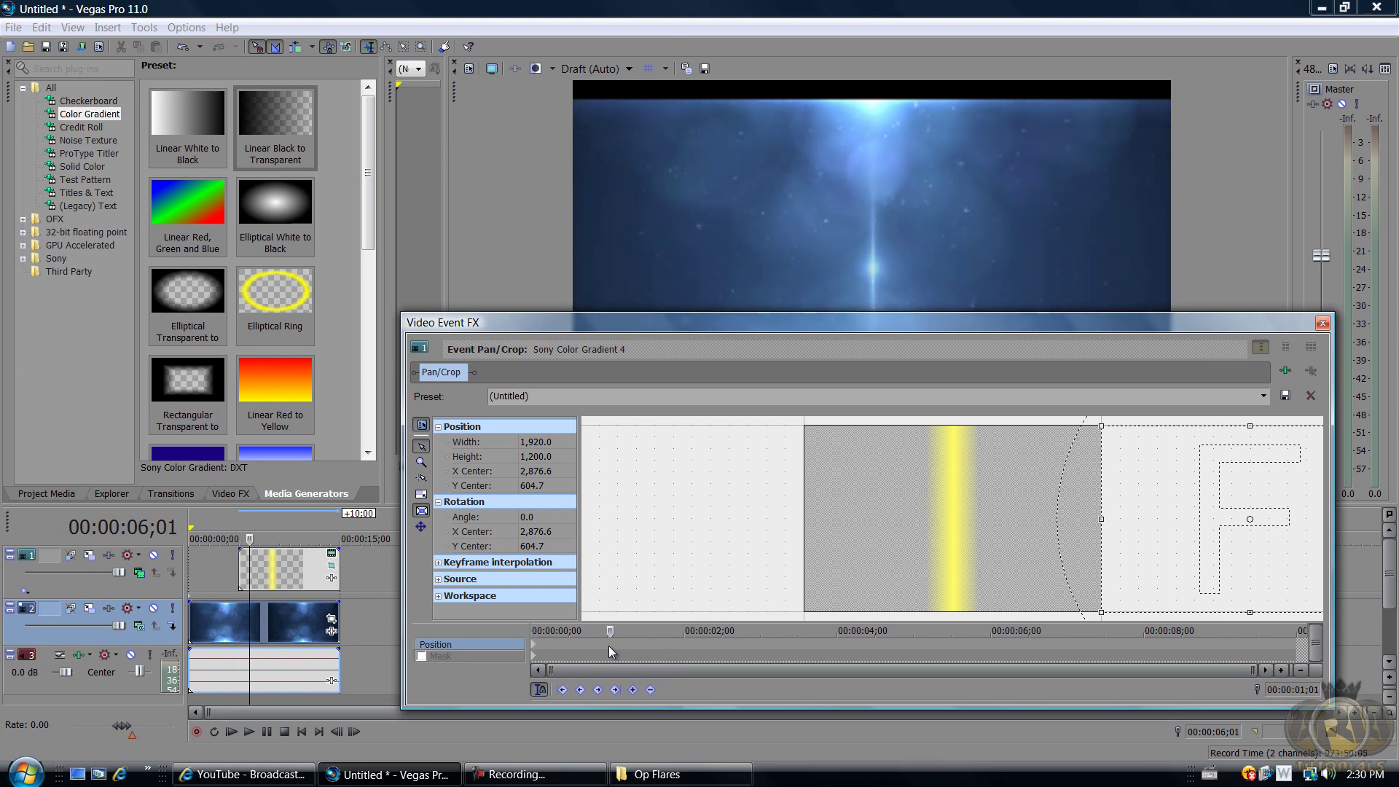
pyautogui.click(637, 646)
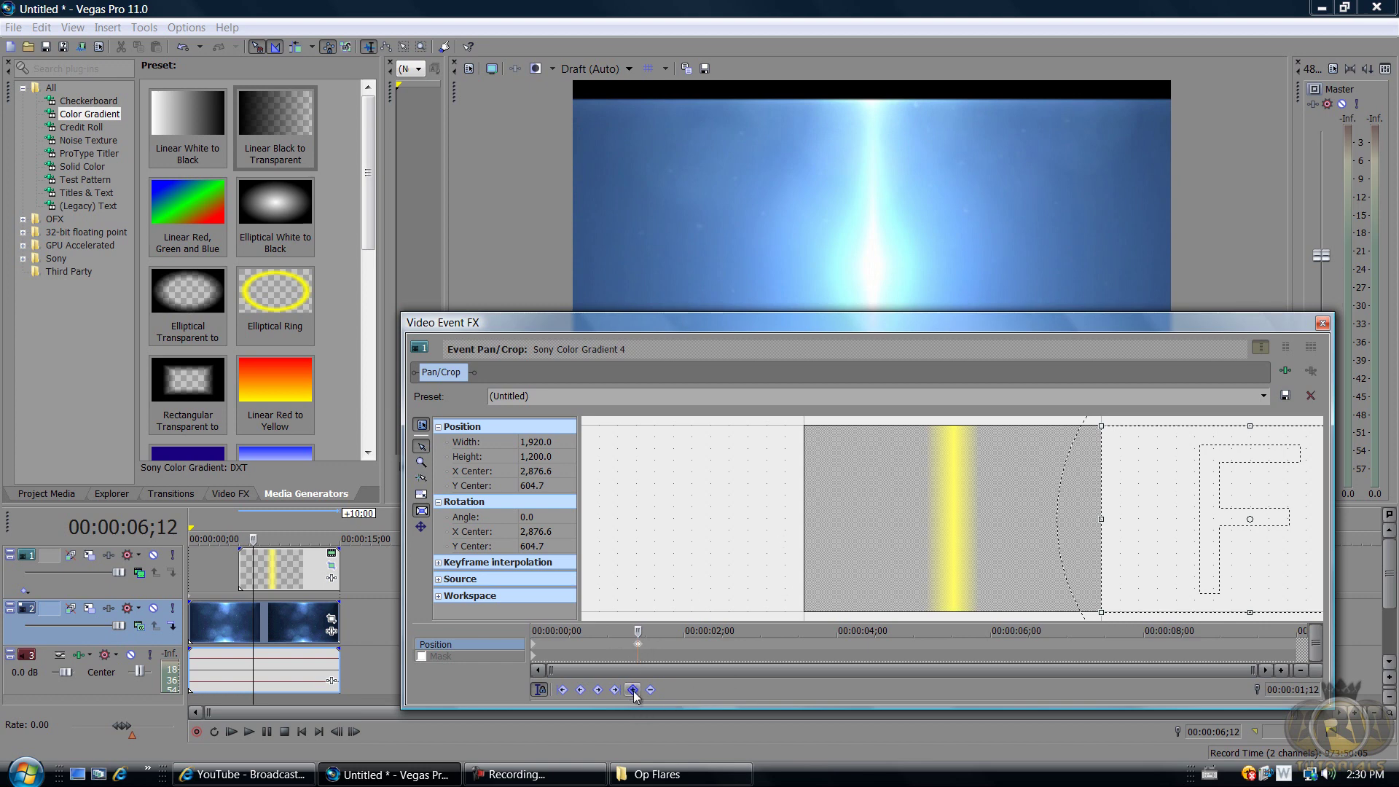
pyautogui.moveTo(1195, 510); pyautogui.dragTo(717, 522)
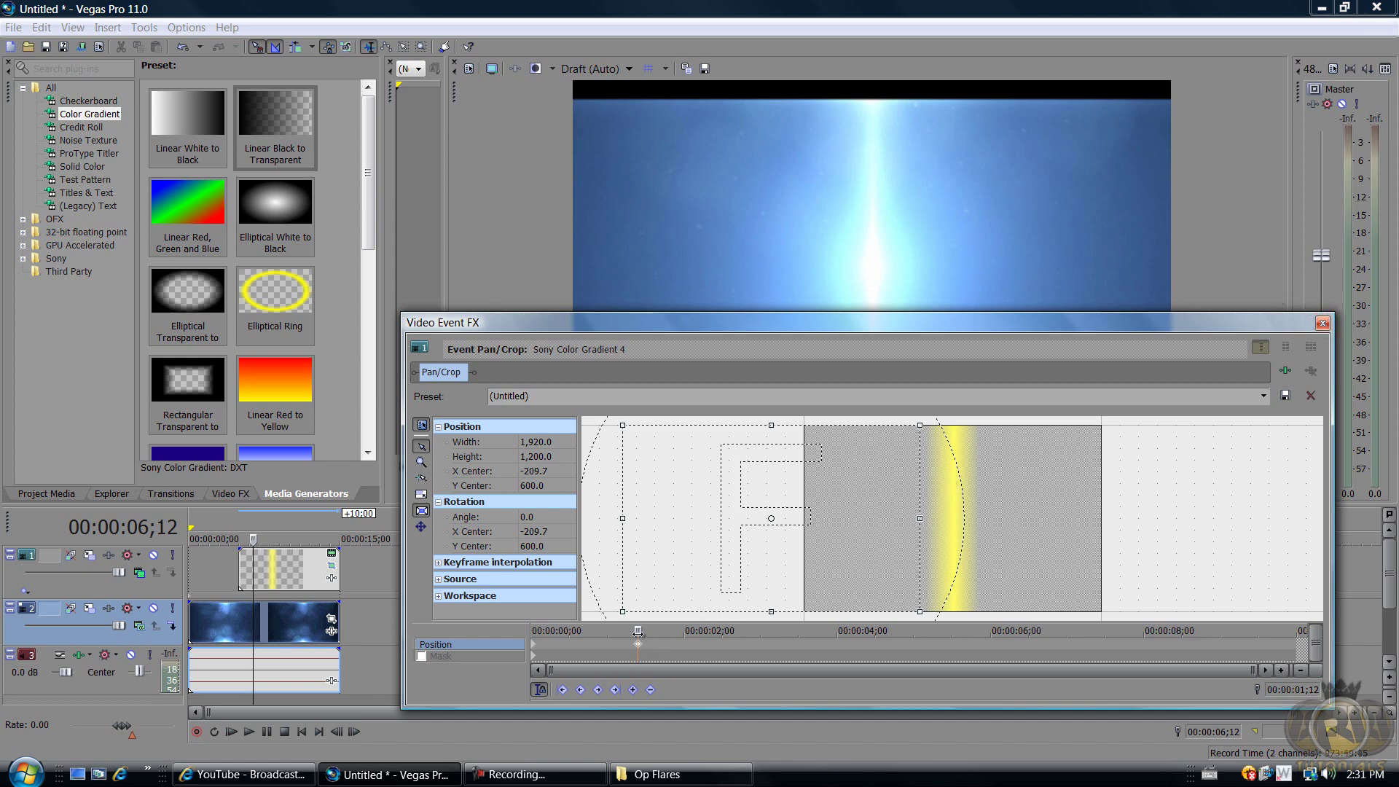
pyautogui.moveTo(639, 632)
pyautogui.mouseDown()
pyautogui.moveTo(533, 633)
pyautogui.moveTo(620, 631)
pyautogui.mouseUp()
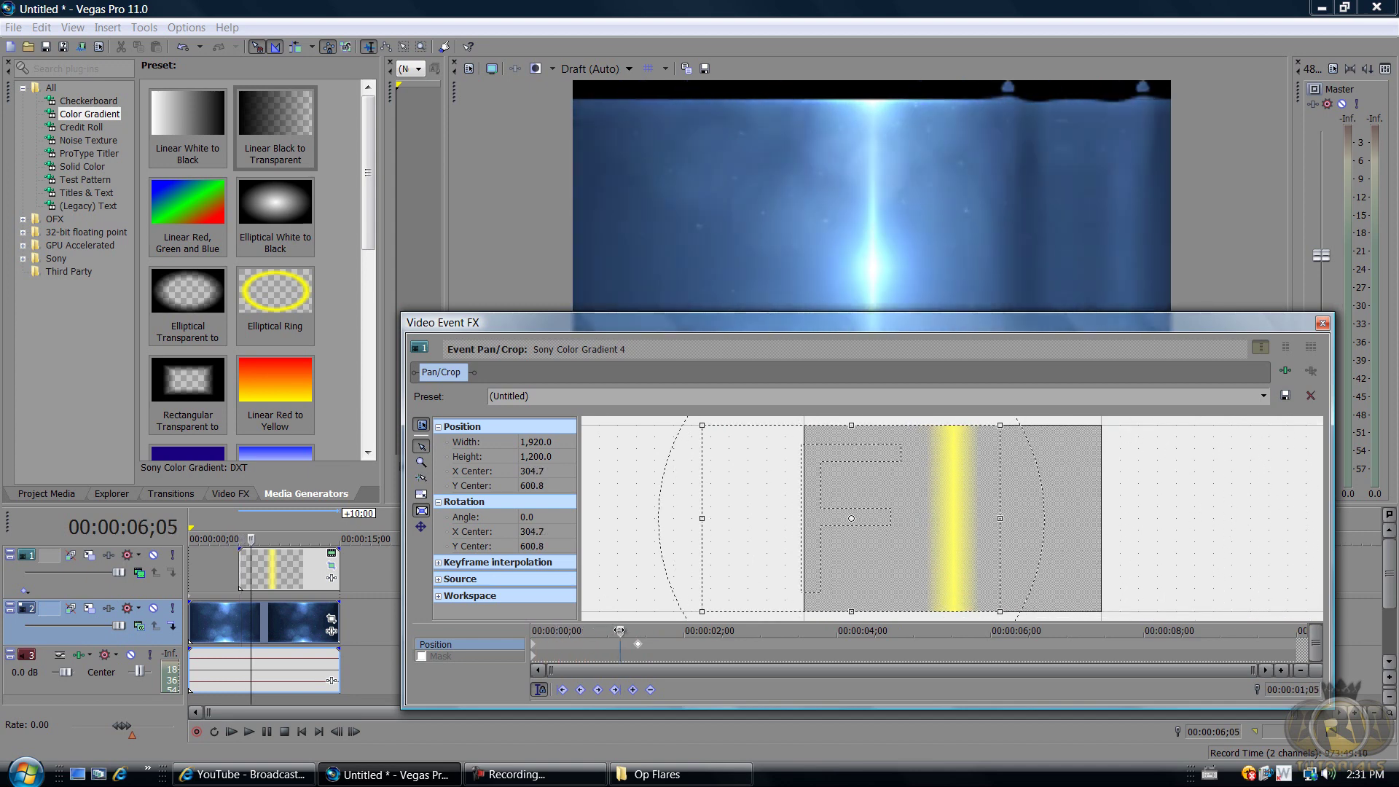
pyautogui.click(1323, 324)
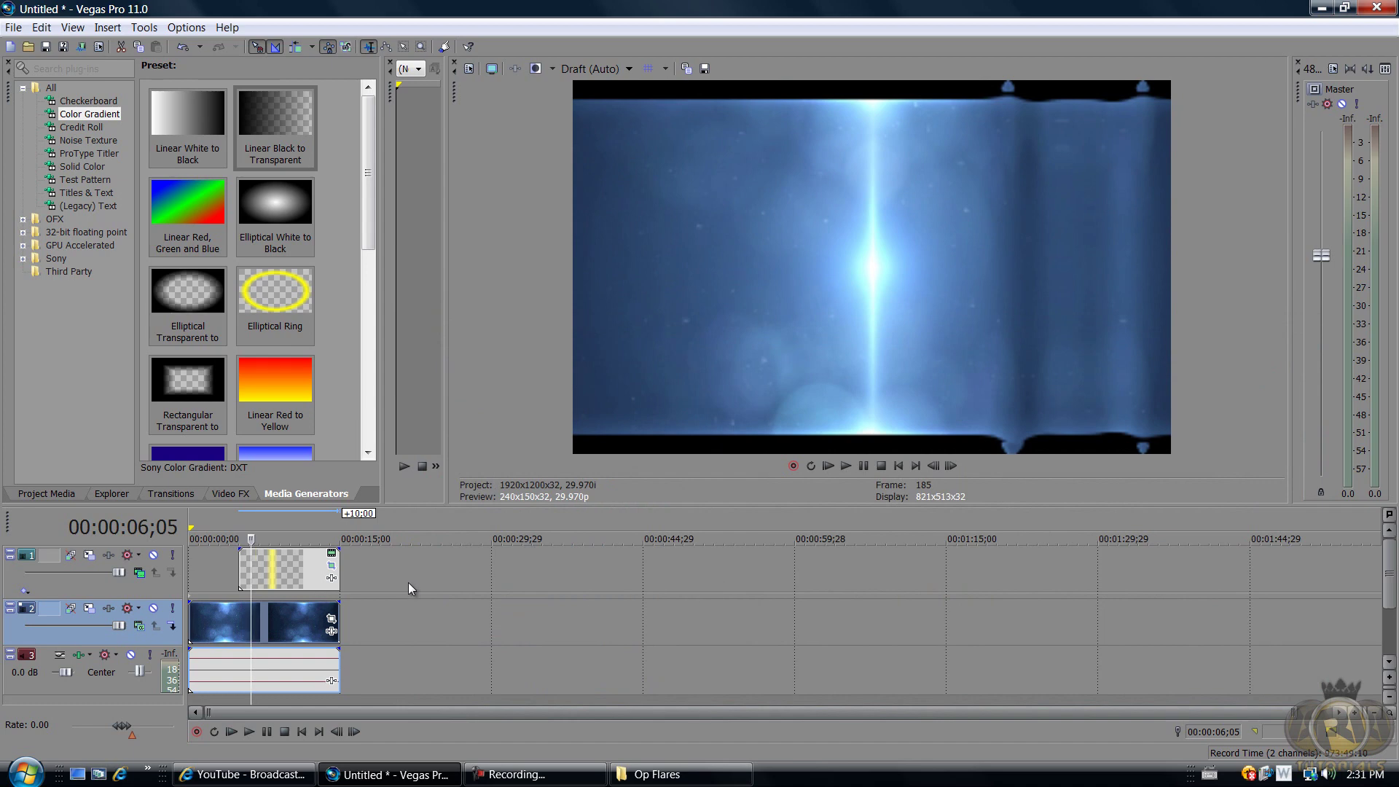
# Step: Insert a new empty video track at the top of the track list
pyautogui.rightClick(109, 587)
pyautogui.click(56, 591)
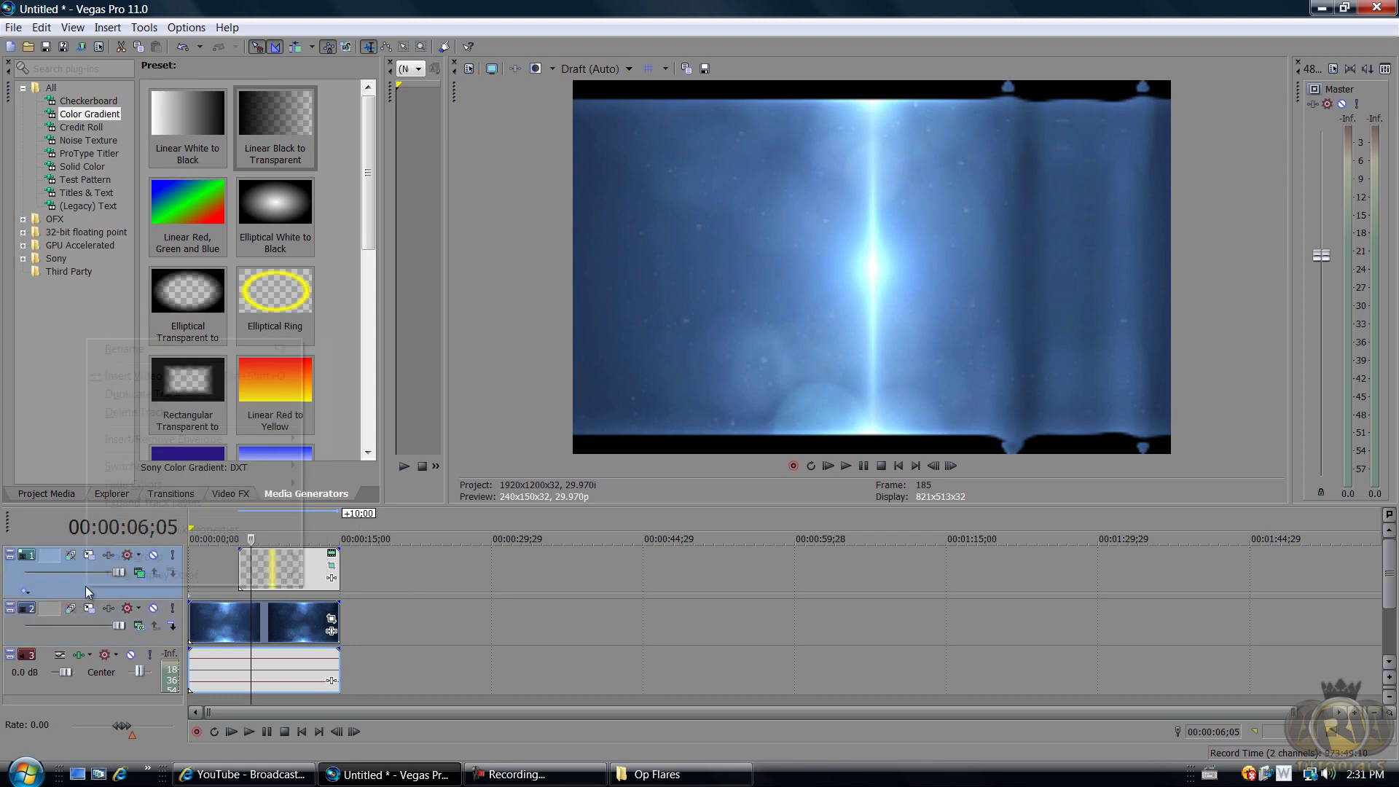
pyautogui.rightClick(83, 587)
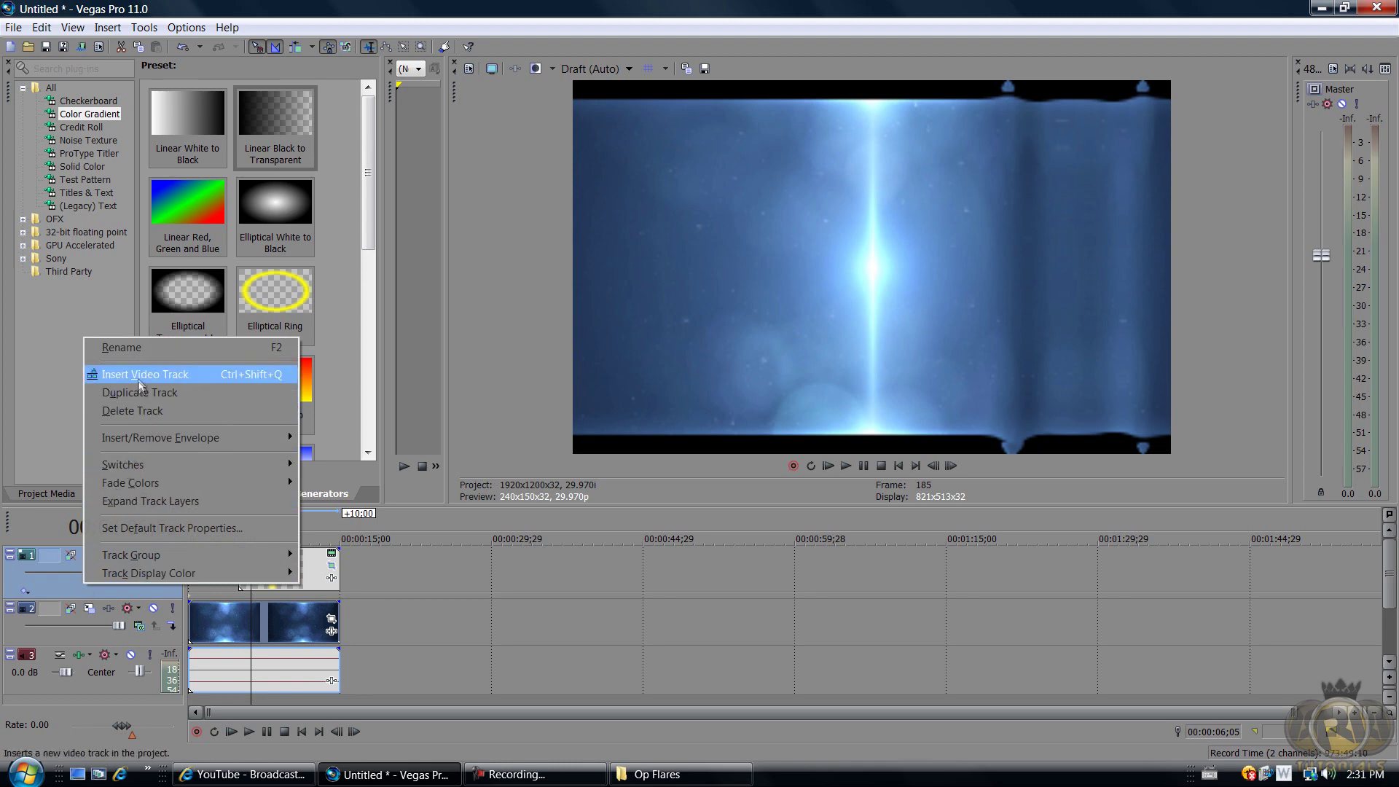
pyautogui.click(146, 374)
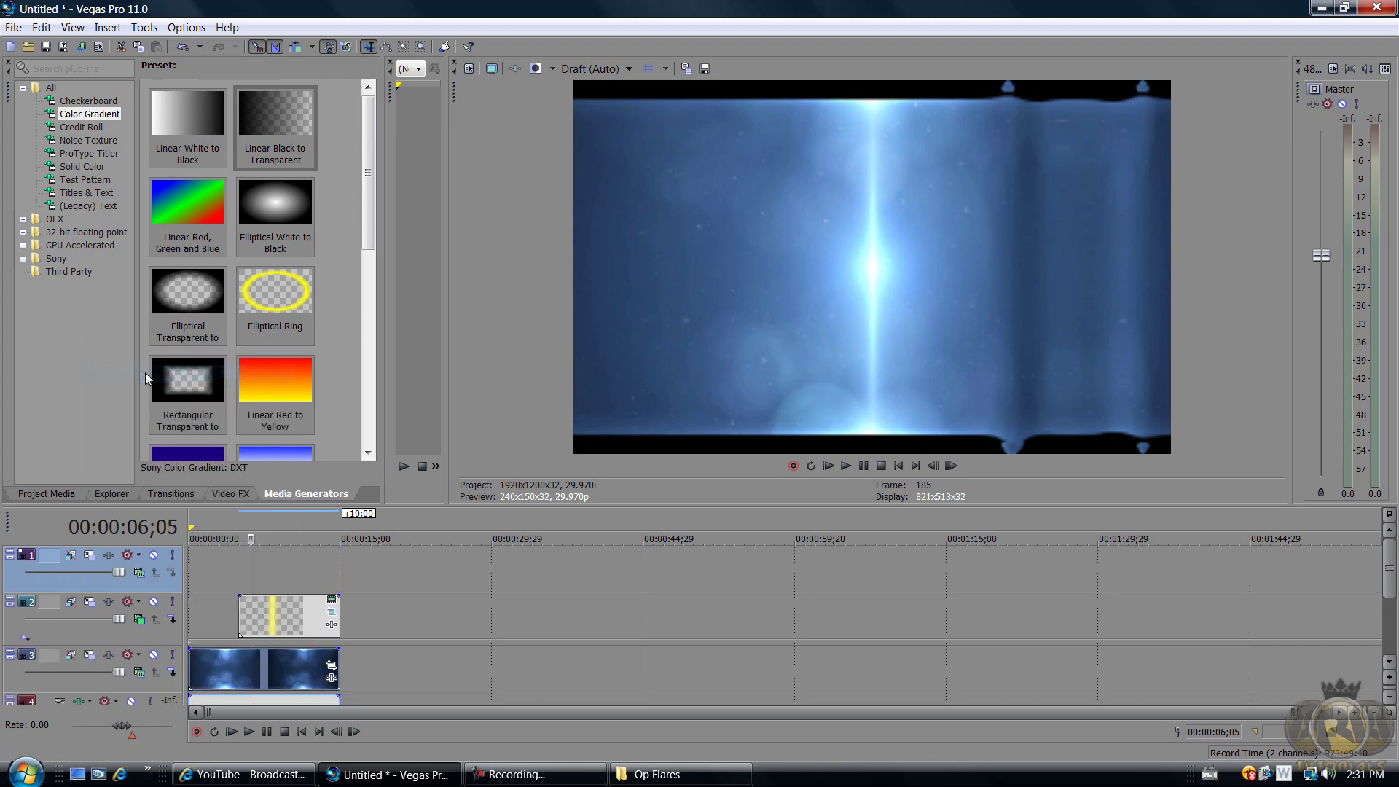
# Step: Insert a Sample Text media event on the new track, keeping the default text
pyautogui.click(262, 561)
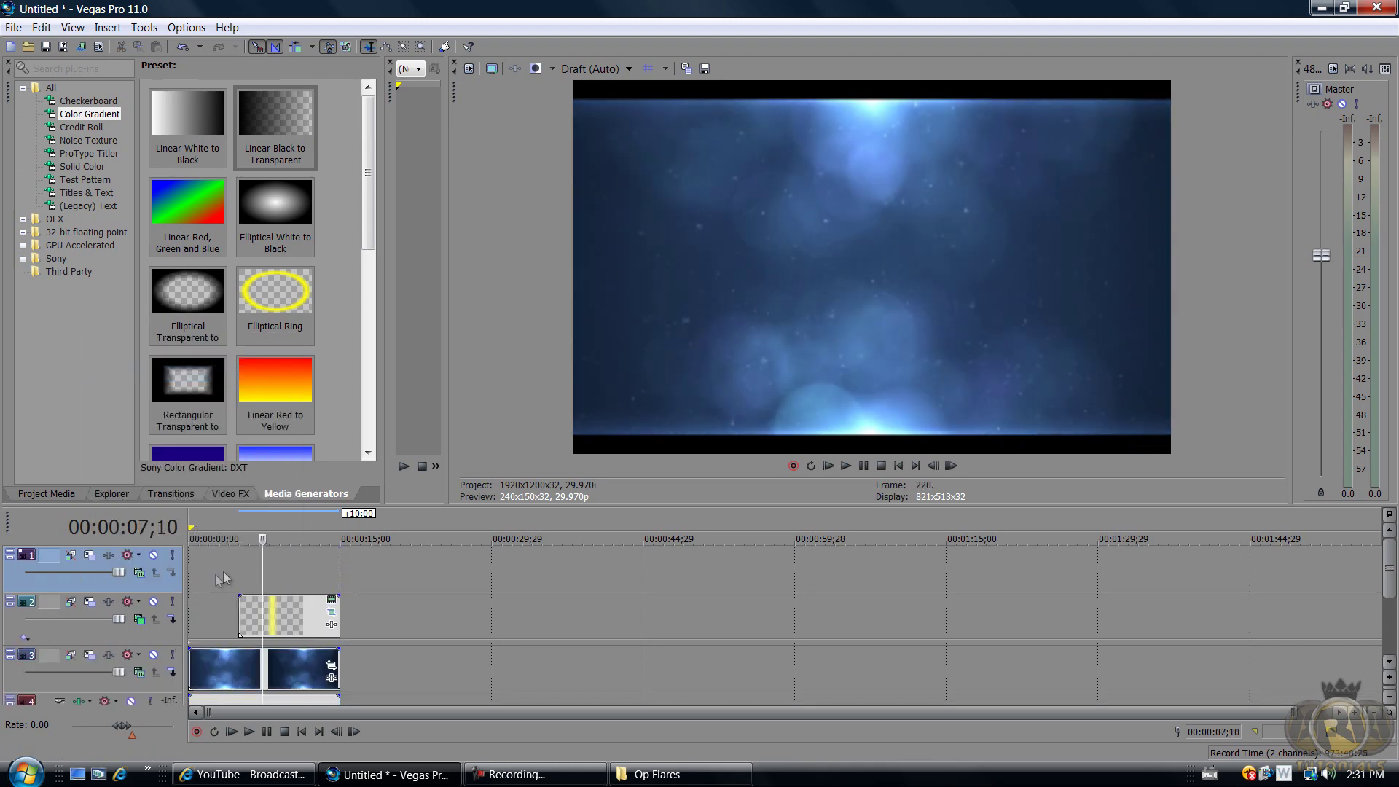
pyautogui.rightClick(234, 565)
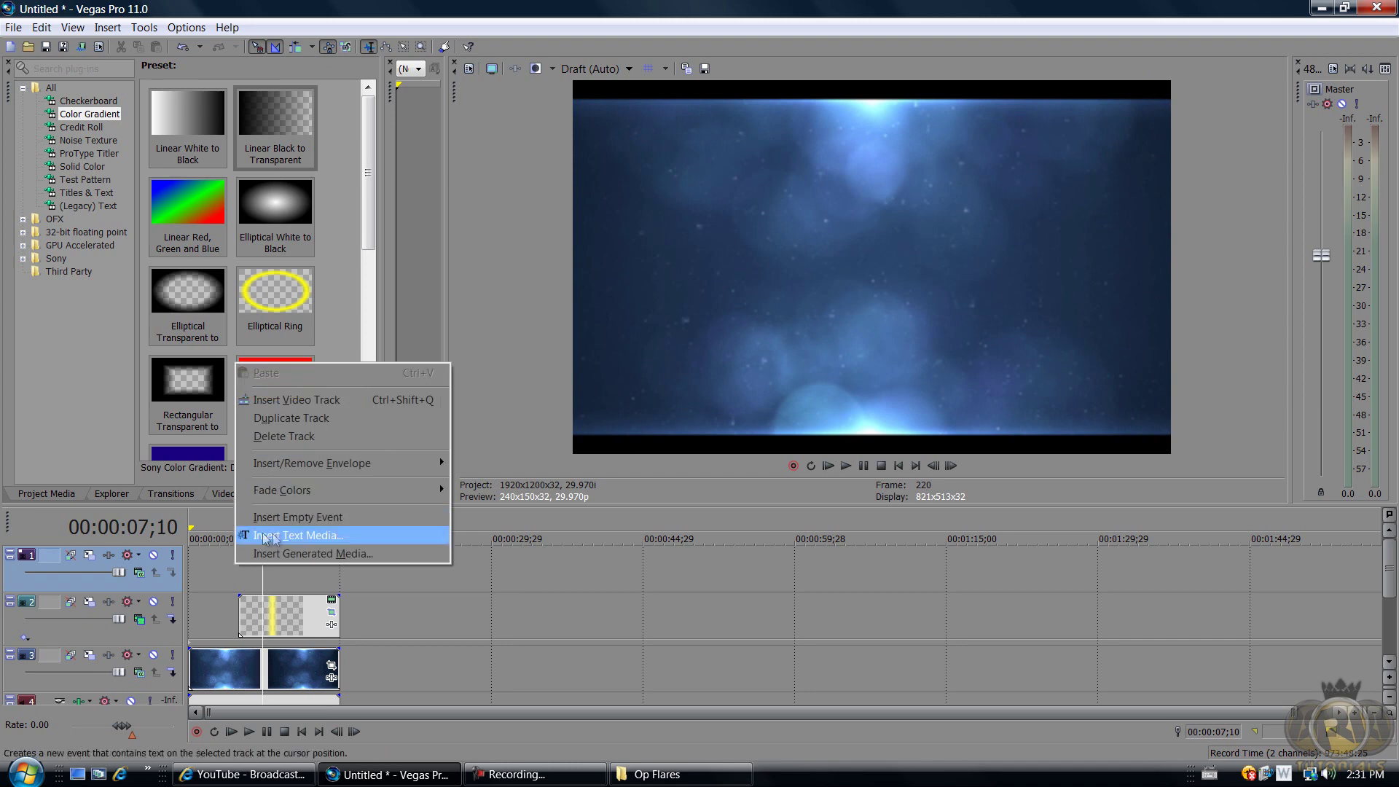
pyautogui.click(316, 536)
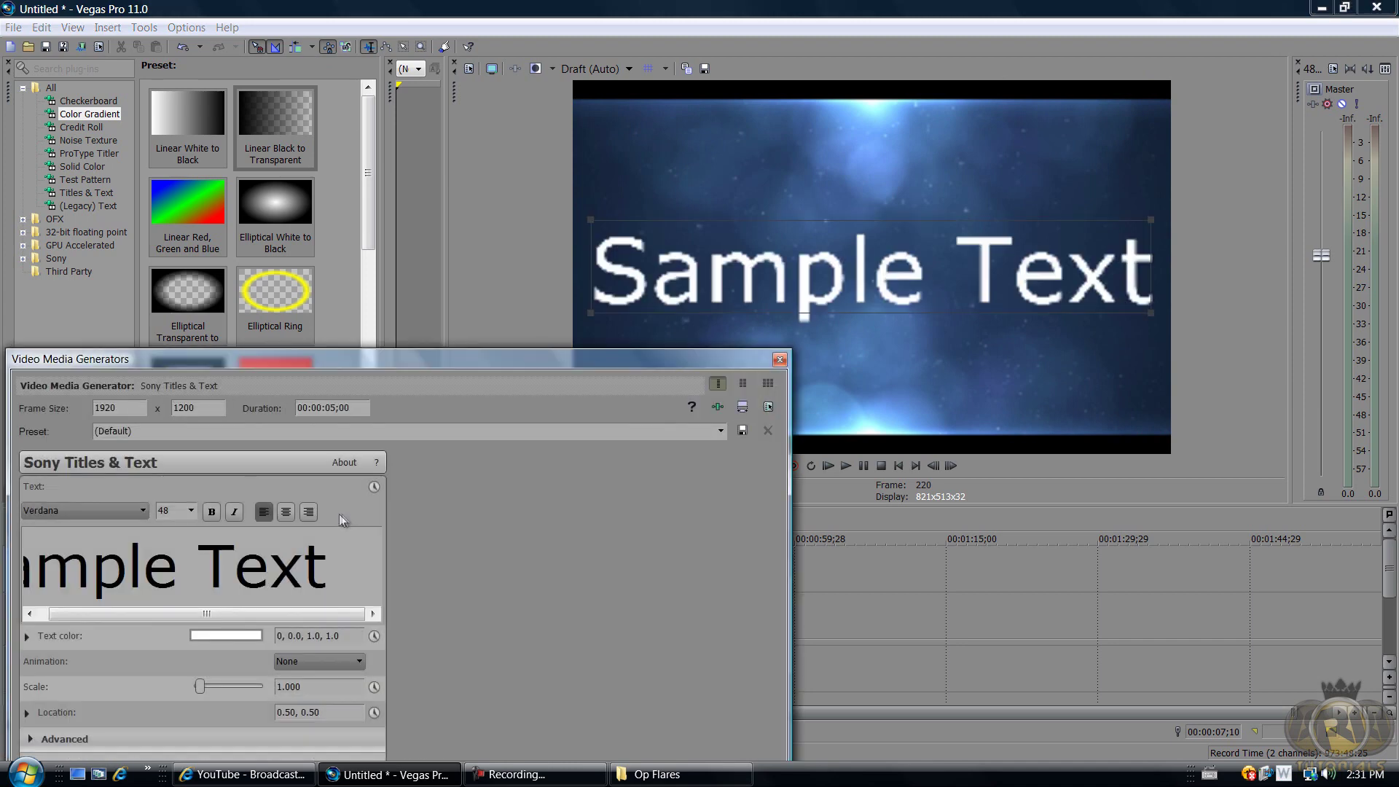
pyautogui.moveTo(332, 569); pyautogui.dragTo(79, 577)
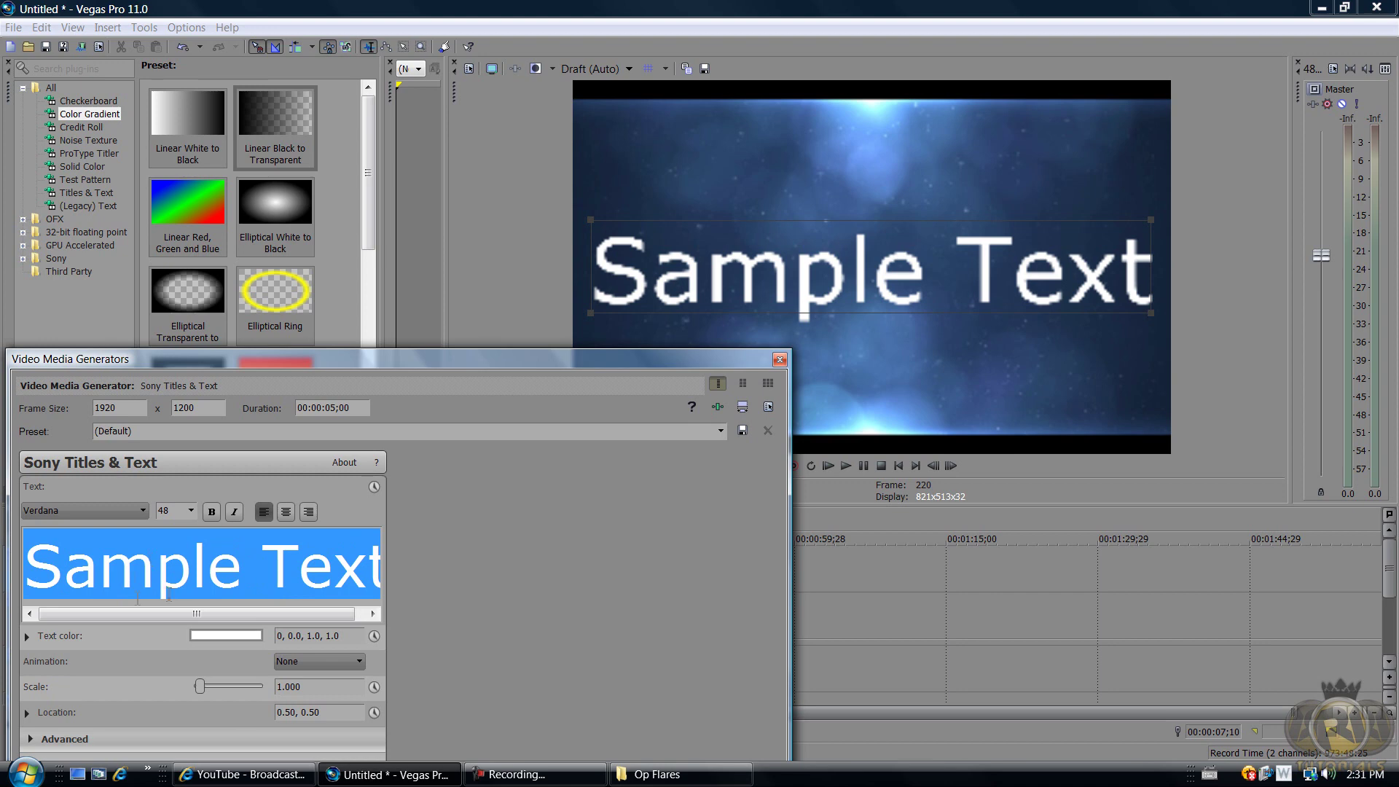
pyautogui.click(135, 577)
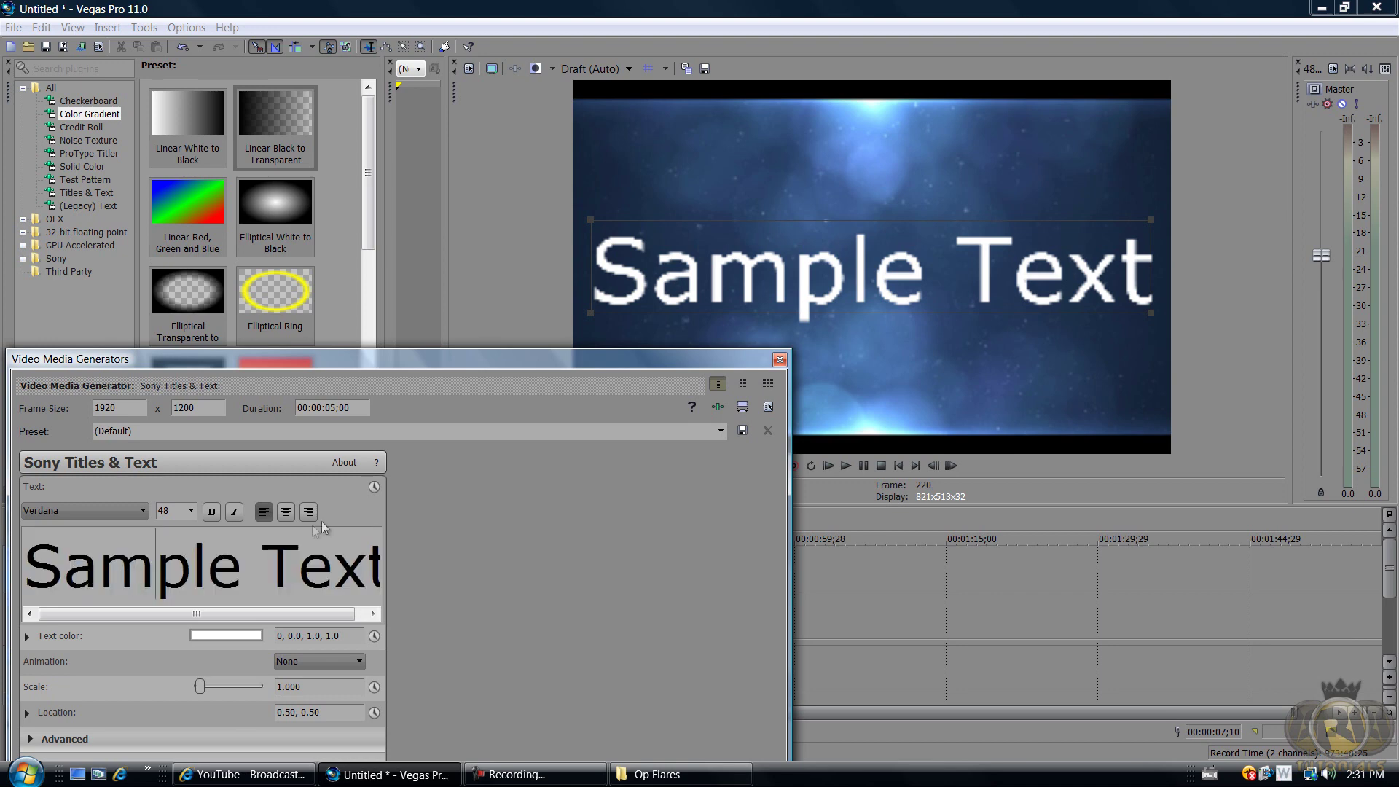
pyautogui.click(780, 360)
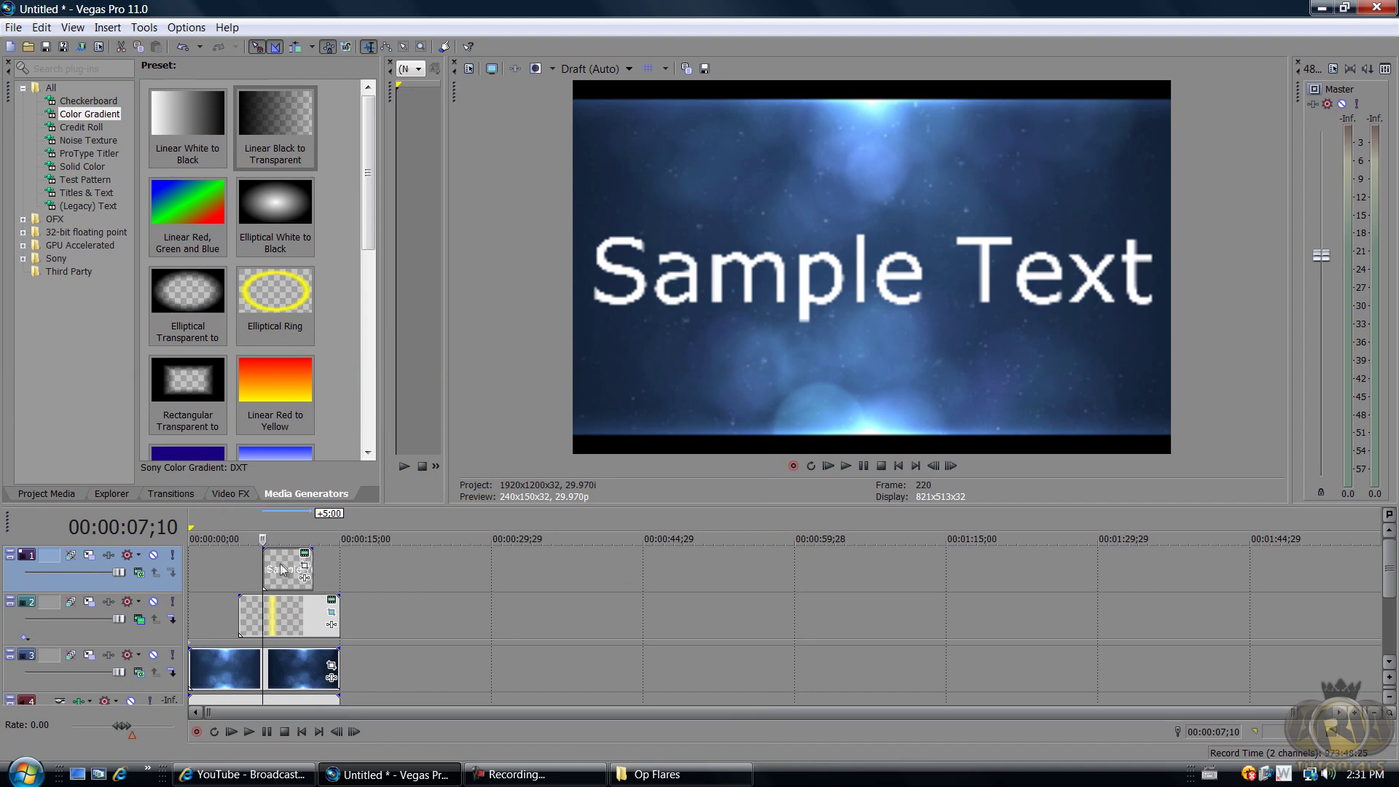
# Step: Move the text event to the timeline start and lengthen it up to the gradient clip
pyautogui.moveTo(287, 568); pyautogui.dragTo(204, 566)
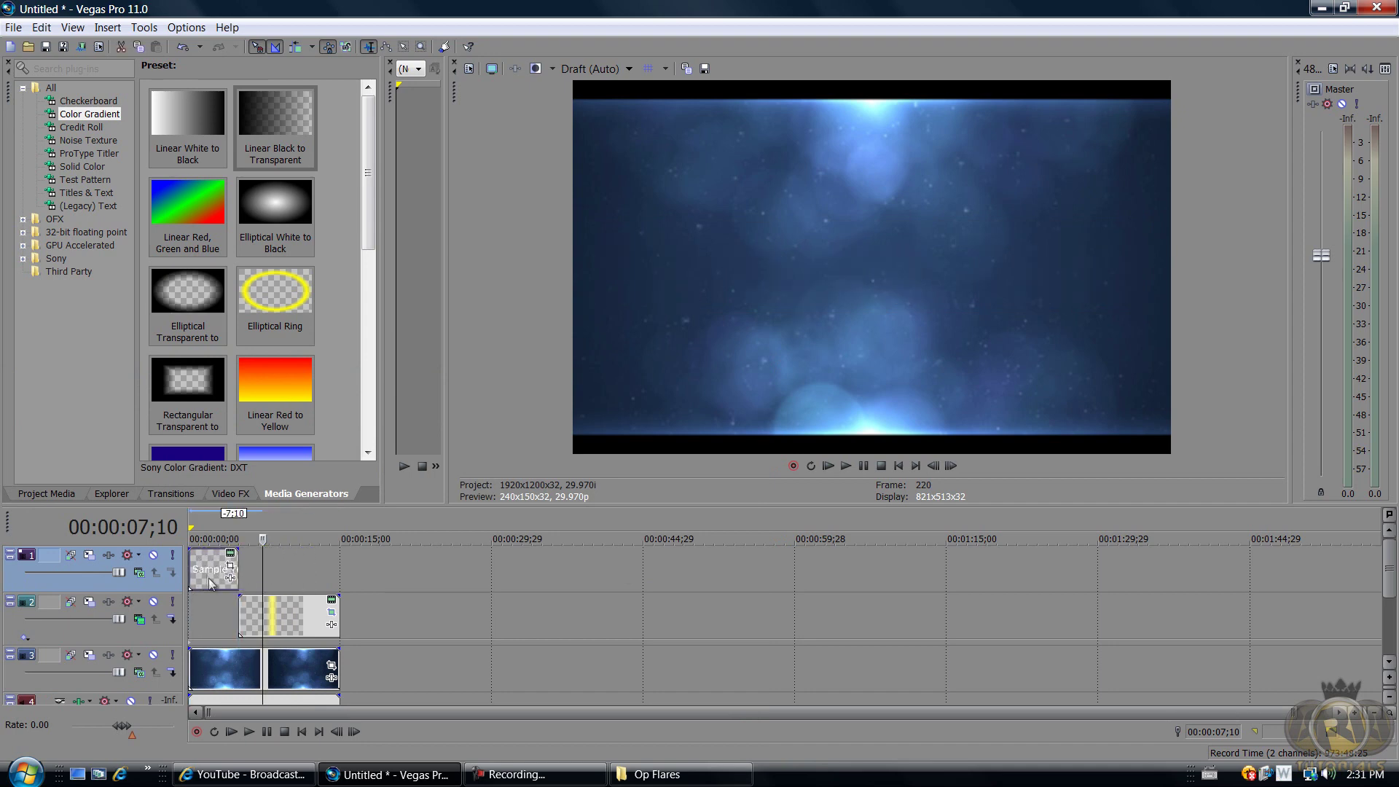
pyautogui.click(205, 583)
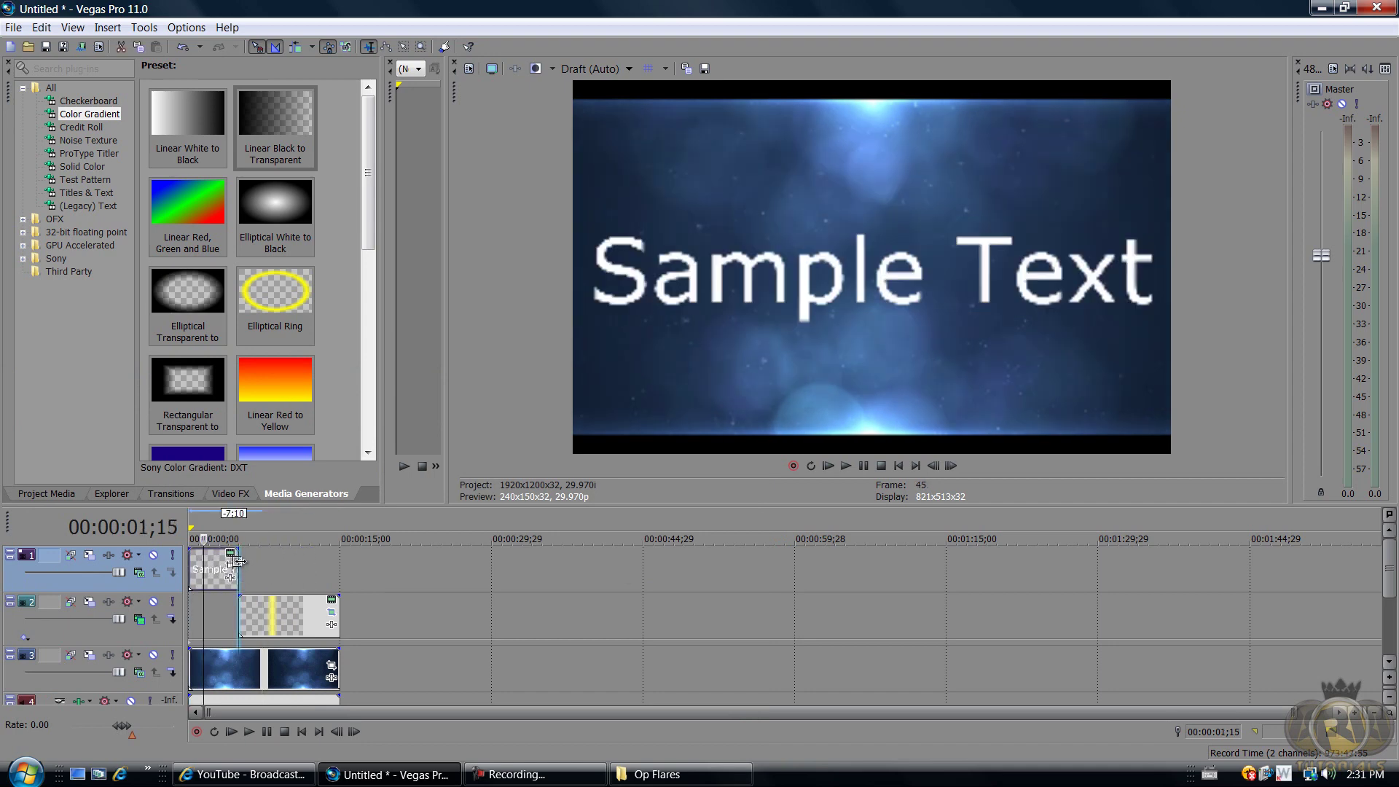
pyautogui.moveTo(237, 561)
pyautogui.mouseDown()
pyautogui.moveTo(284, 560)
pyautogui.moveTo(257, 559)
pyautogui.mouseUp()
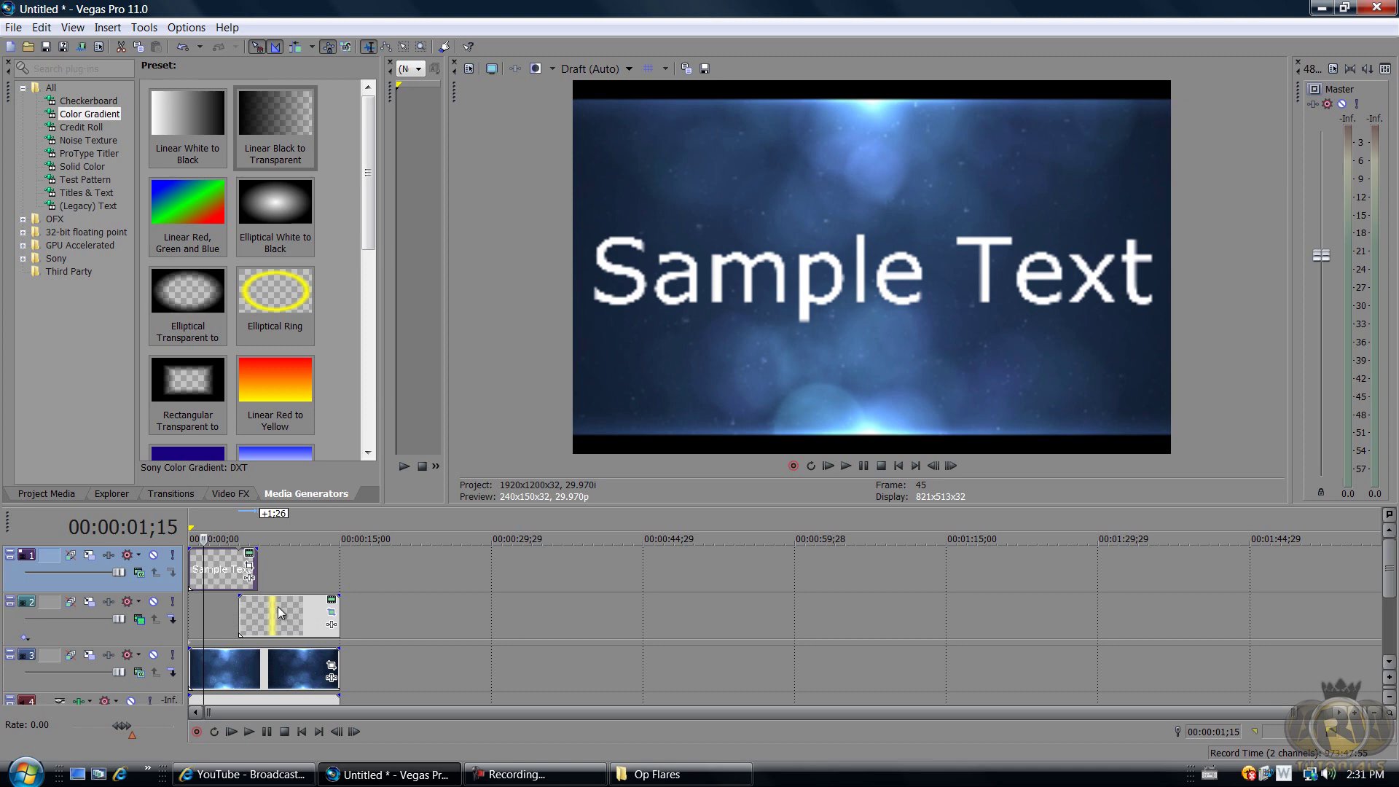
pyautogui.click(274, 618)
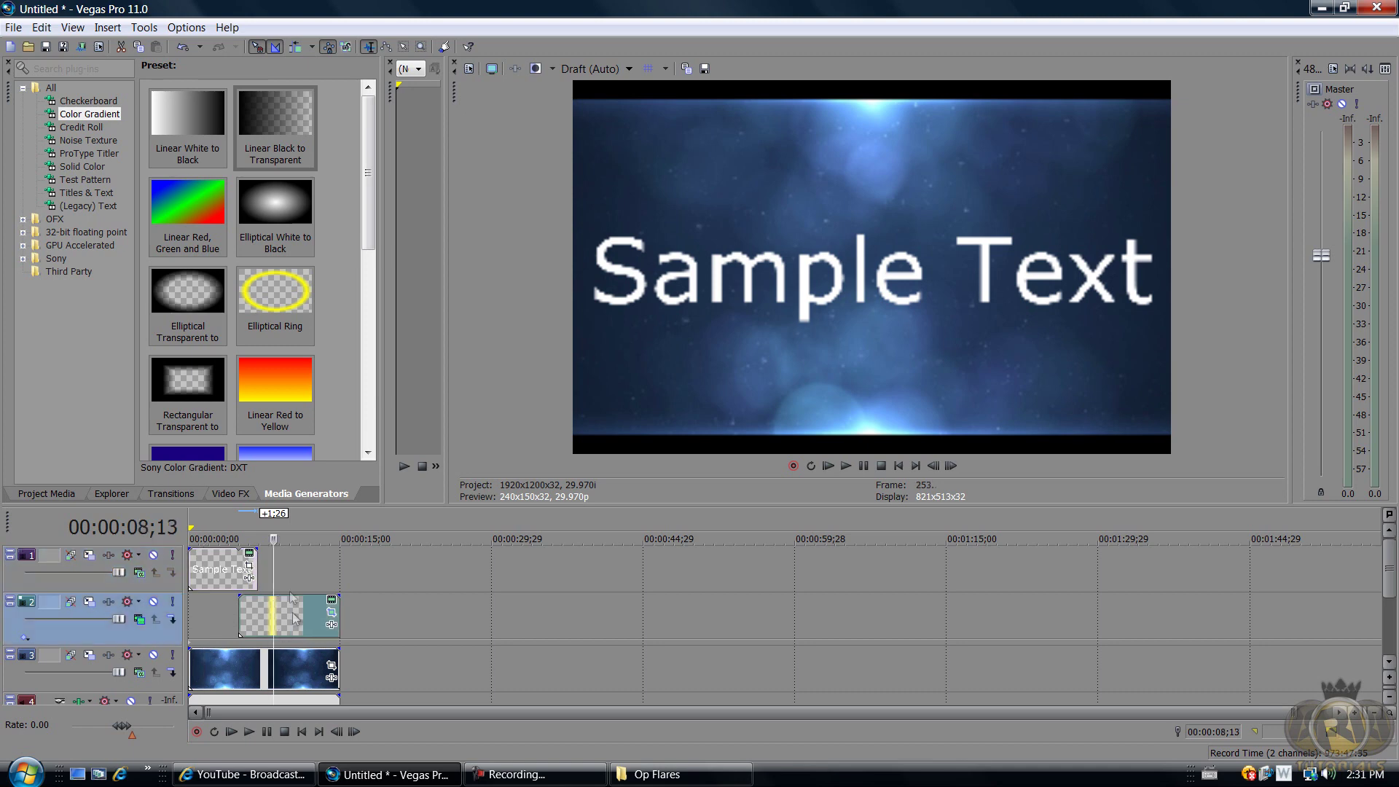
pyautogui.click(247, 613)
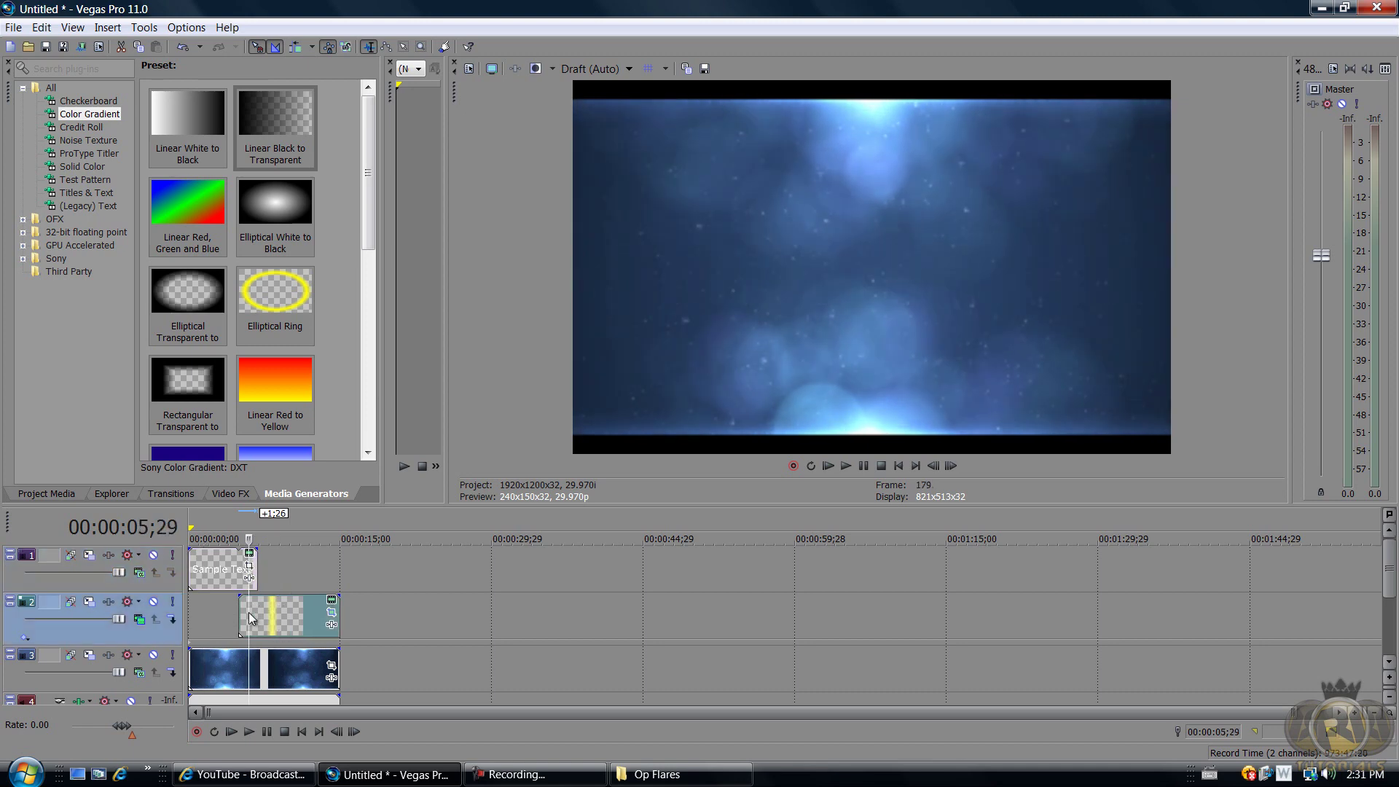
pyautogui.click(245, 615)
pyautogui.click(242, 615)
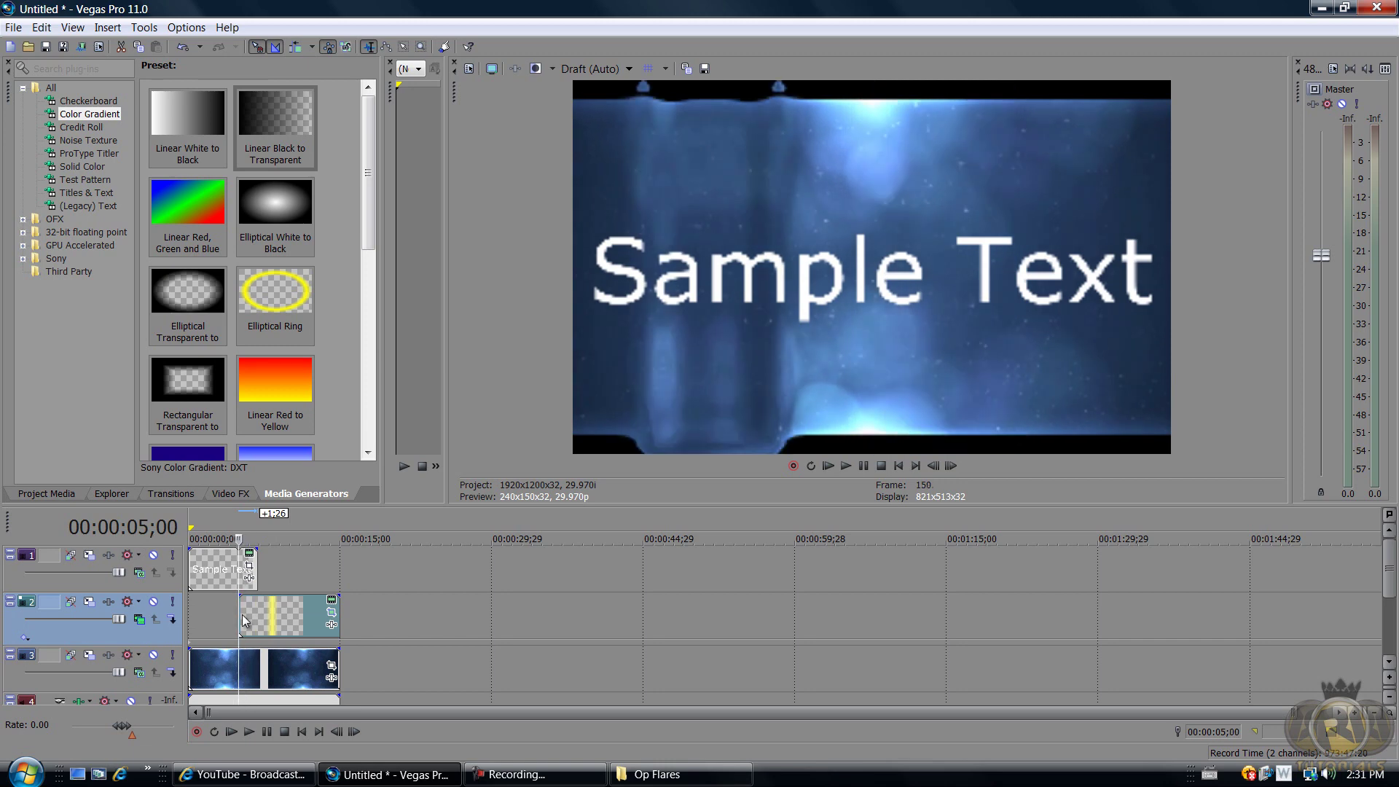
pyautogui.click(248, 615)
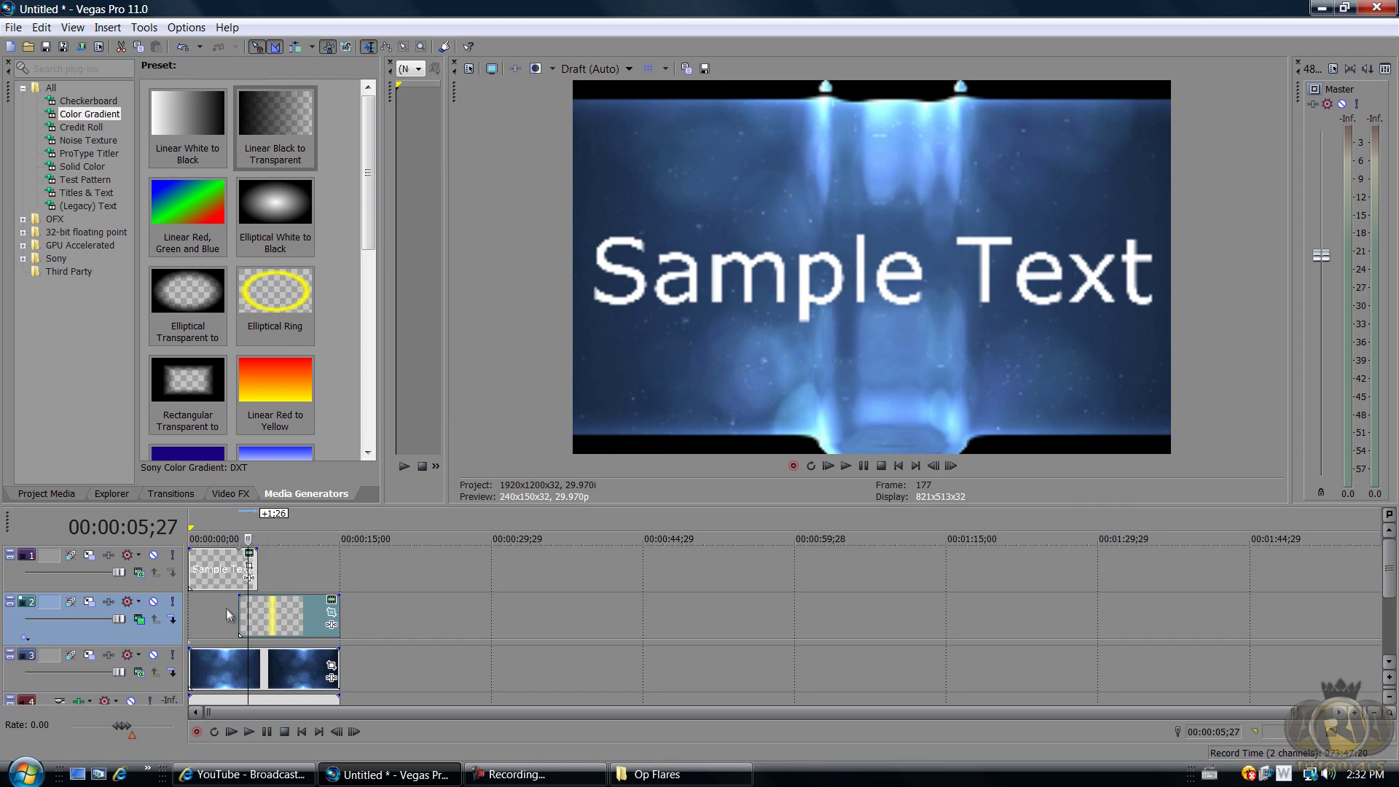
pyautogui.click(166, 583)
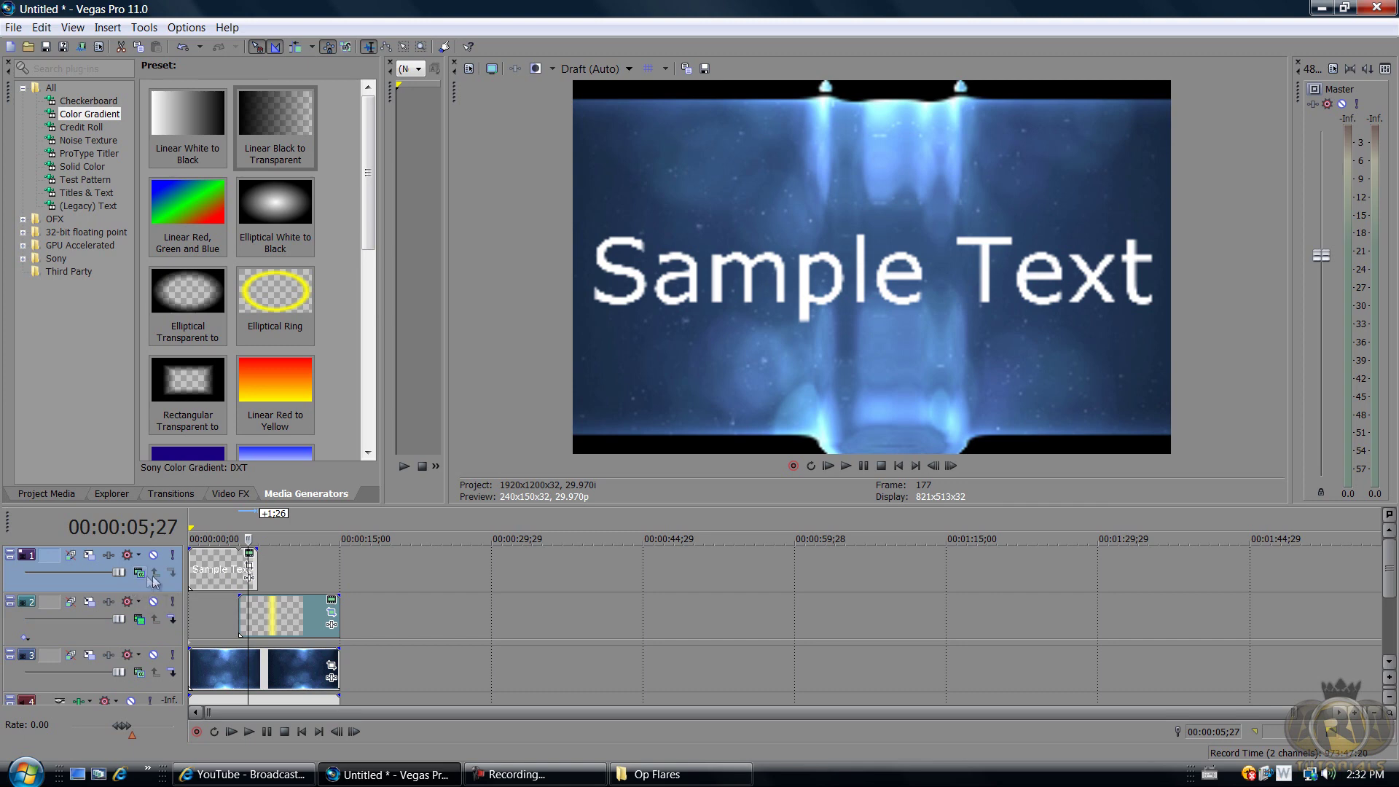
# Step: Drag the Sample Text track below the gradient track so the yellow line sits above
pyautogui.moveTo(165, 583); pyautogui.dragTo(155, 640)
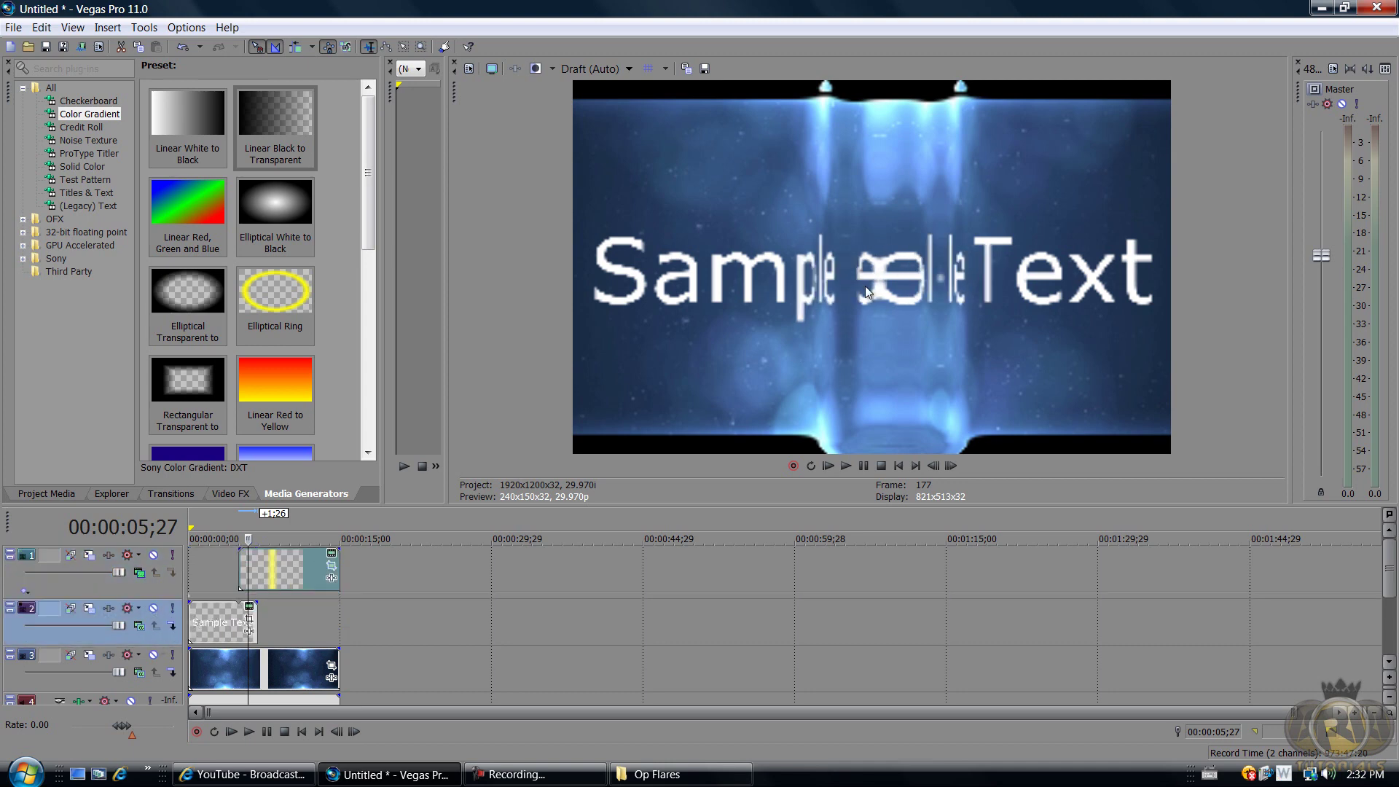
pyautogui.click(243, 594)
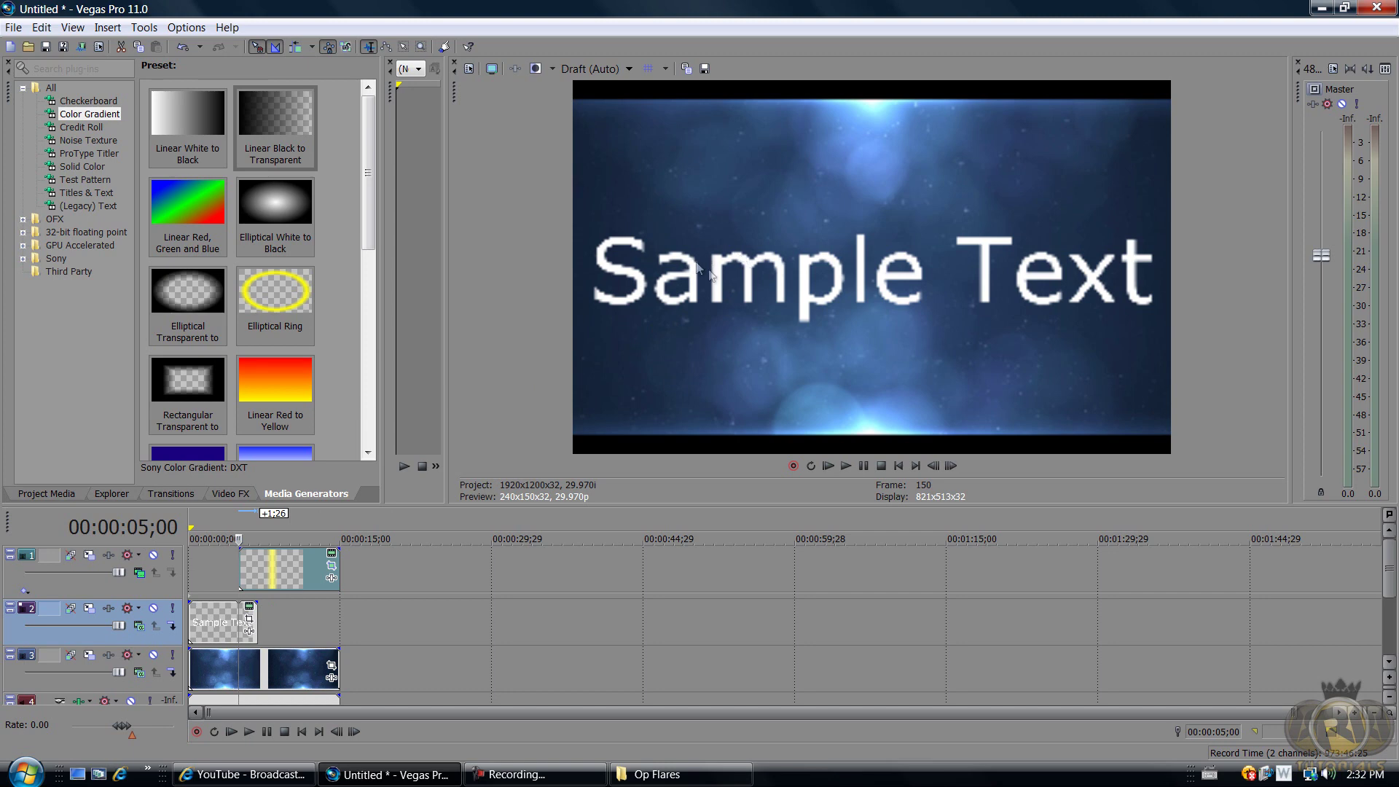
pyautogui.click(157, 494)
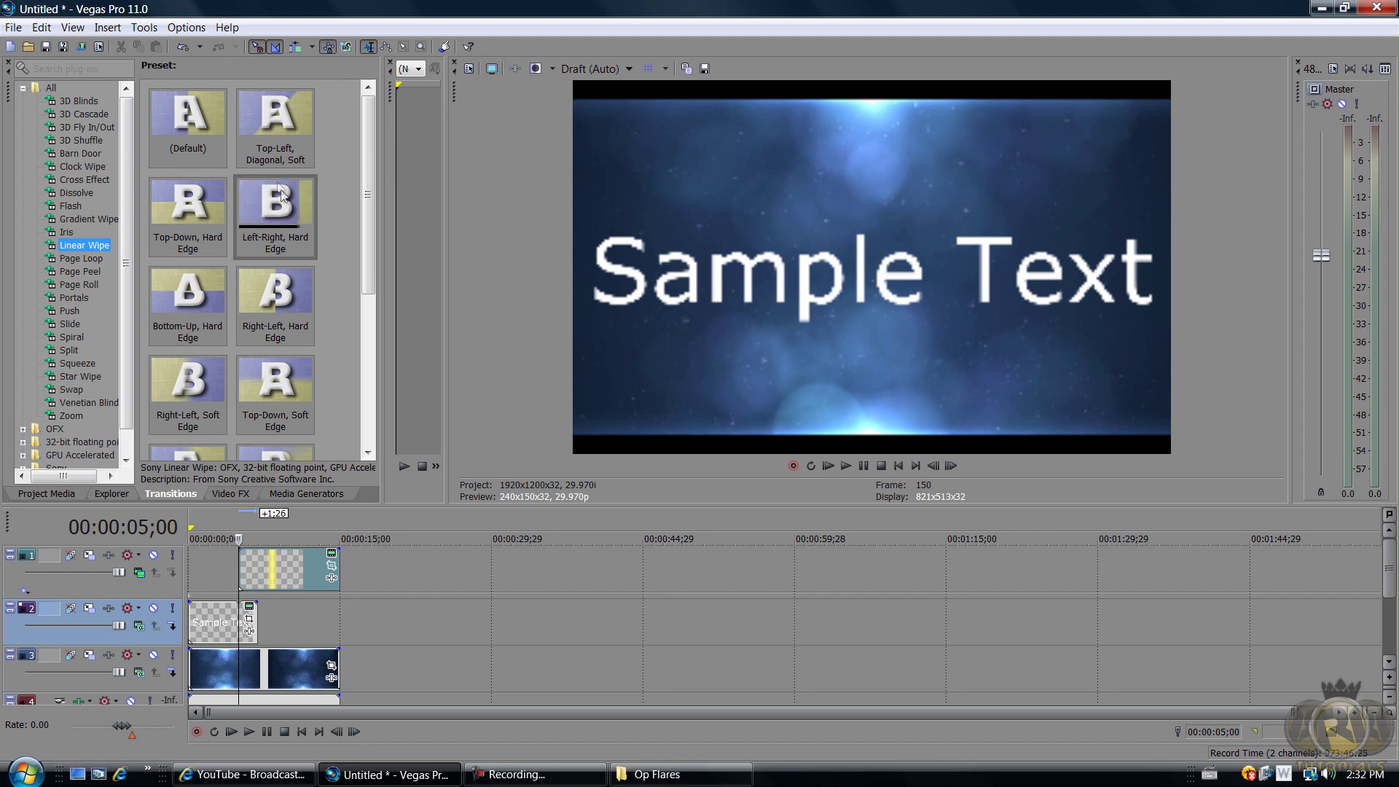
# Step: Put a Linear Wipe 'Left-Right, Hard Edge' on the text clip's end with feather 0.389
pyautogui.moveTo(281, 193); pyautogui.dragTo(260, 623)
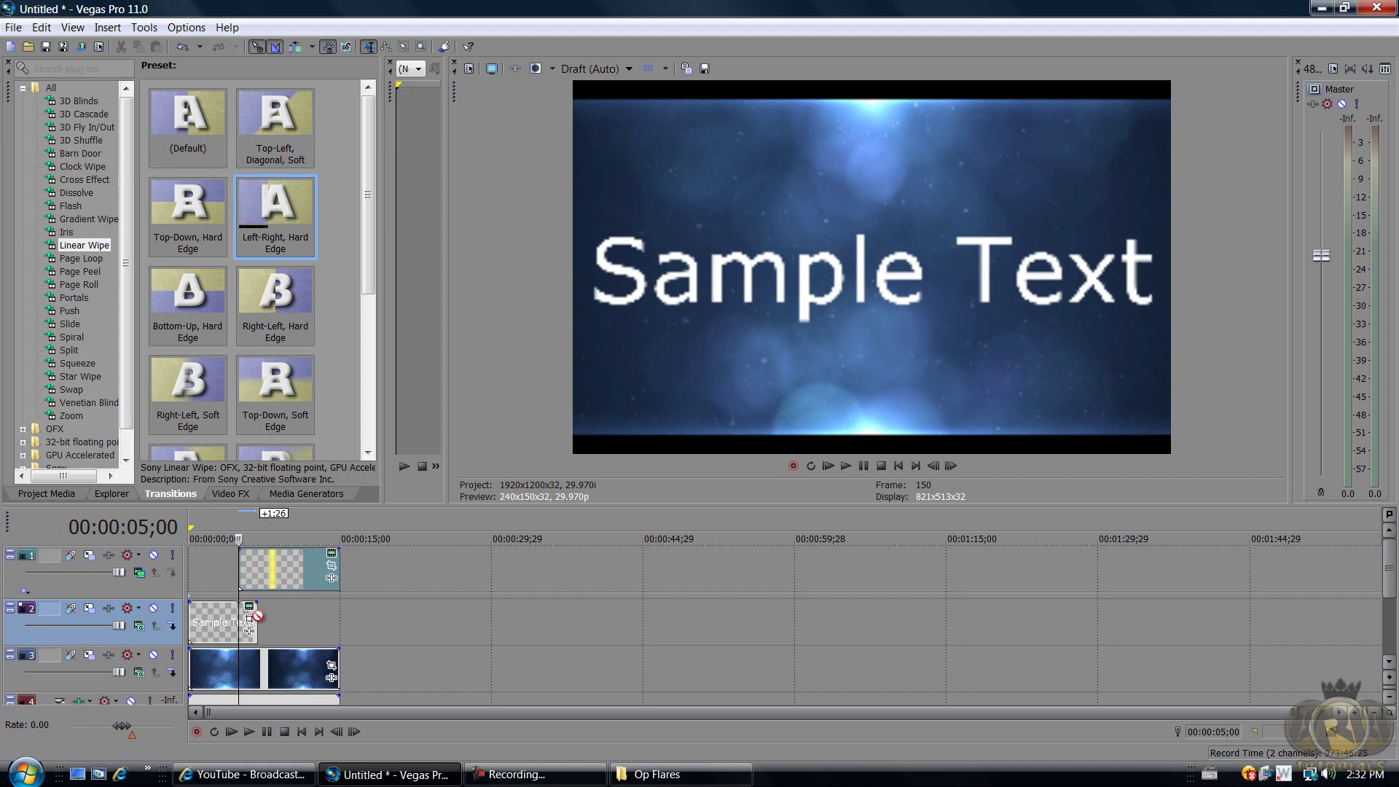
pyautogui.moveTo(260, 622); pyautogui.dragTo(260, 622)
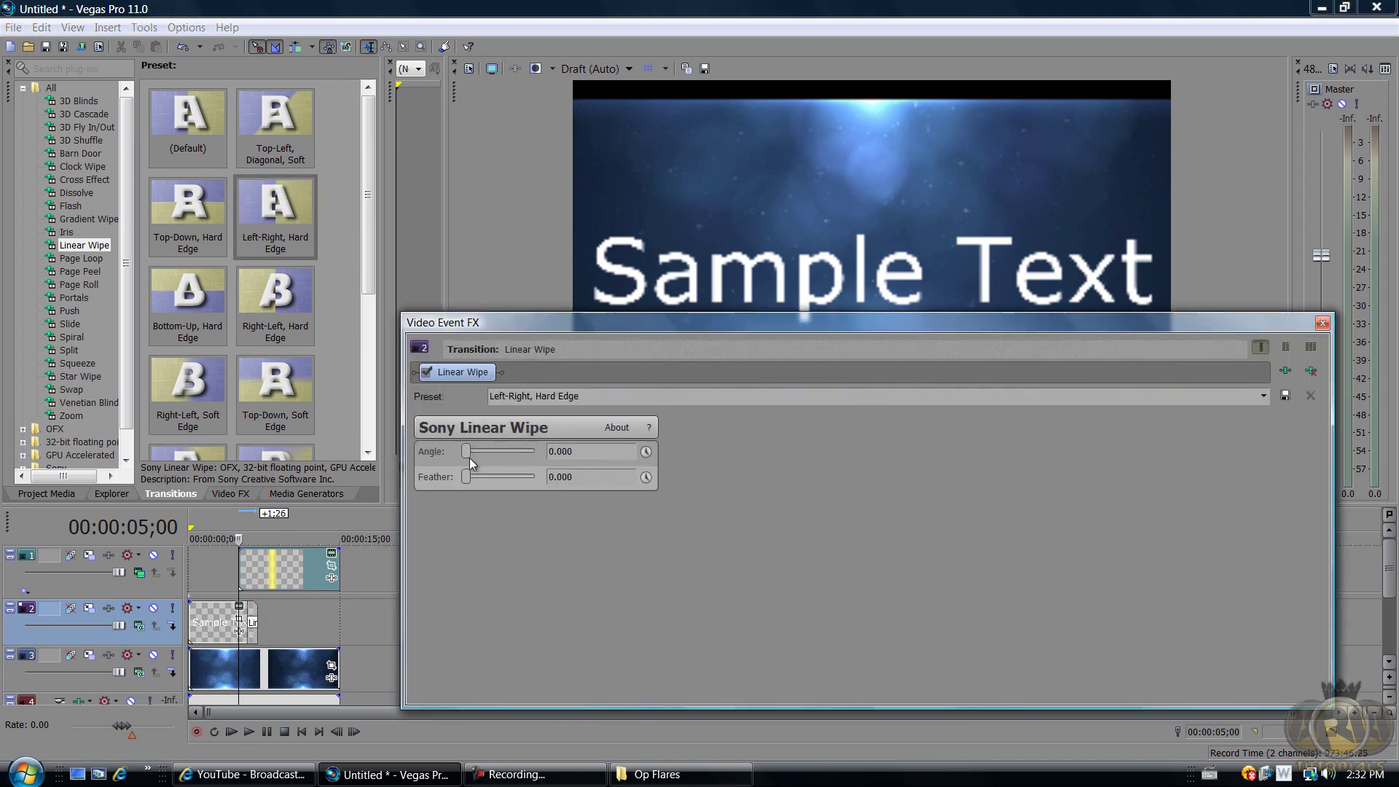
pyautogui.moveTo(487, 323); pyautogui.dragTo(559, 422)
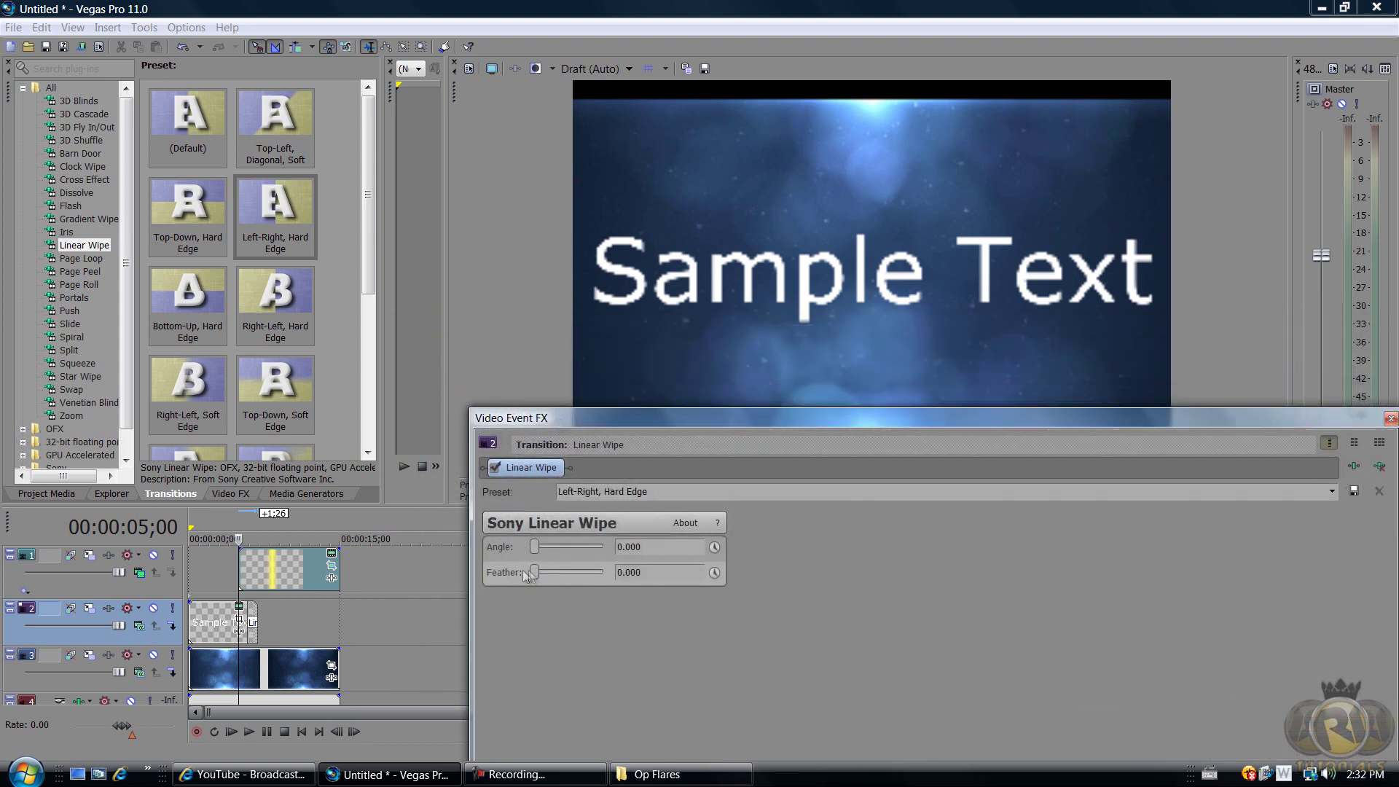
pyautogui.moveTo(535, 573); pyautogui.dragTo(563, 579)
pyautogui.click(1390, 420)
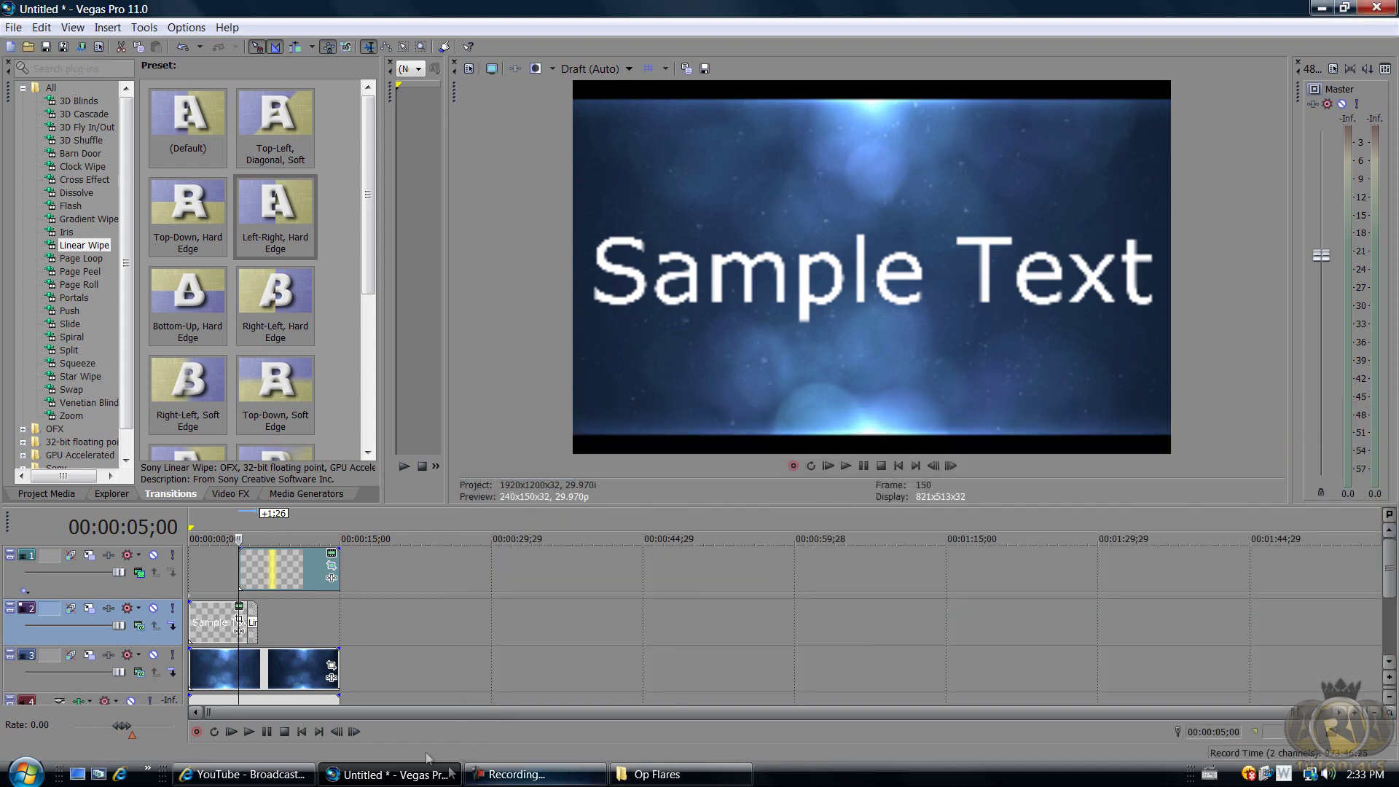
# Step: Locate where the text wipe starts and drag its transition edge back toward 00:00:05;00
pyautogui.scroll(10, 253, 618)
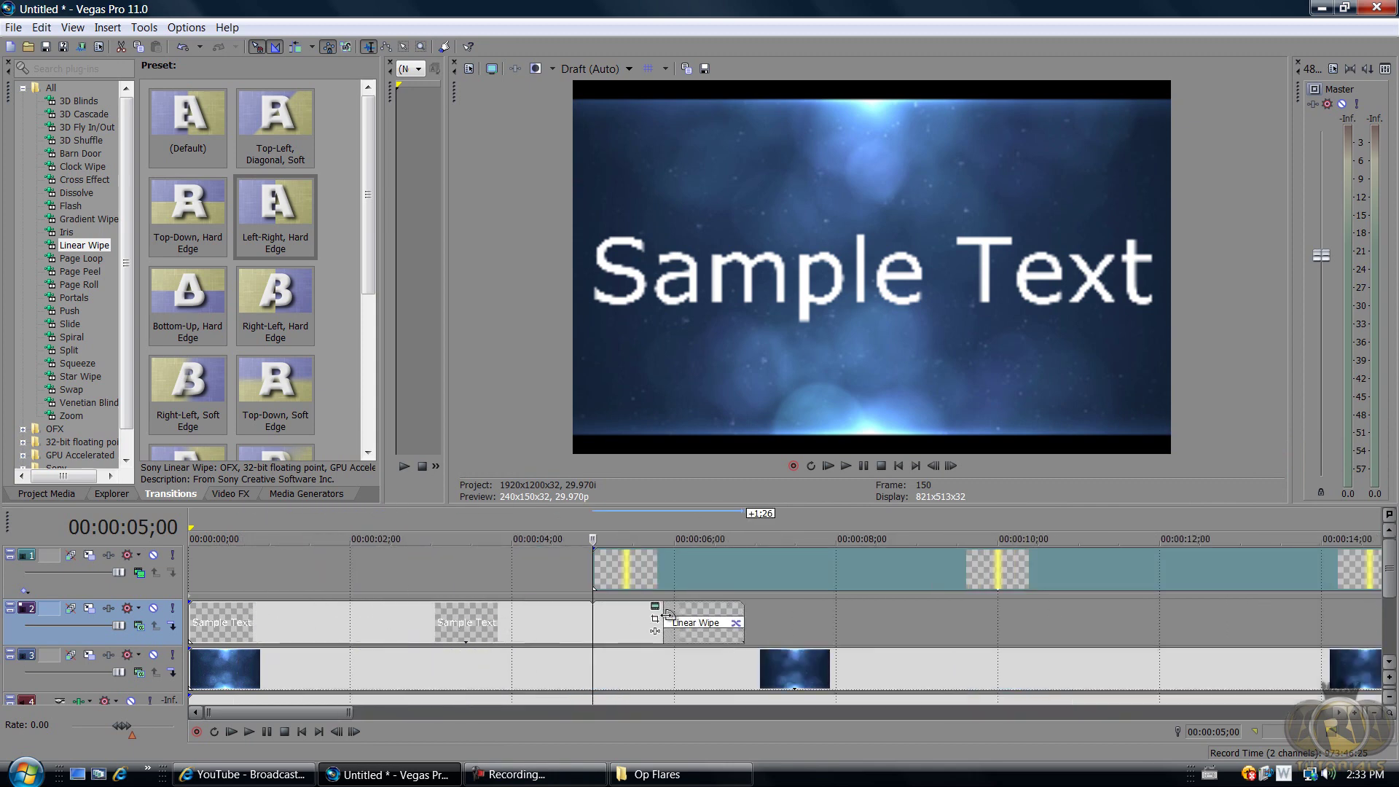
pyautogui.click(711, 620)
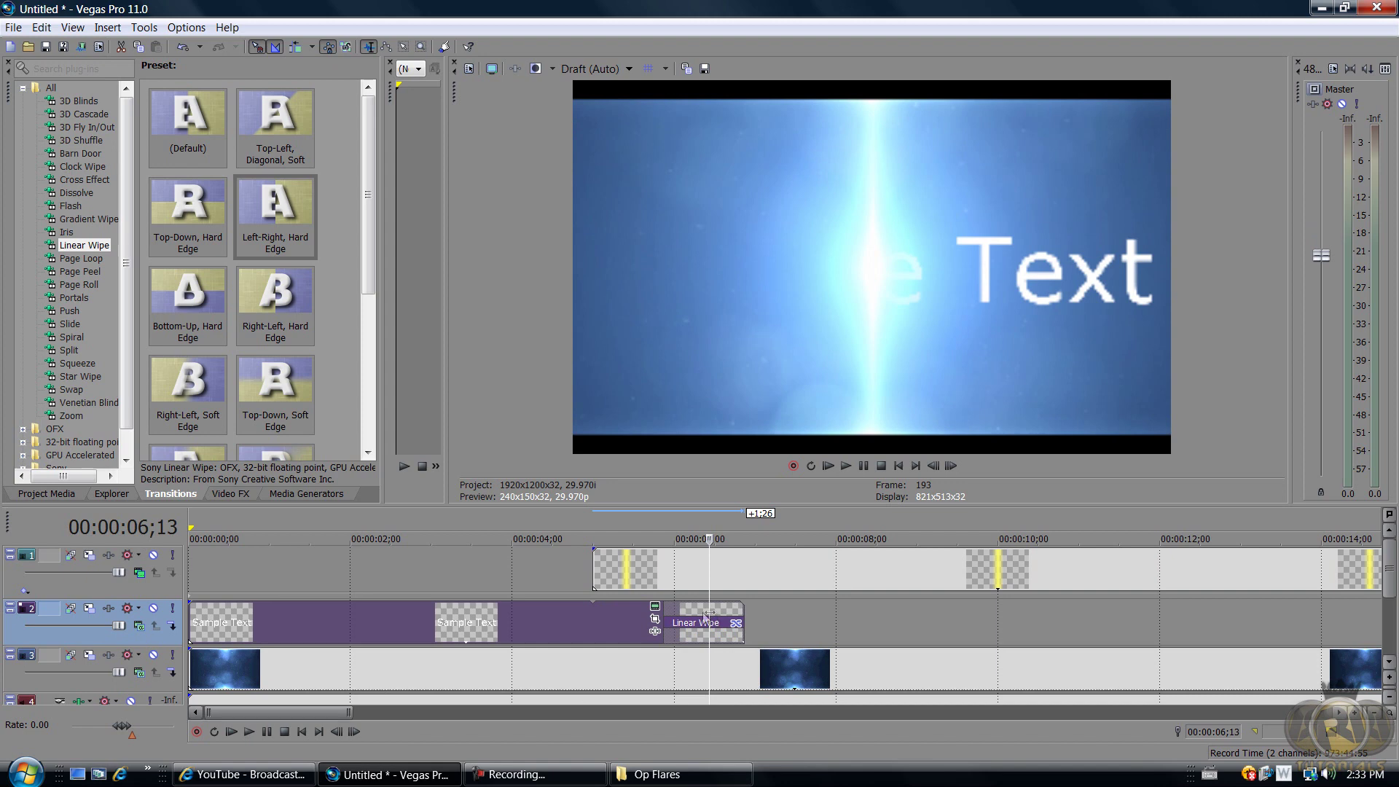
pyautogui.click(683, 619)
pyautogui.click(704, 618)
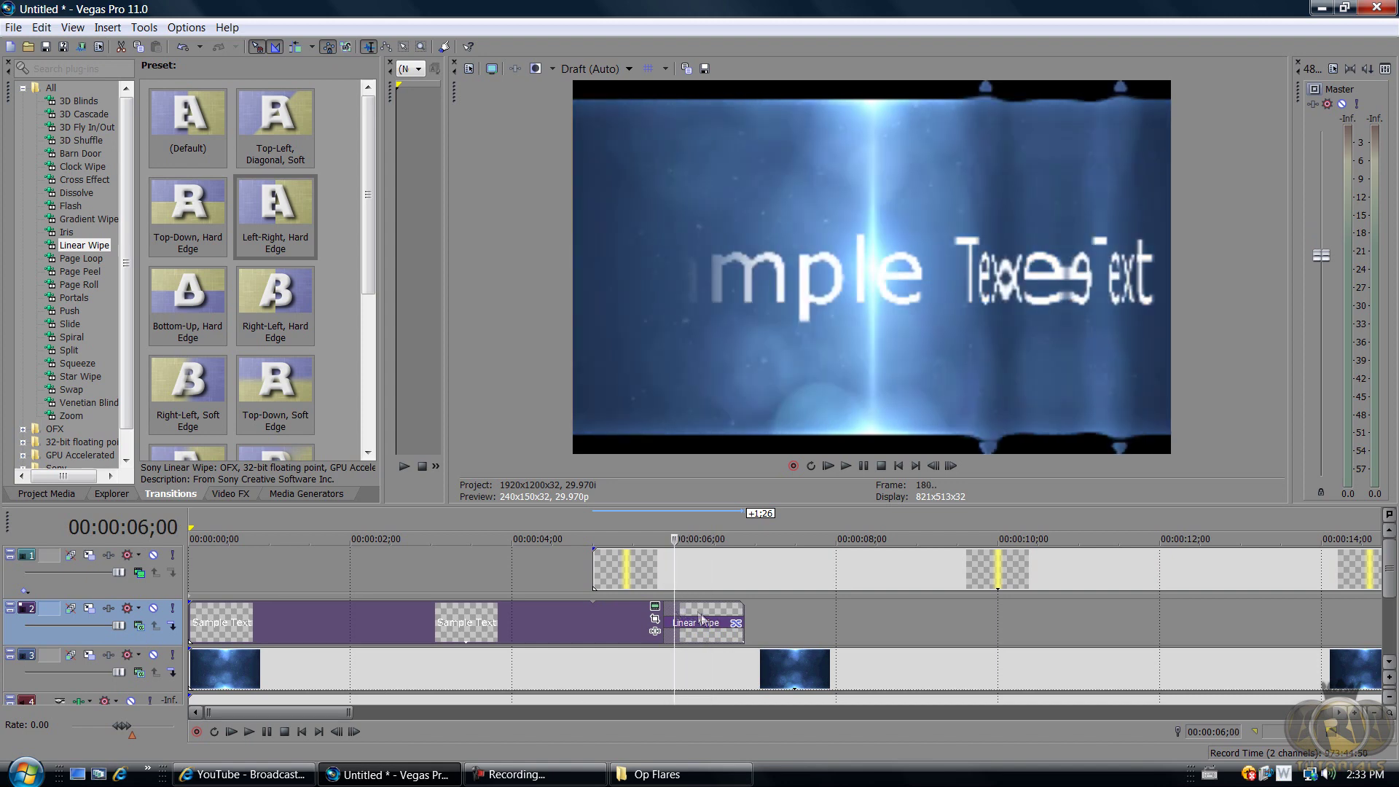
pyautogui.click(587, 597)
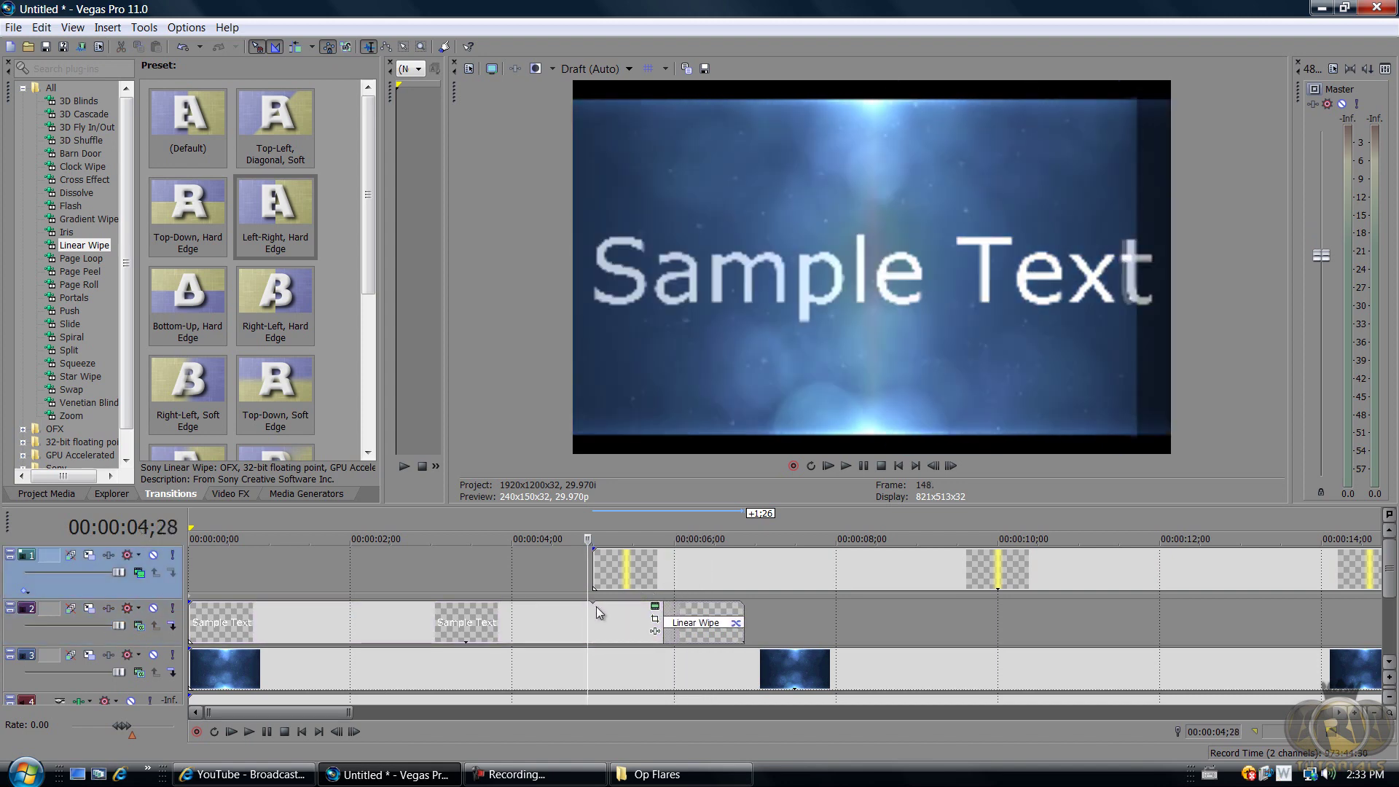
pyautogui.click(607, 607)
pyautogui.click(615, 609)
pyautogui.click(628, 610)
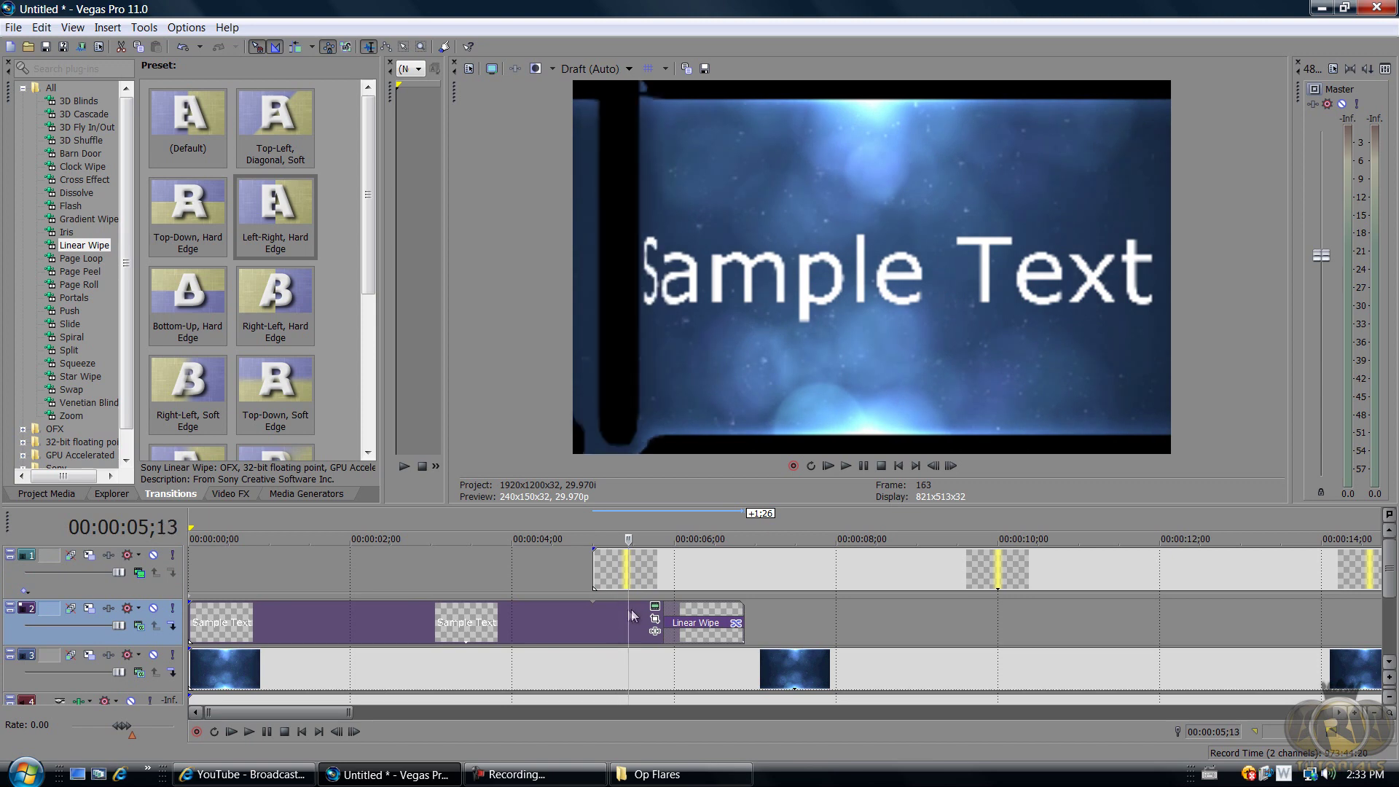
pyautogui.click(644, 612)
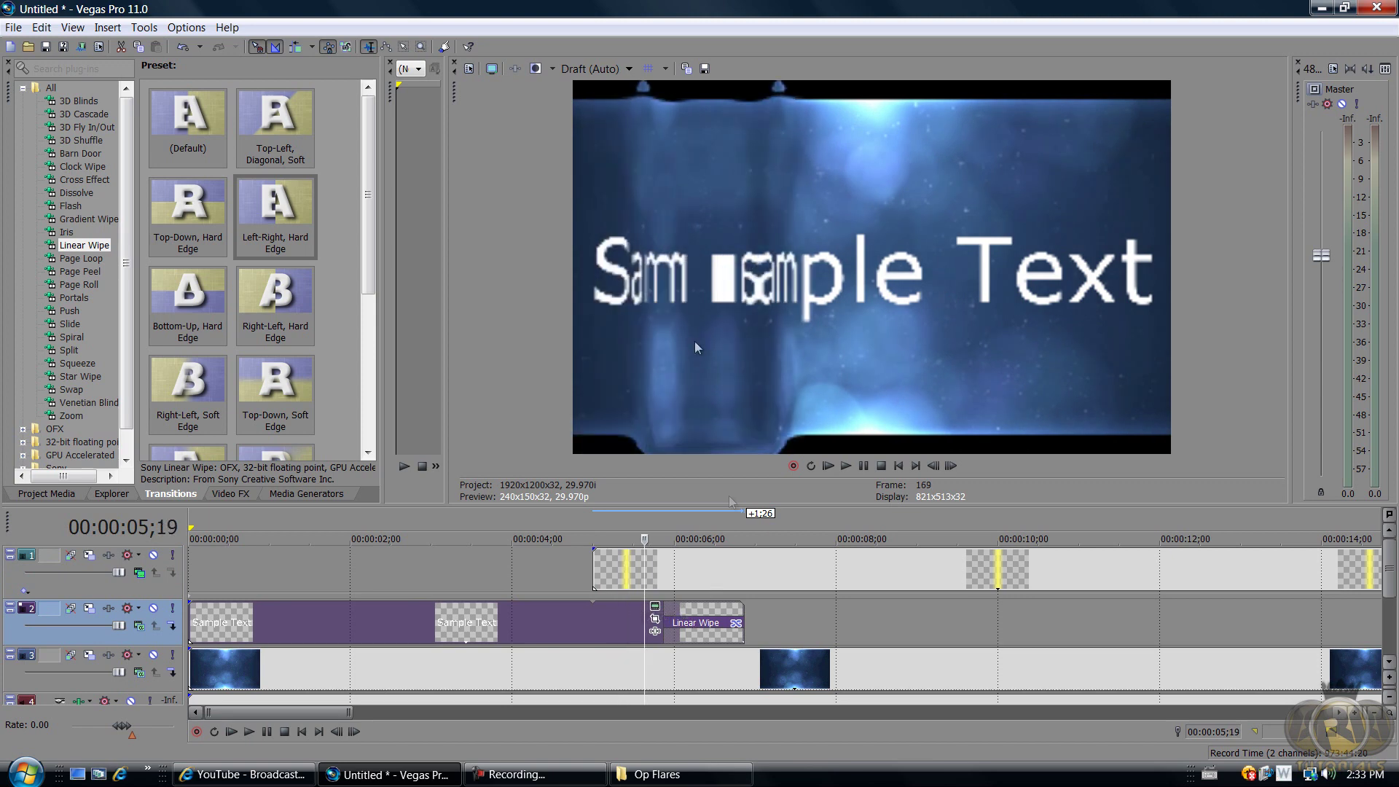
pyautogui.click(600, 615)
pyautogui.click(590, 618)
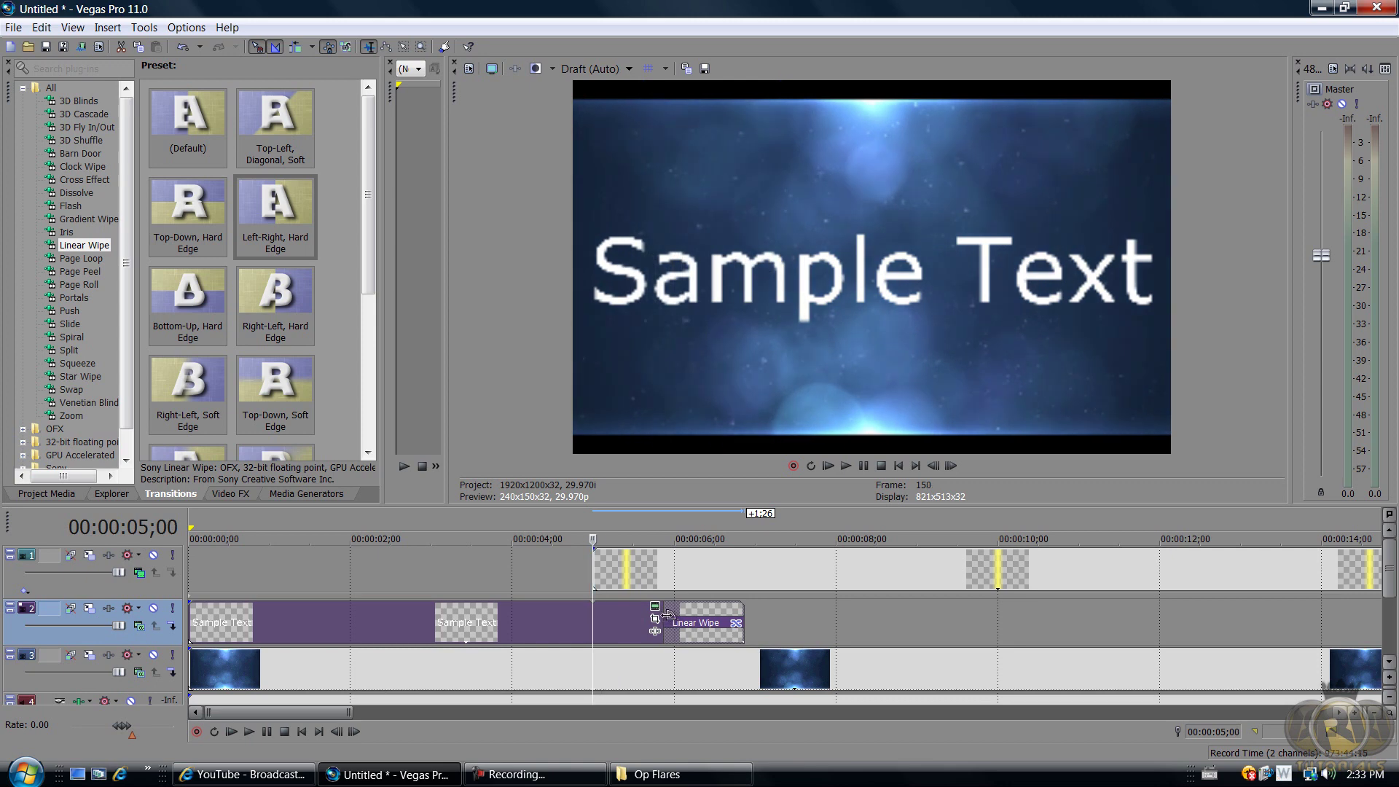
pyautogui.moveTo(665, 606); pyautogui.dragTo(578, 623)
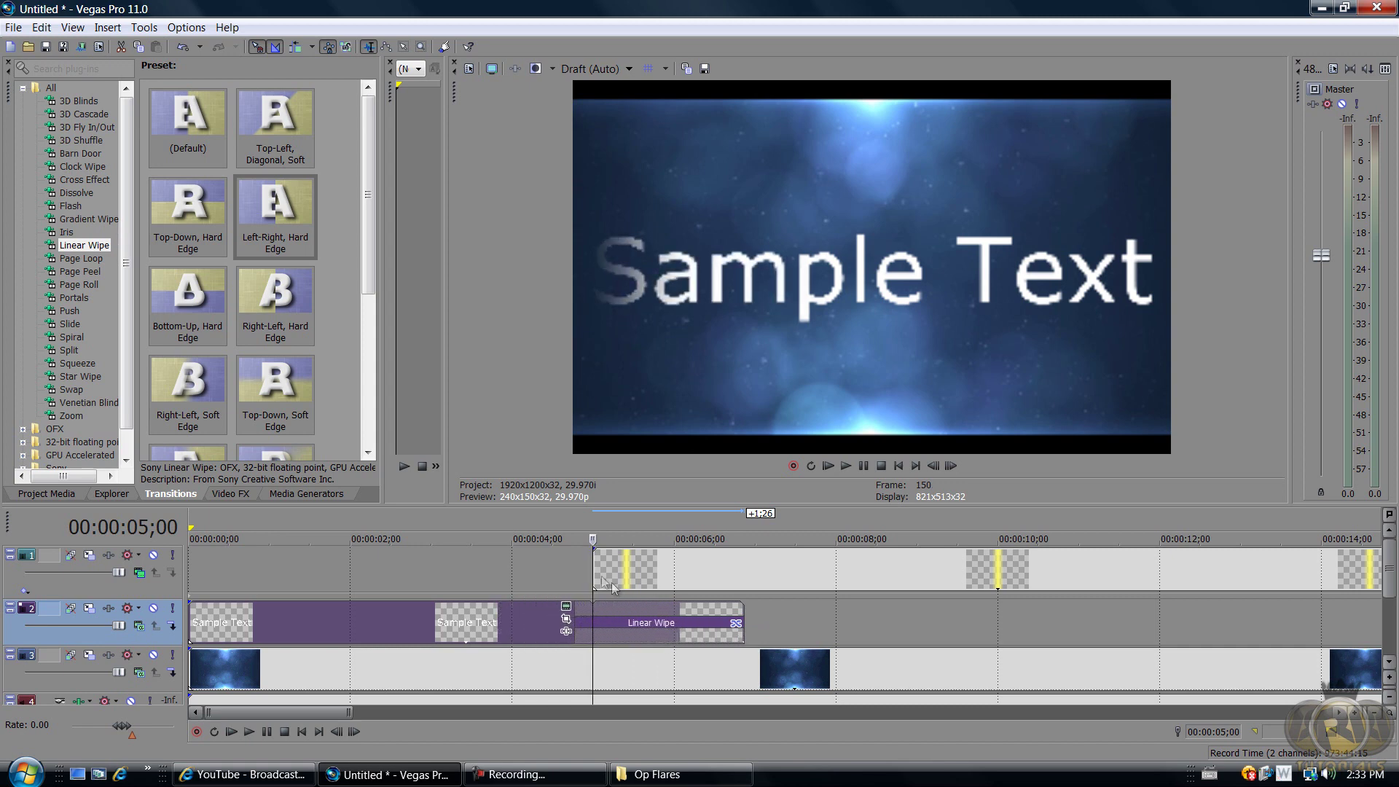
# Step: Nudge the Sample Text events slightly later, checking the wipe against the yellow line around 5;10–5;19
pyautogui.click(605, 575)
pyautogui.click(625, 575)
pyautogui.click(644, 570)
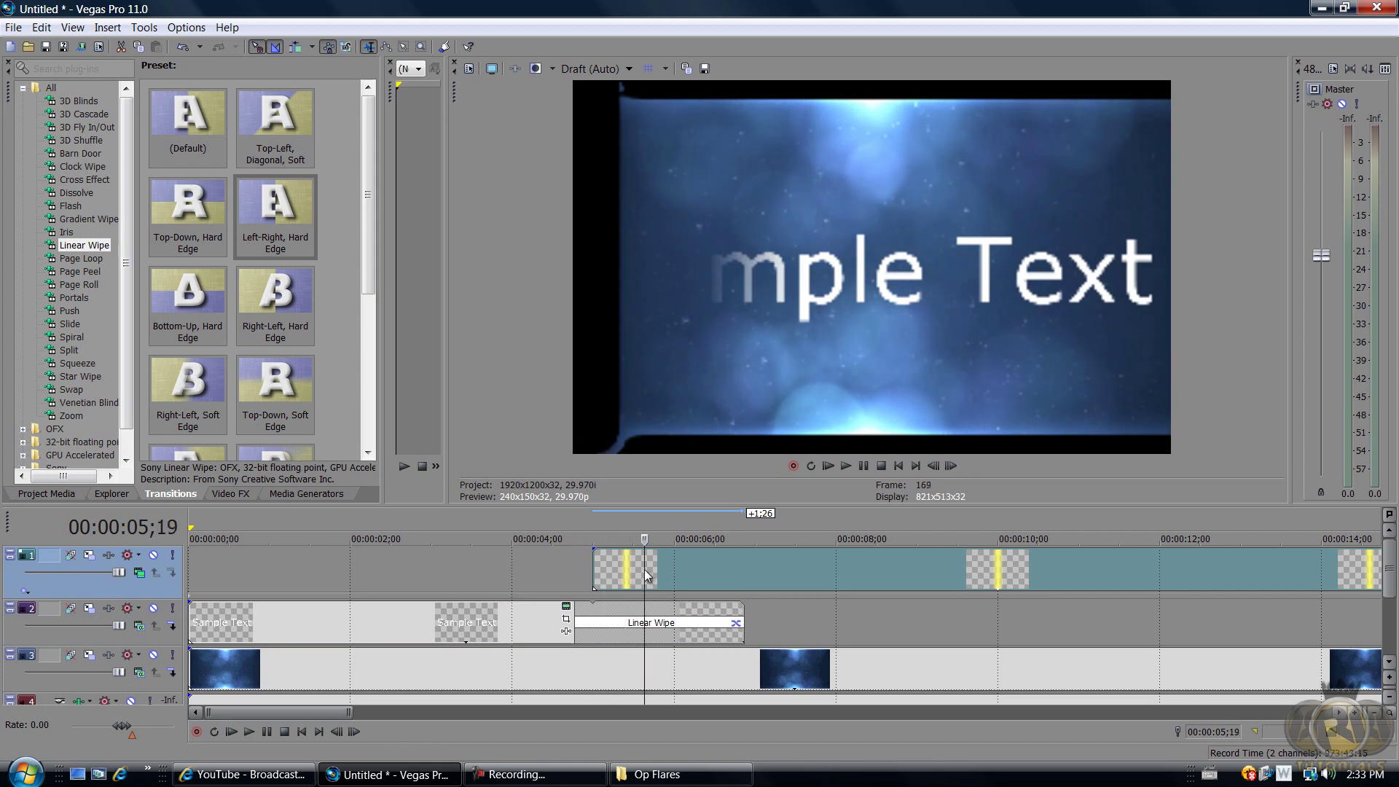
pyautogui.click(595, 619)
pyautogui.moveTo(594, 618)
pyautogui.mouseDown()
pyautogui.moveTo(609, 620)
pyautogui.moveTo(576, 620)
pyautogui.moveTo(592, 619)
pyautogui.mouseUp()
pyautogui.click(621, 572)
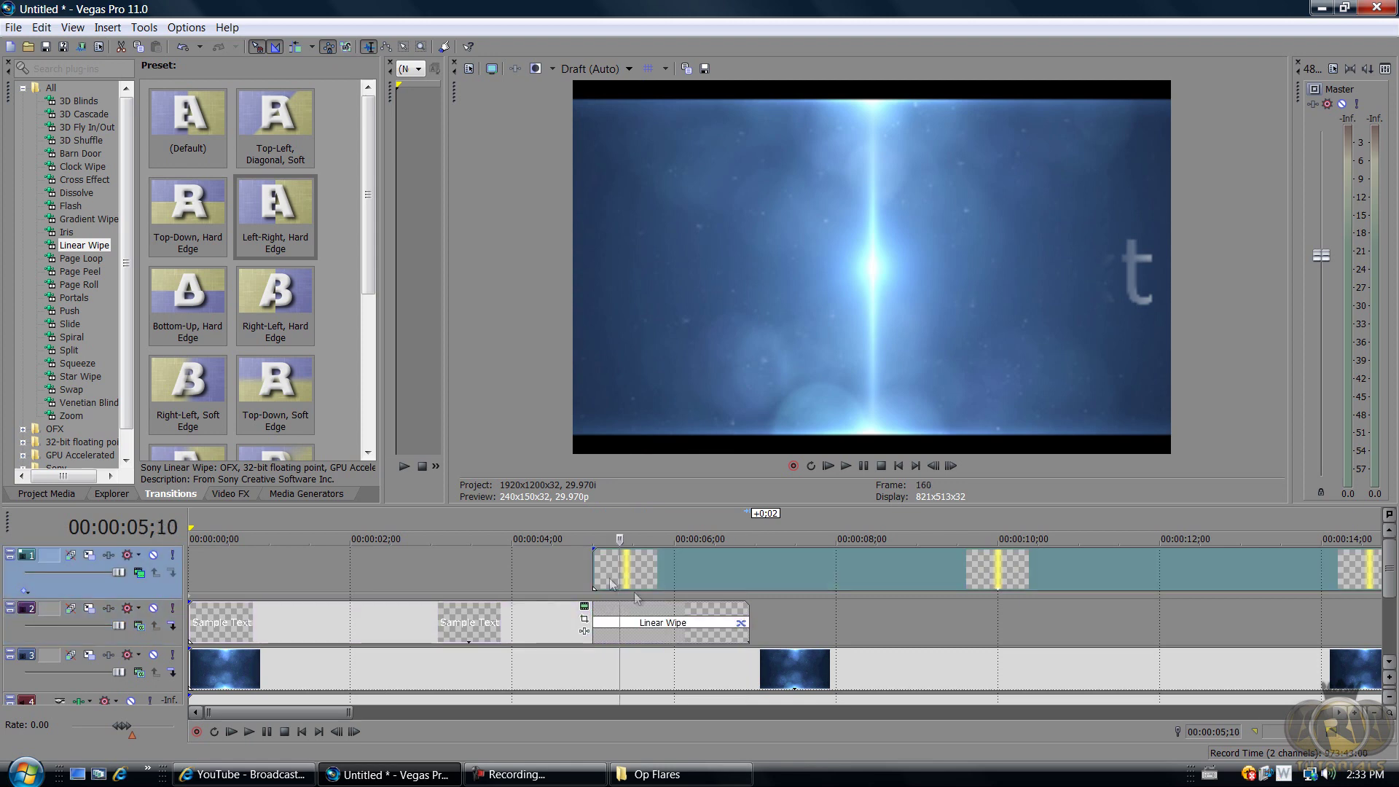
pyautogui.click(614, 576)
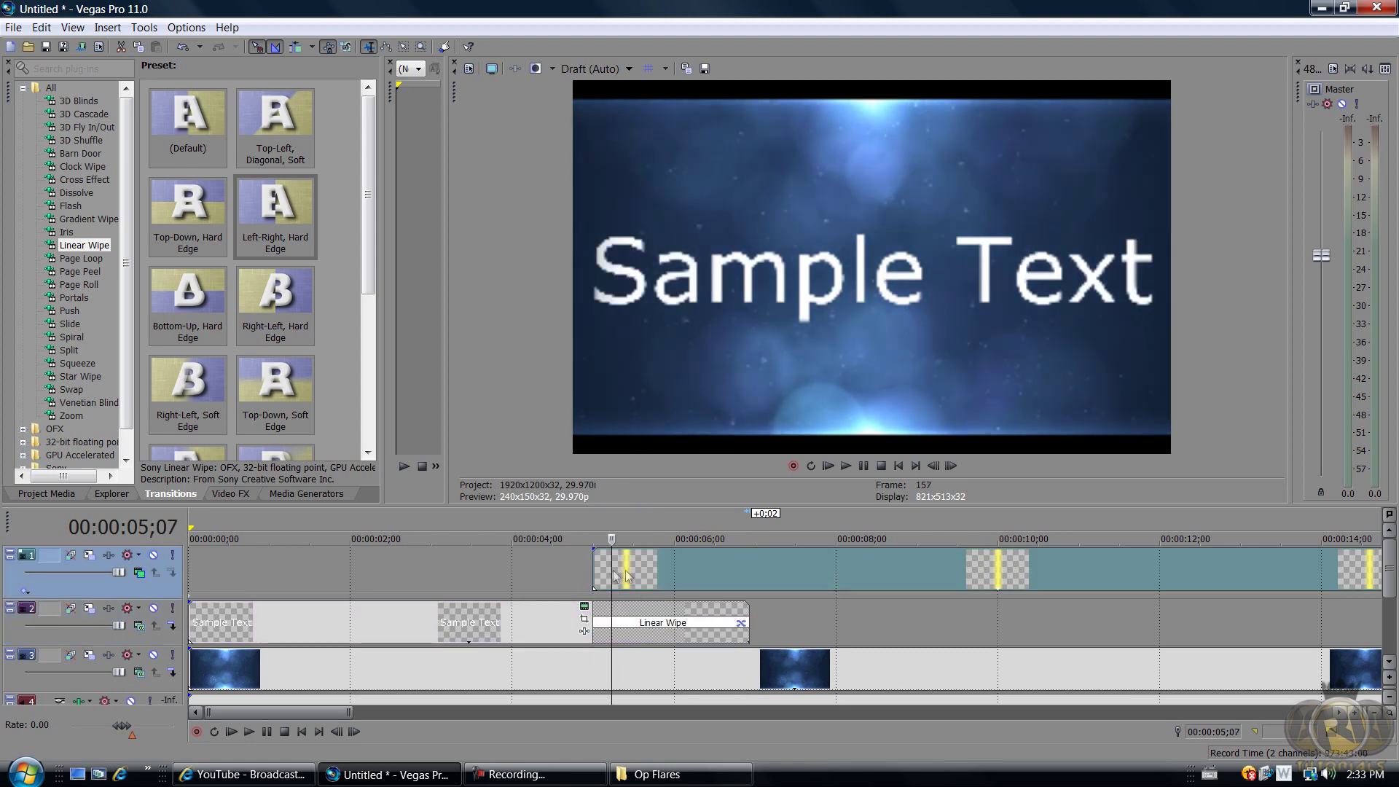
pyautogui.click(669, 576)
pyautogui.click(628, 575)
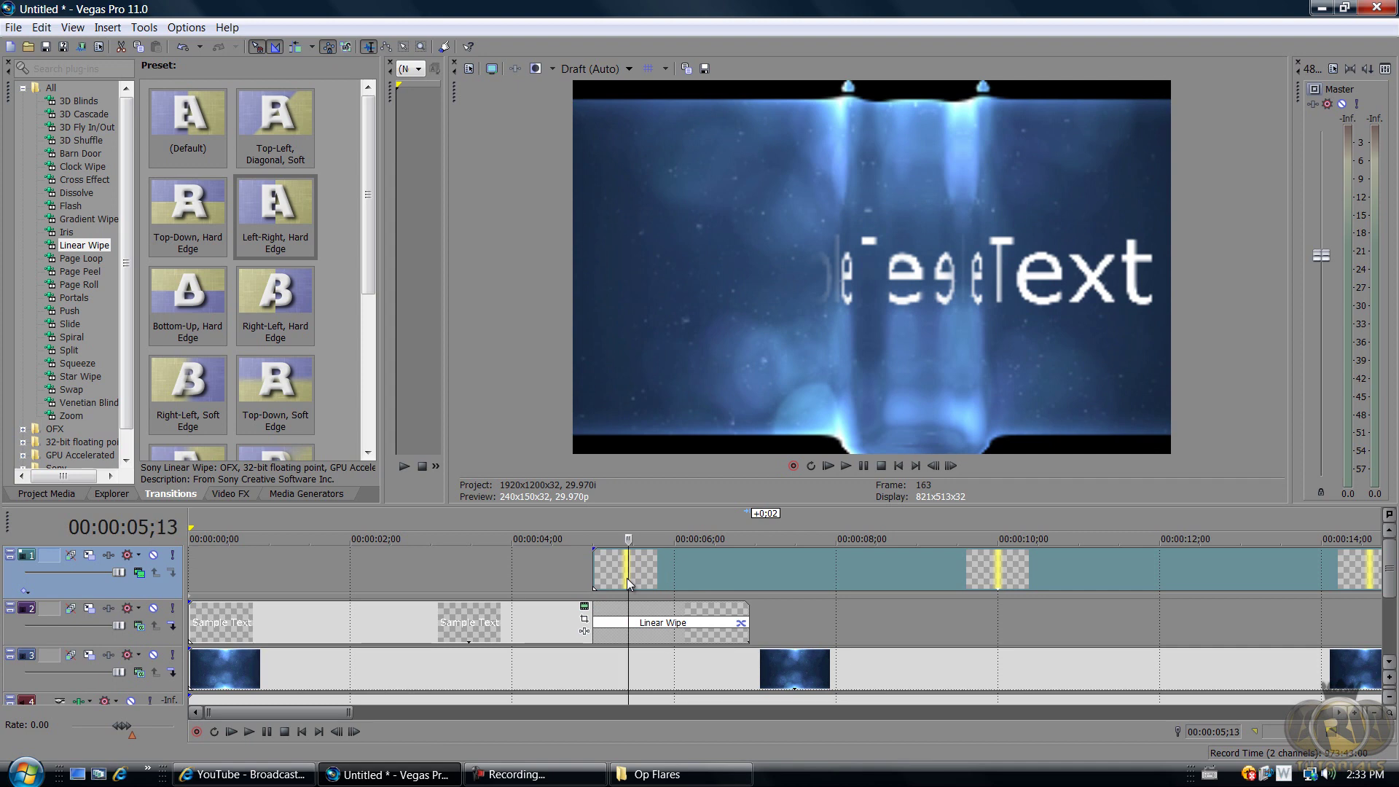
pyautogui.click(599, 578)
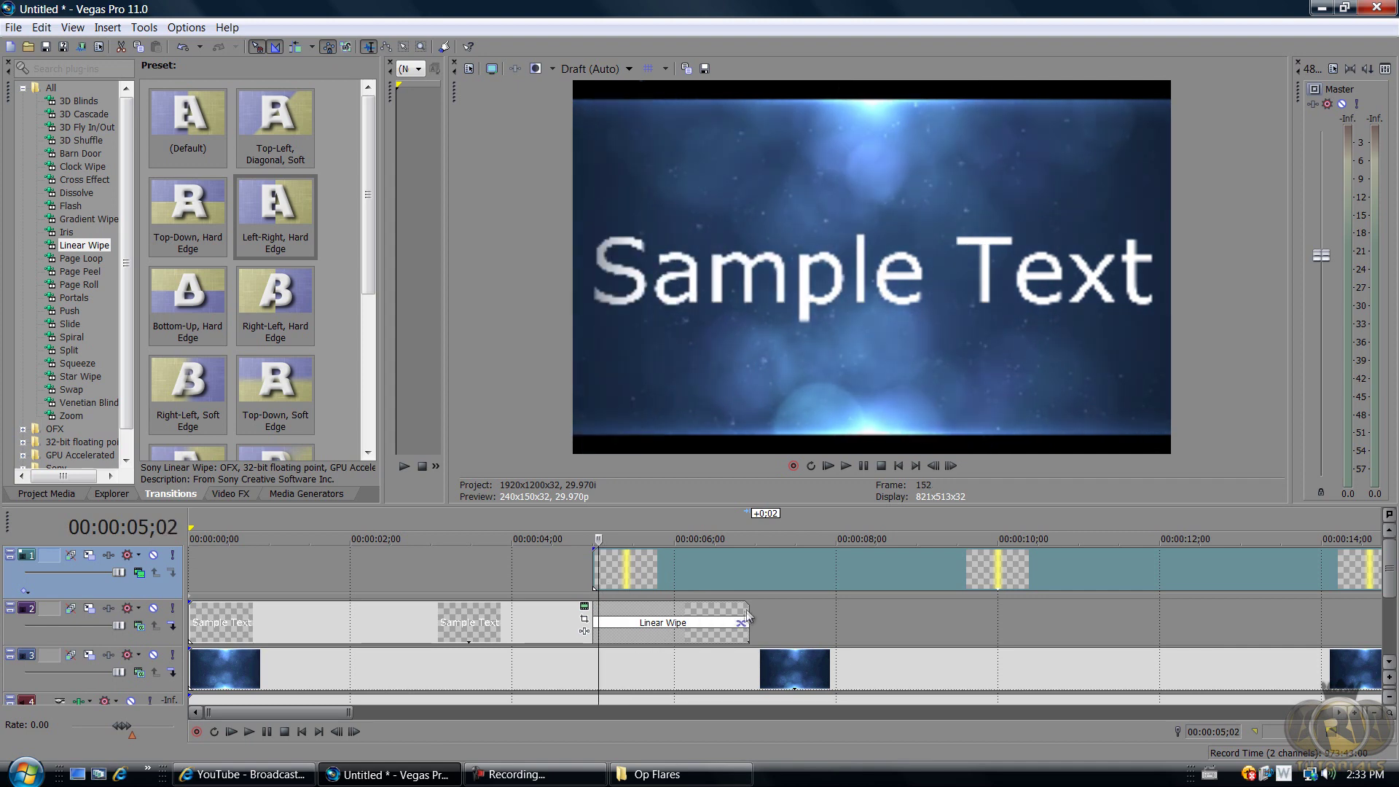
pyautogui.click(592, 574)
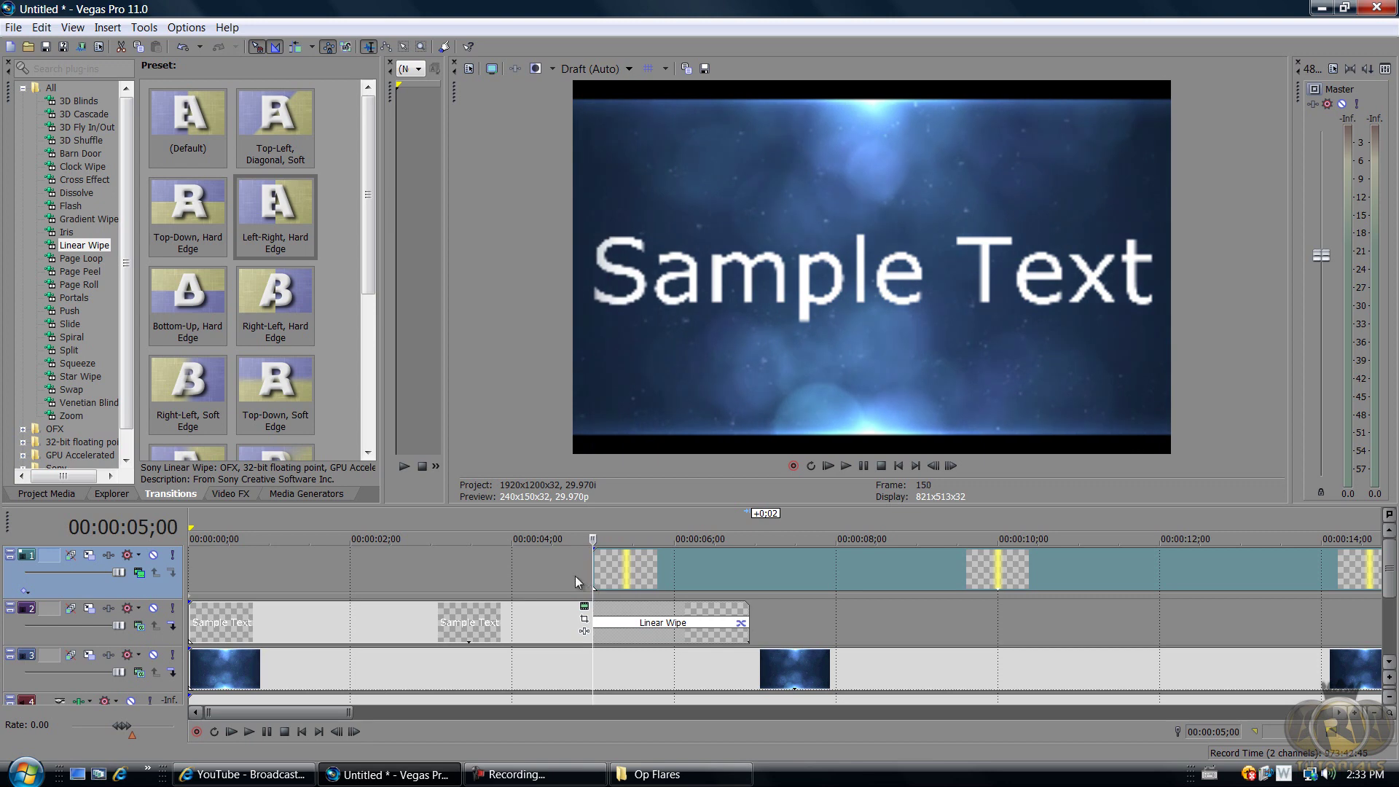
# Step: Trim the Sample Text clip's end left so it finishes near 00:00:06;11
pyautogui.press('space')
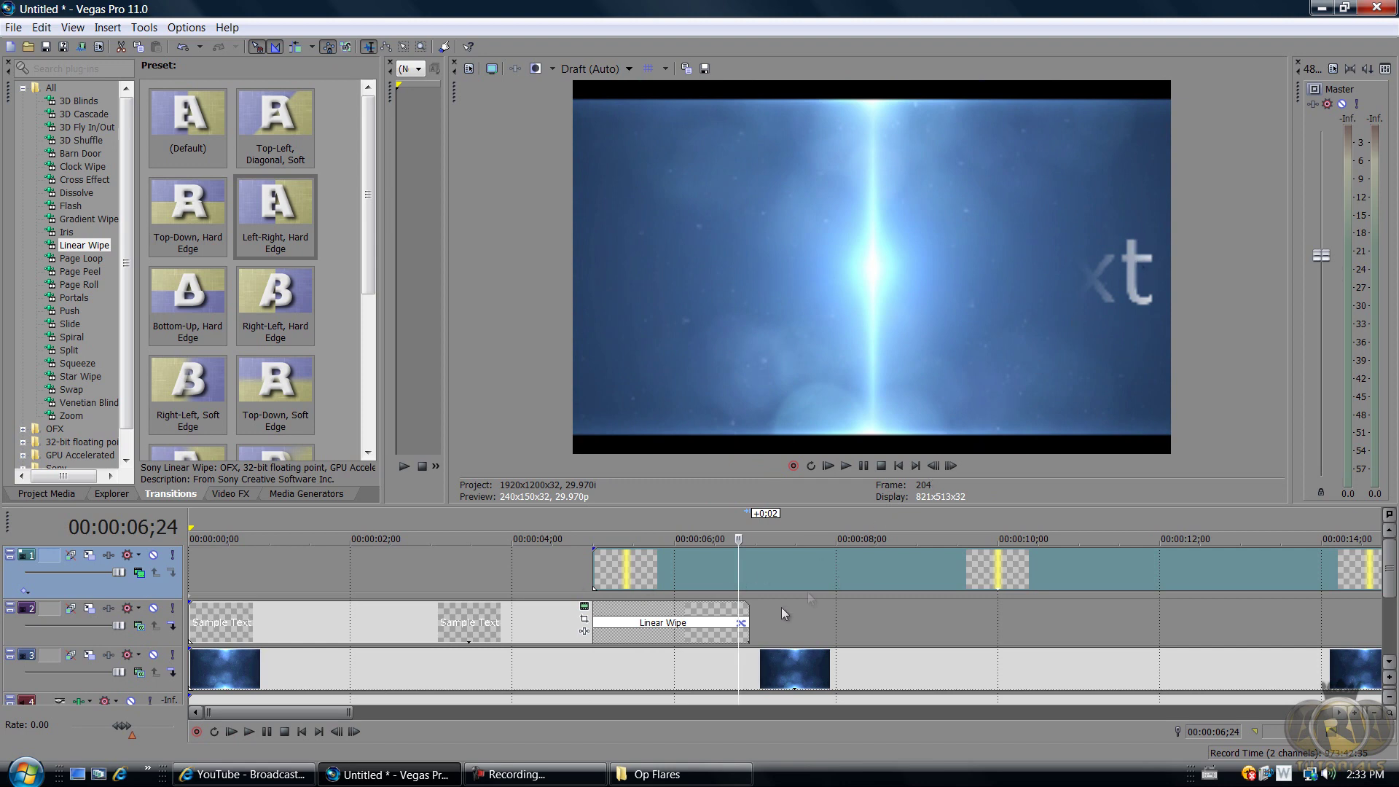
pyautogui.moveTo(747, 610); pyautogui.dragTo(730, 614)
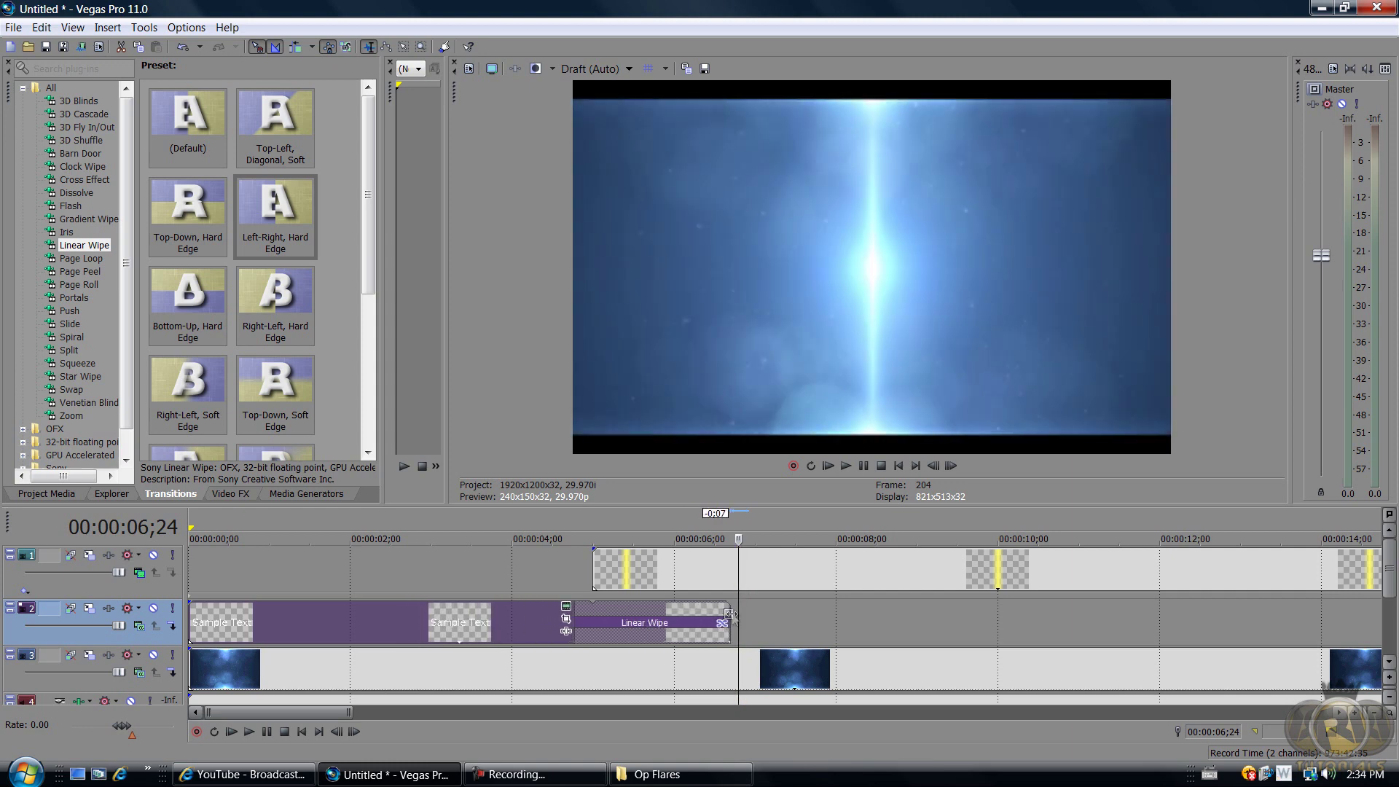
pyautogui.click(719, 616)
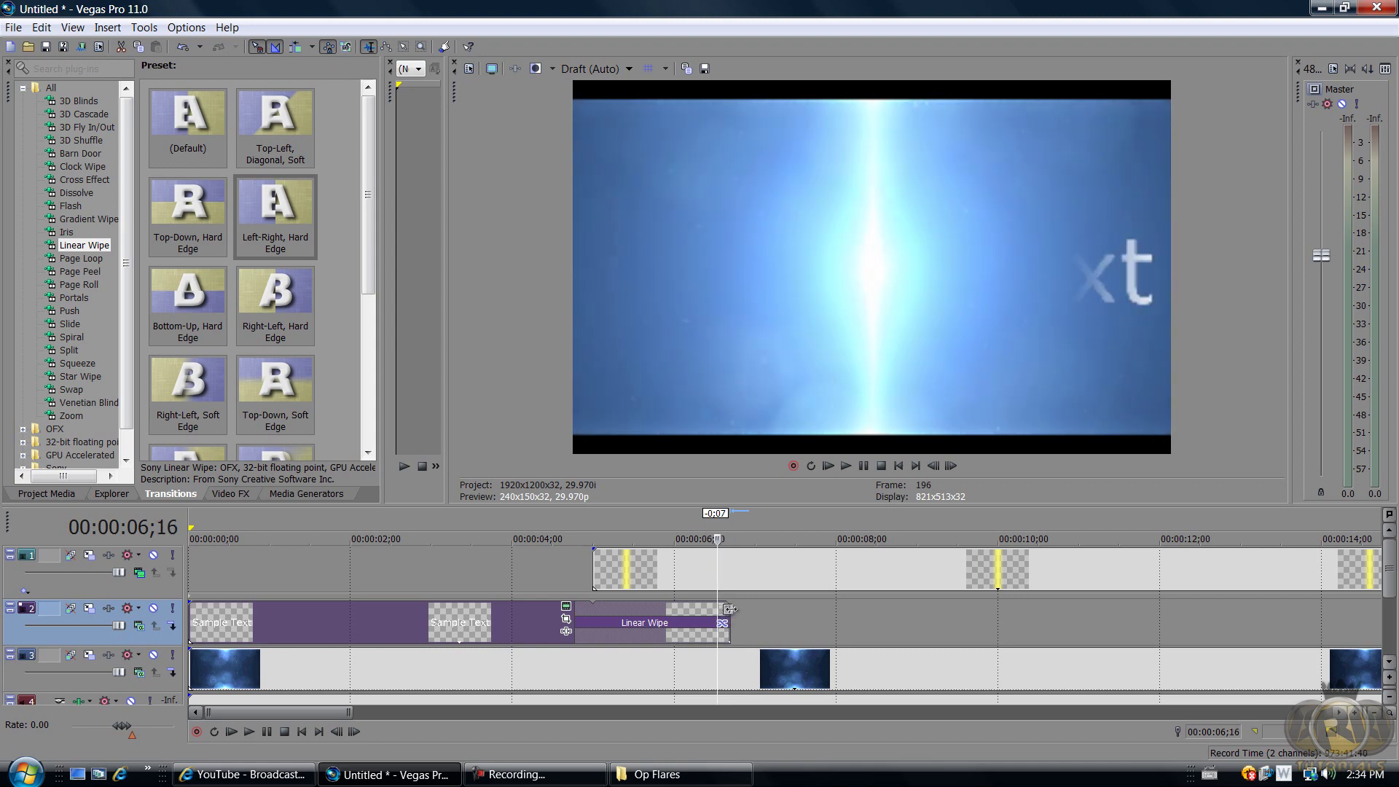
pyautogui.click(731, 614)
pyautogui.moveTo(730, 614); pyautogui.dragTo(717, 612)
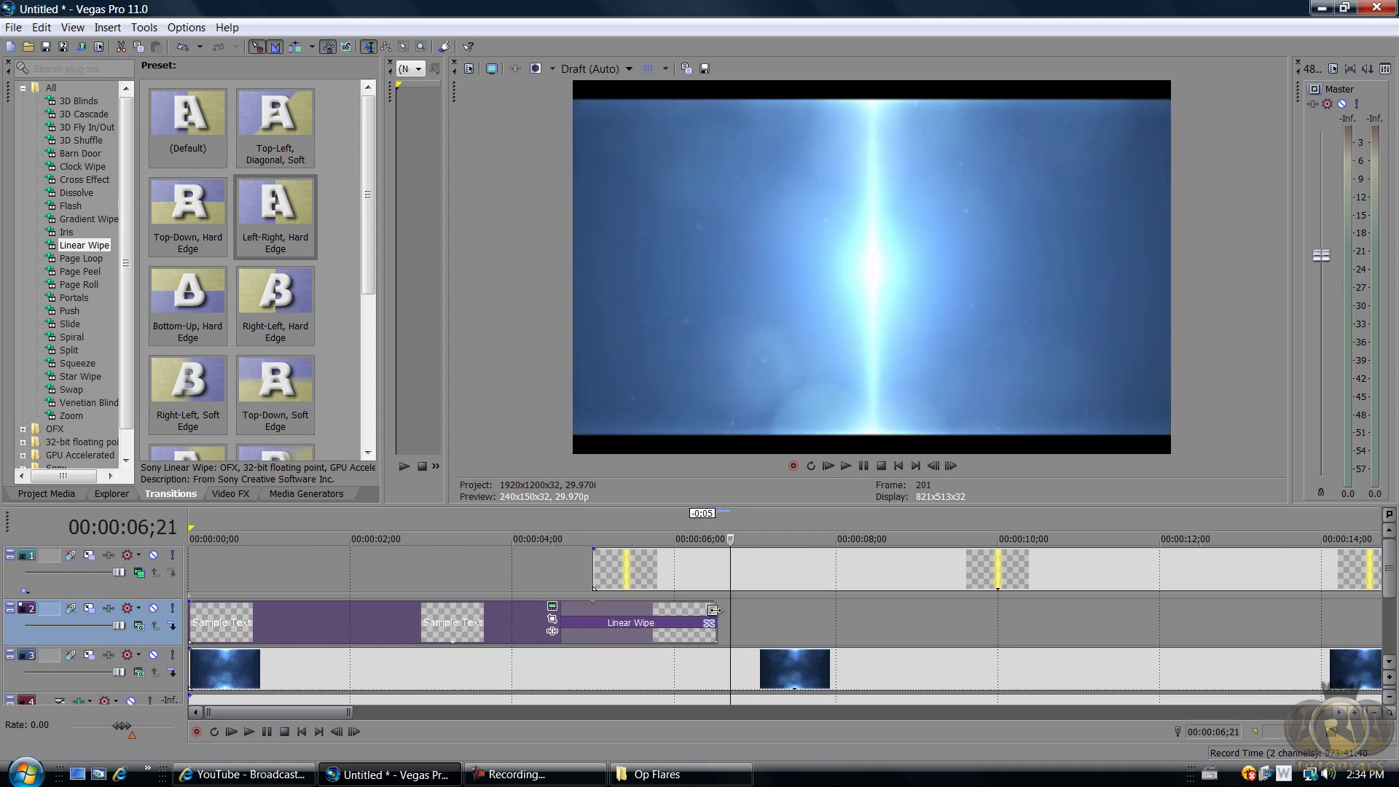
pyautogui.click(718, 616)
pyautogui.click(706, 616)
pyautogui.click(685, 617)
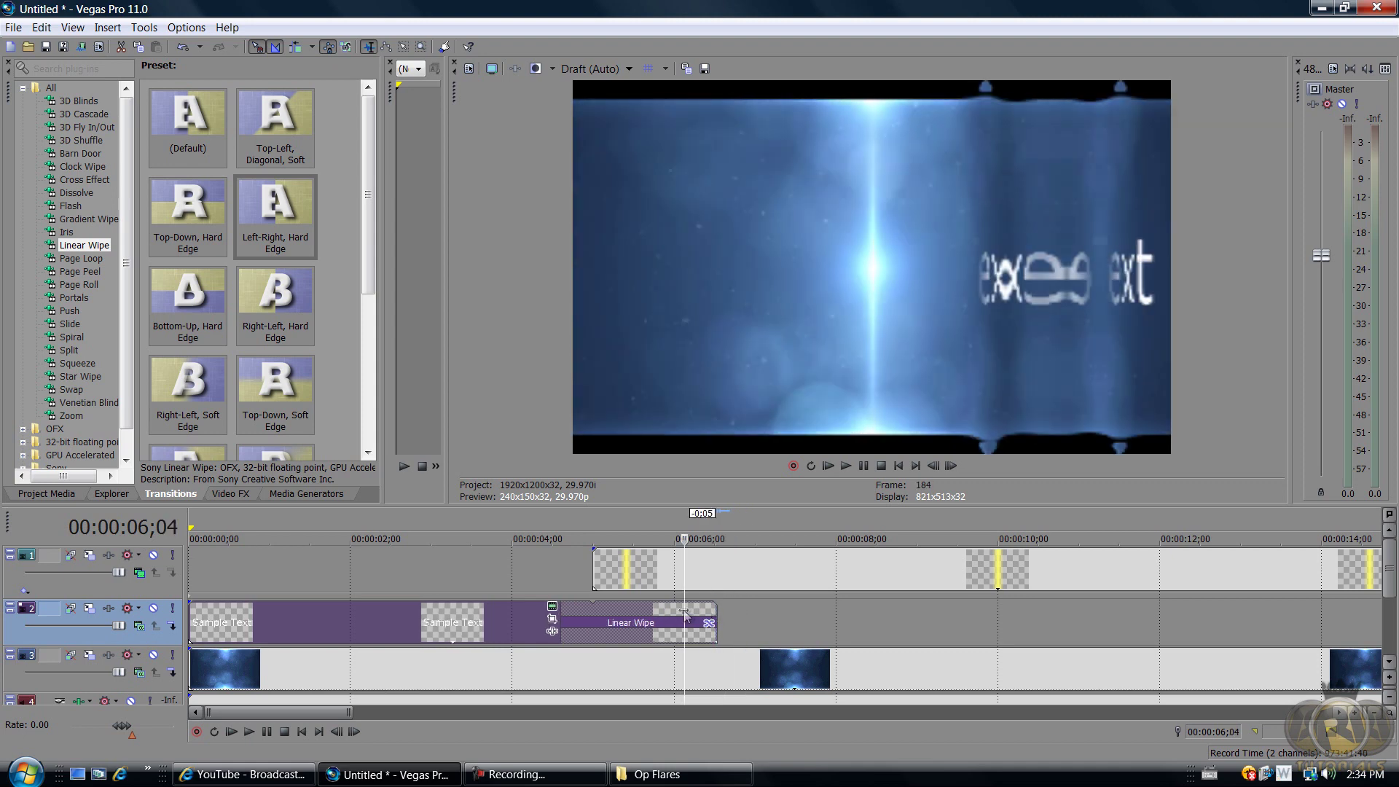
pyautogui.moveTo(717, 614); pyautogui.dragTo(702, 614)
pyautogui.click(703, 615)
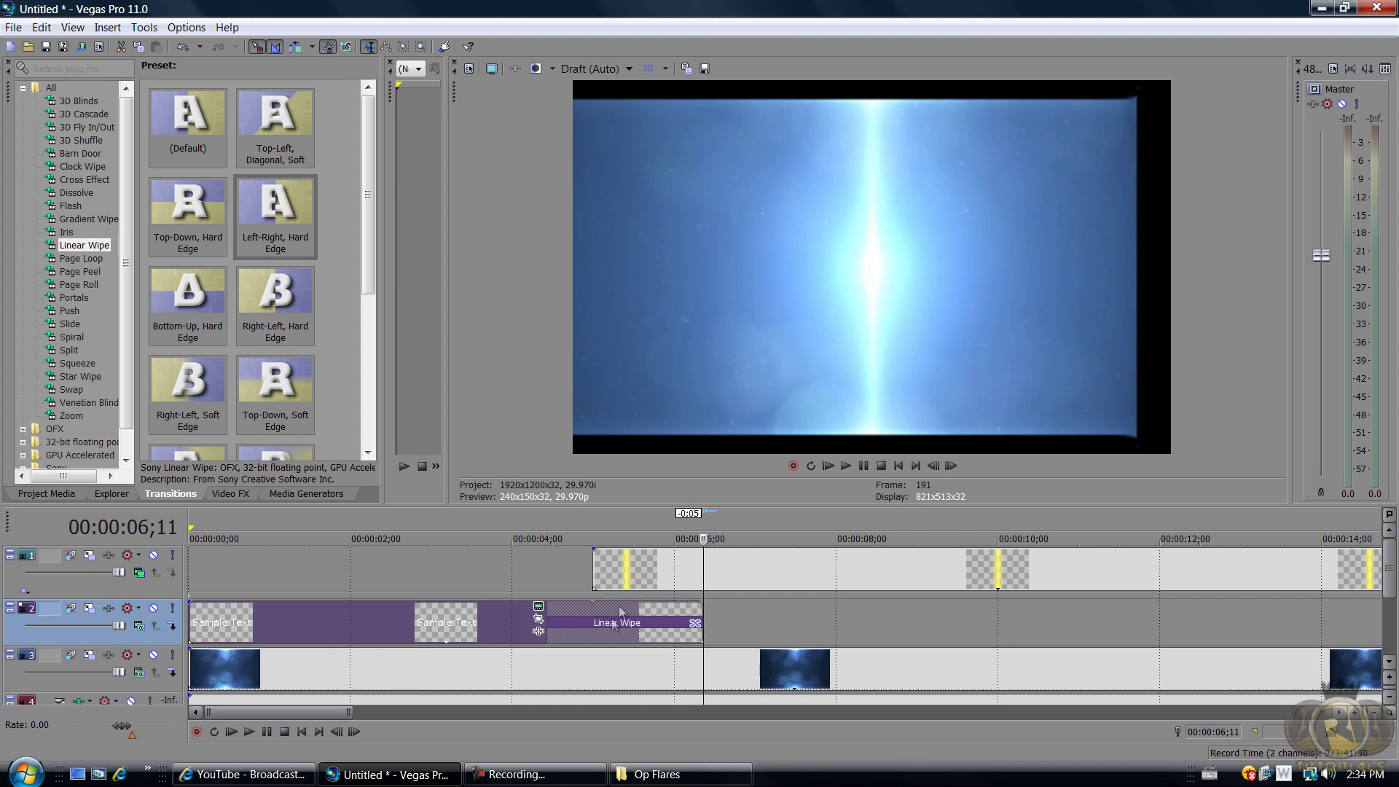
# Step: Play from just before the wipe, then drag the wipe start to the 5-second mark
pyautogui.click(545, 572)
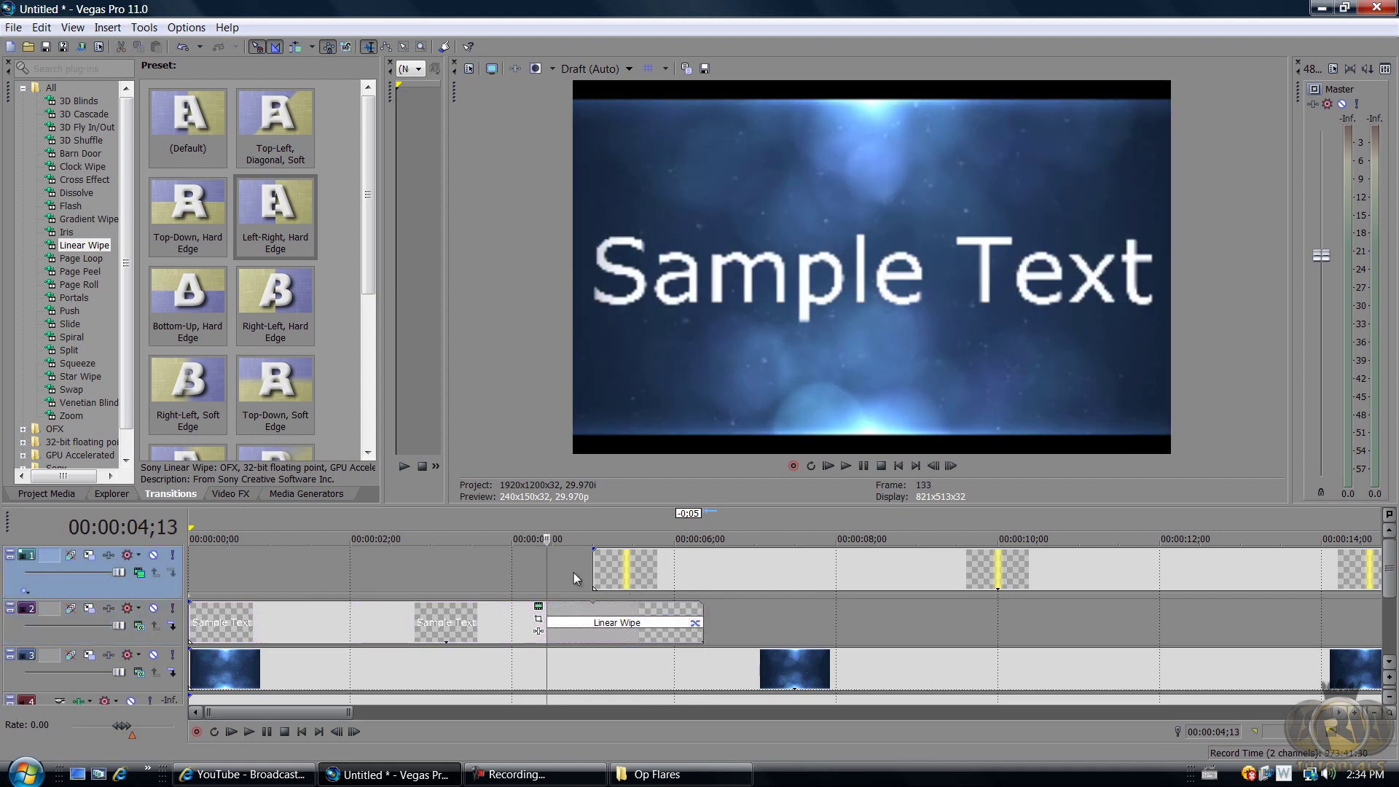
pyautogui.click(610, 573)
pyautogui.click(536, 570)
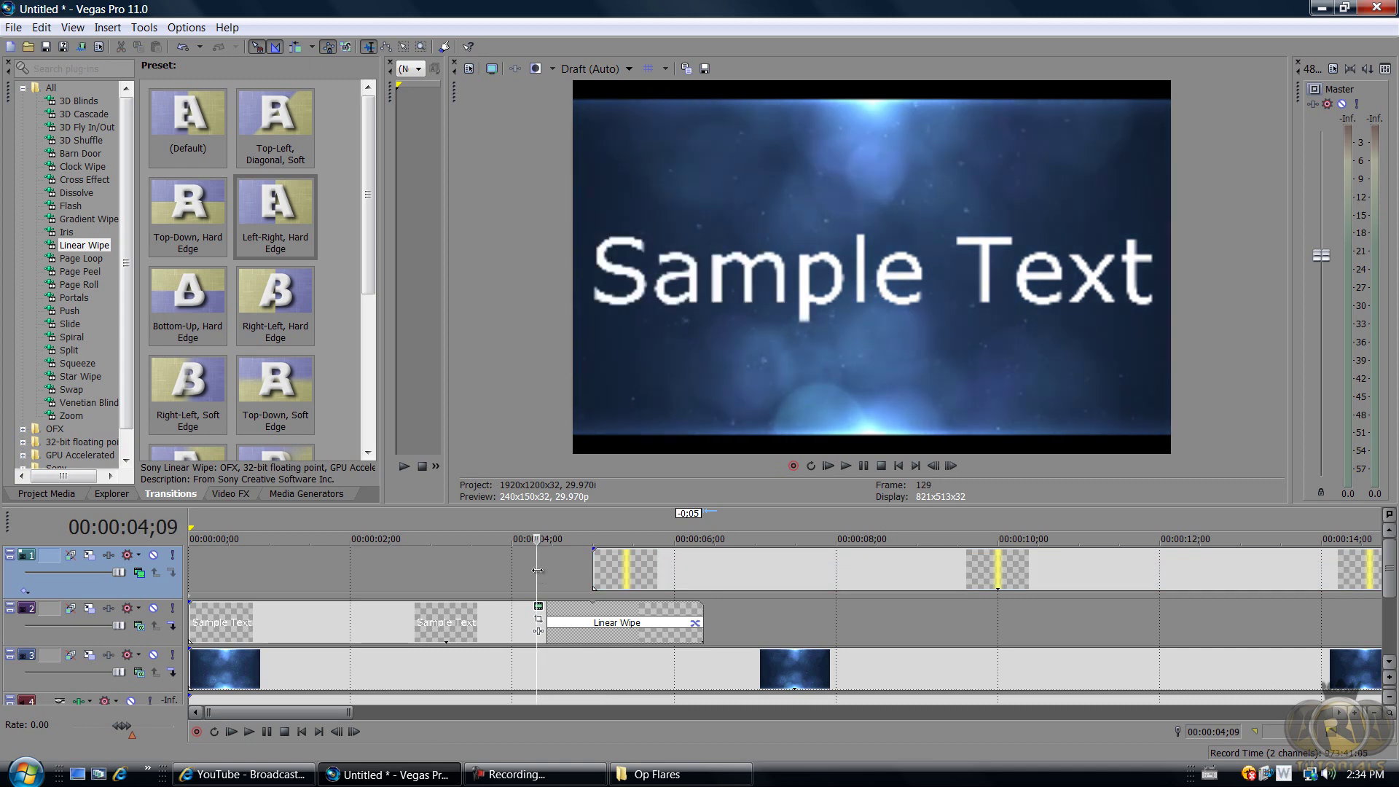
pyautogui.press('space')
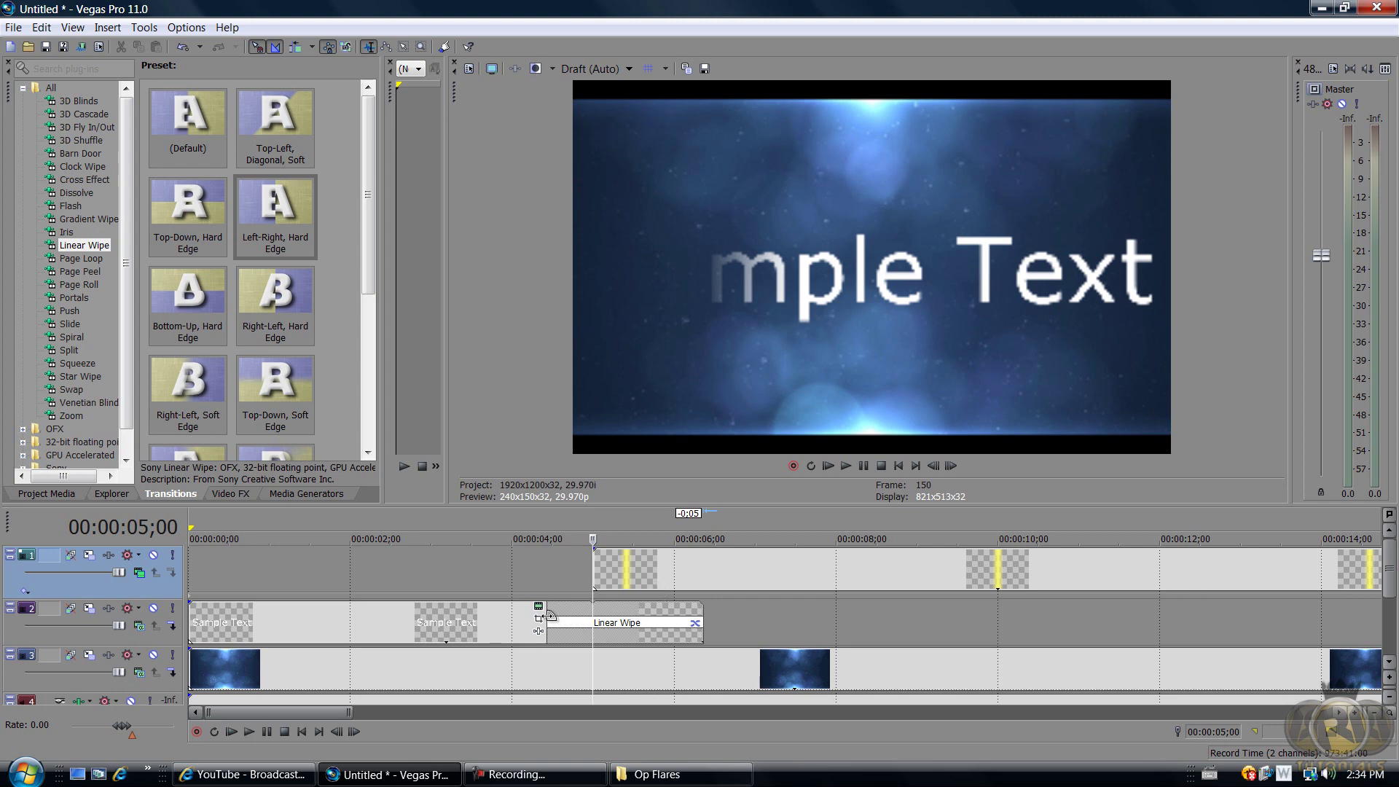
pyautogui.moveTo(548, 616); pyautogui.dragTo(598, 622)
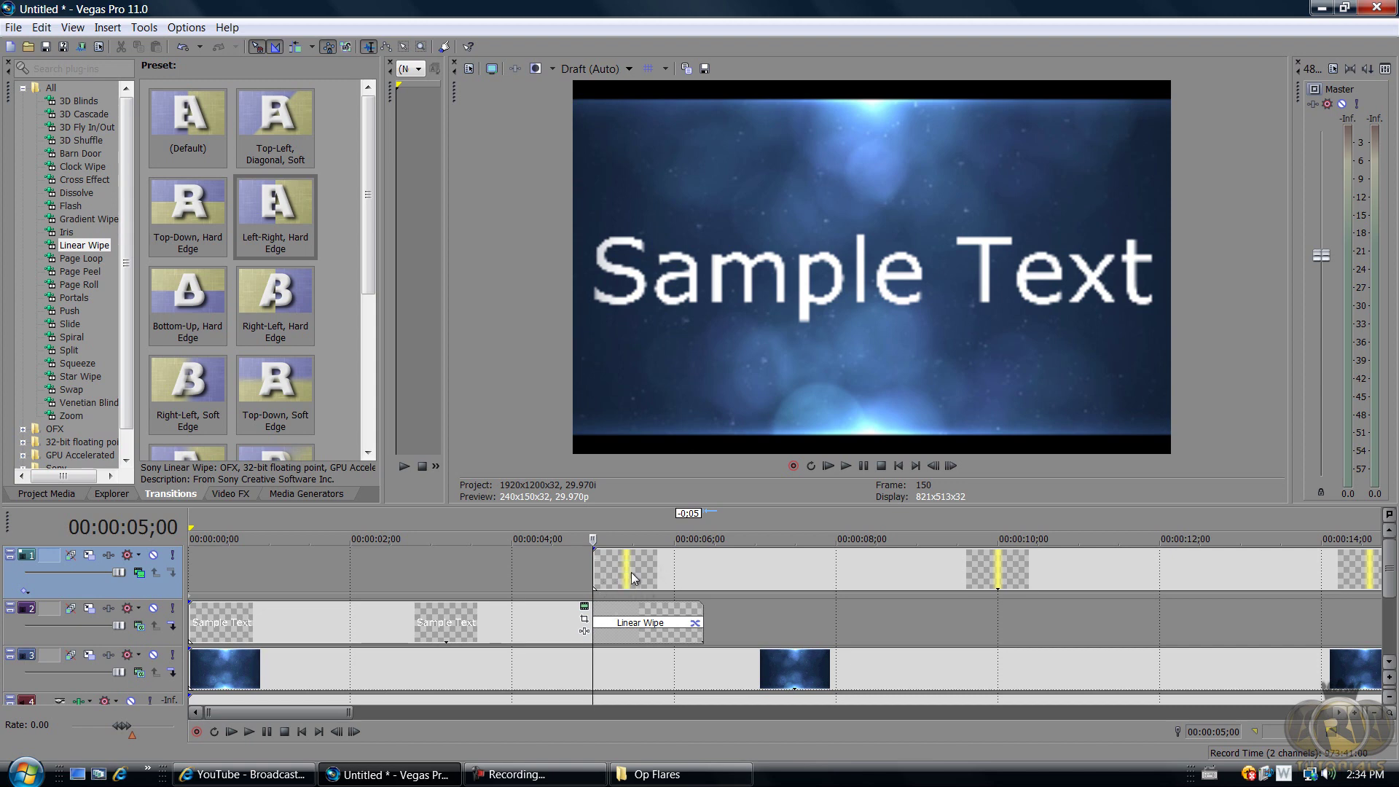
# Step: Play back the wipe from just before 5 seconds and check the frames at 6;11 and 5;19
pyautogui.click(574, 576)
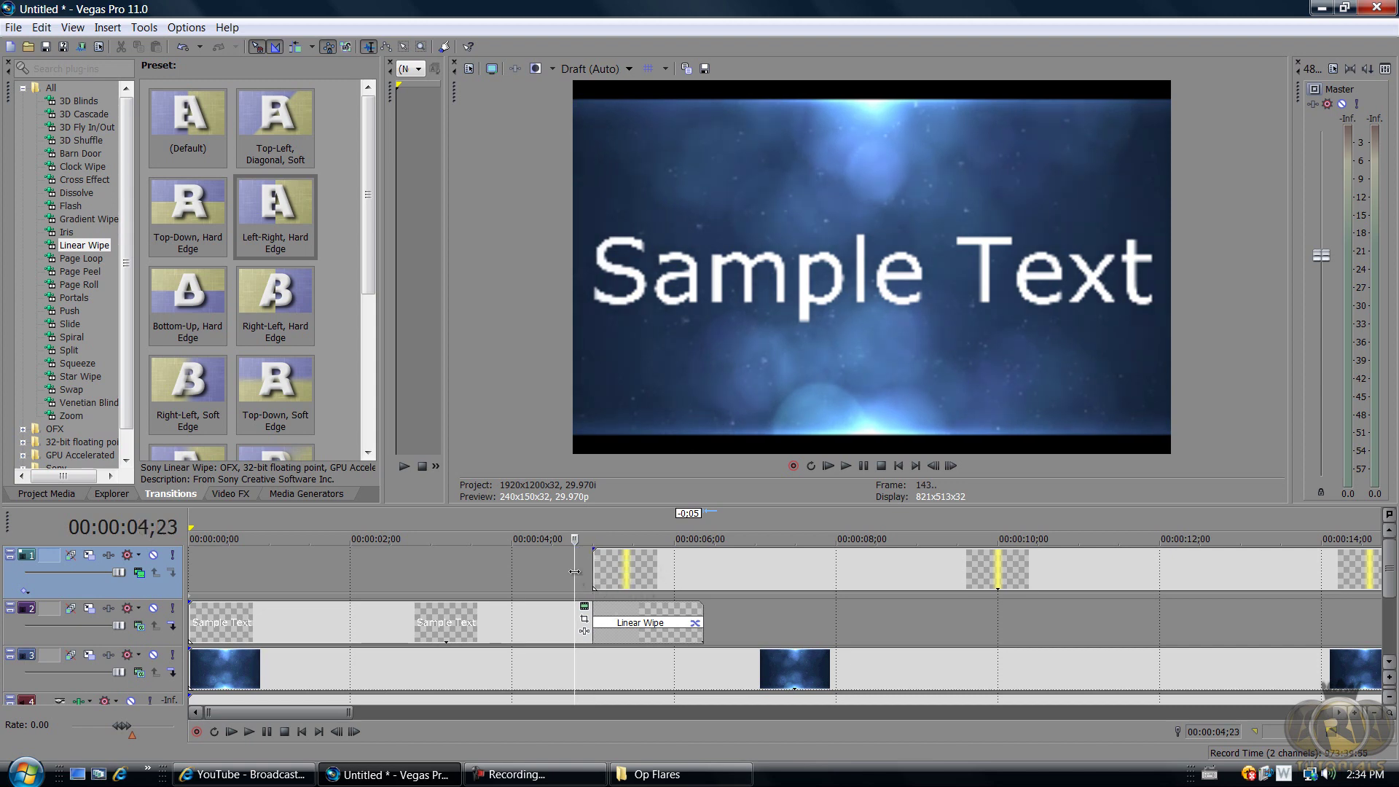
pyautogui.press('space')
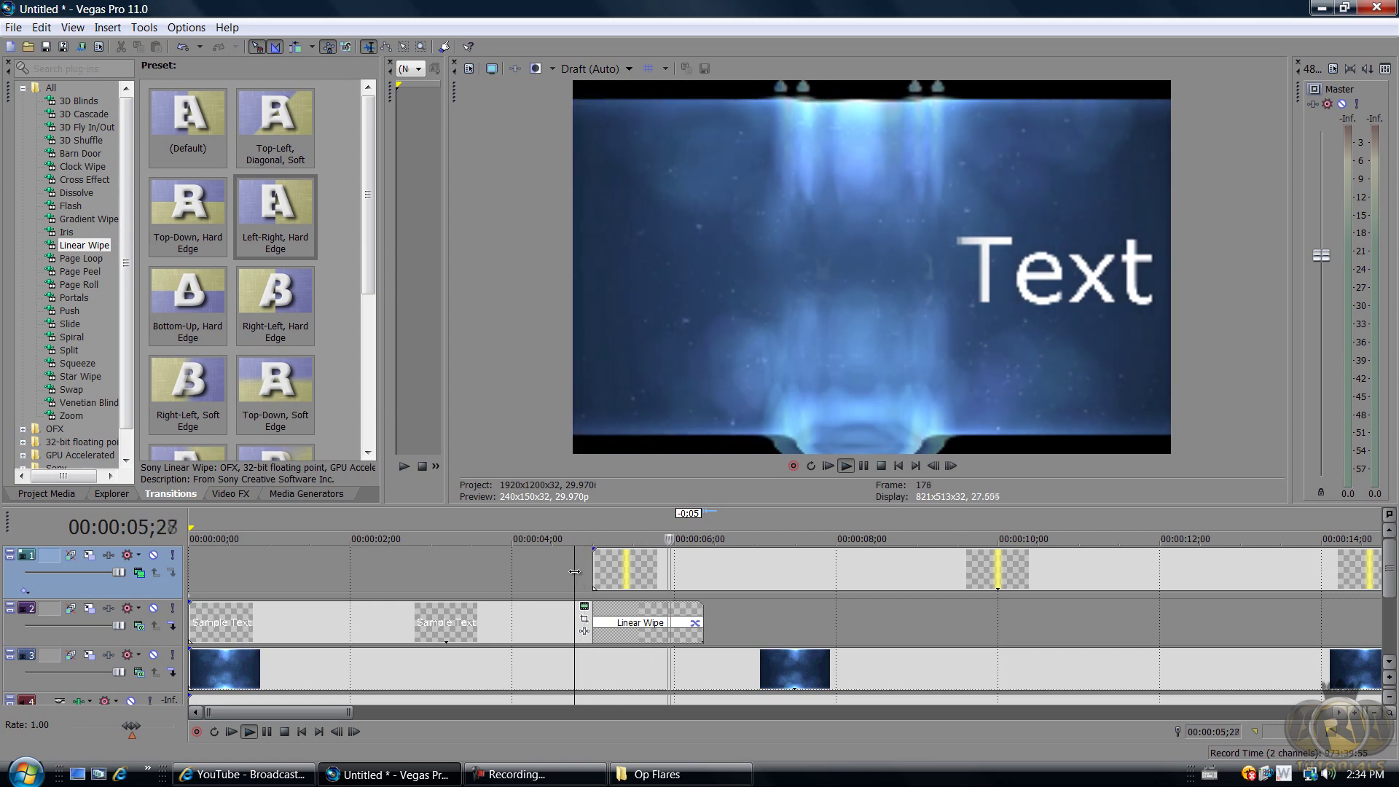
pyautogui.press('Return')
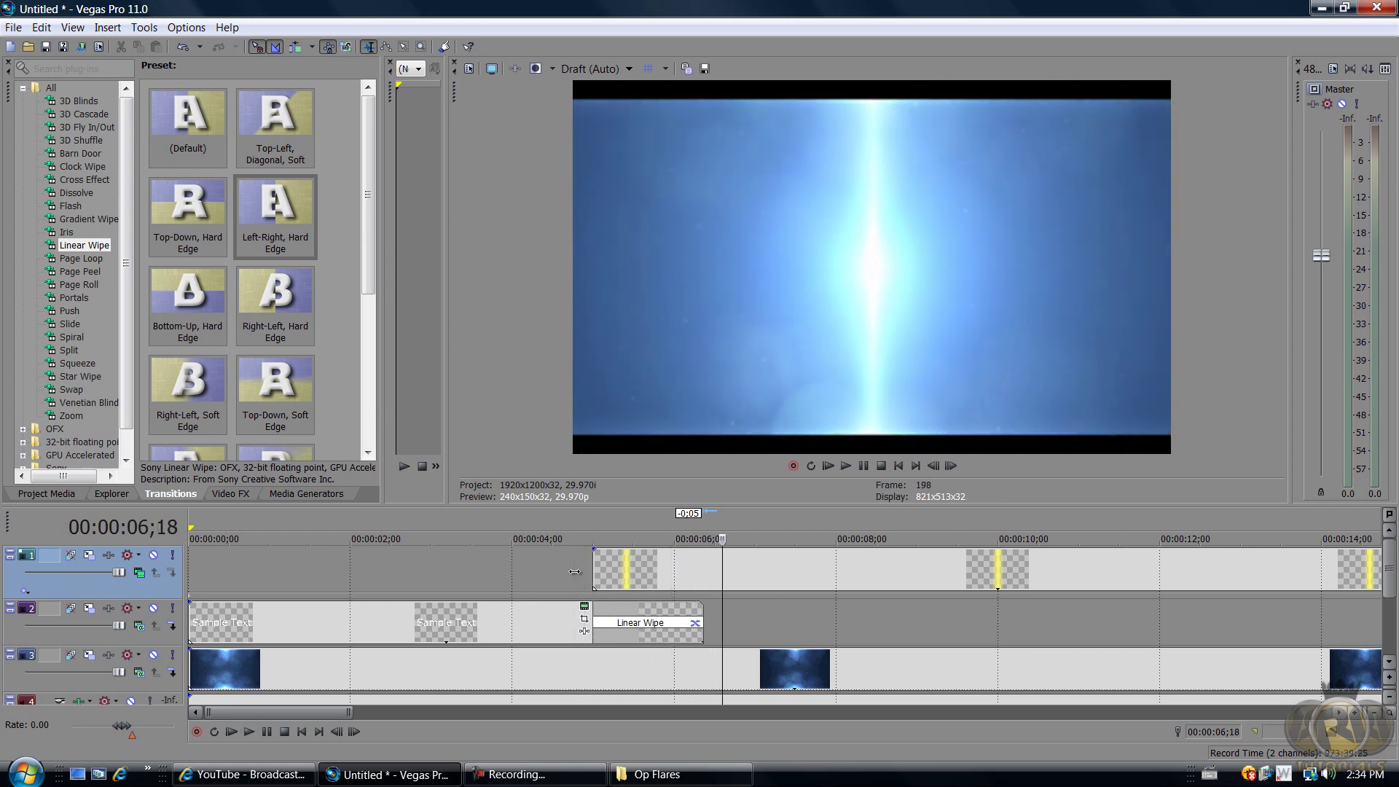
pyautogui.click(651, 621)
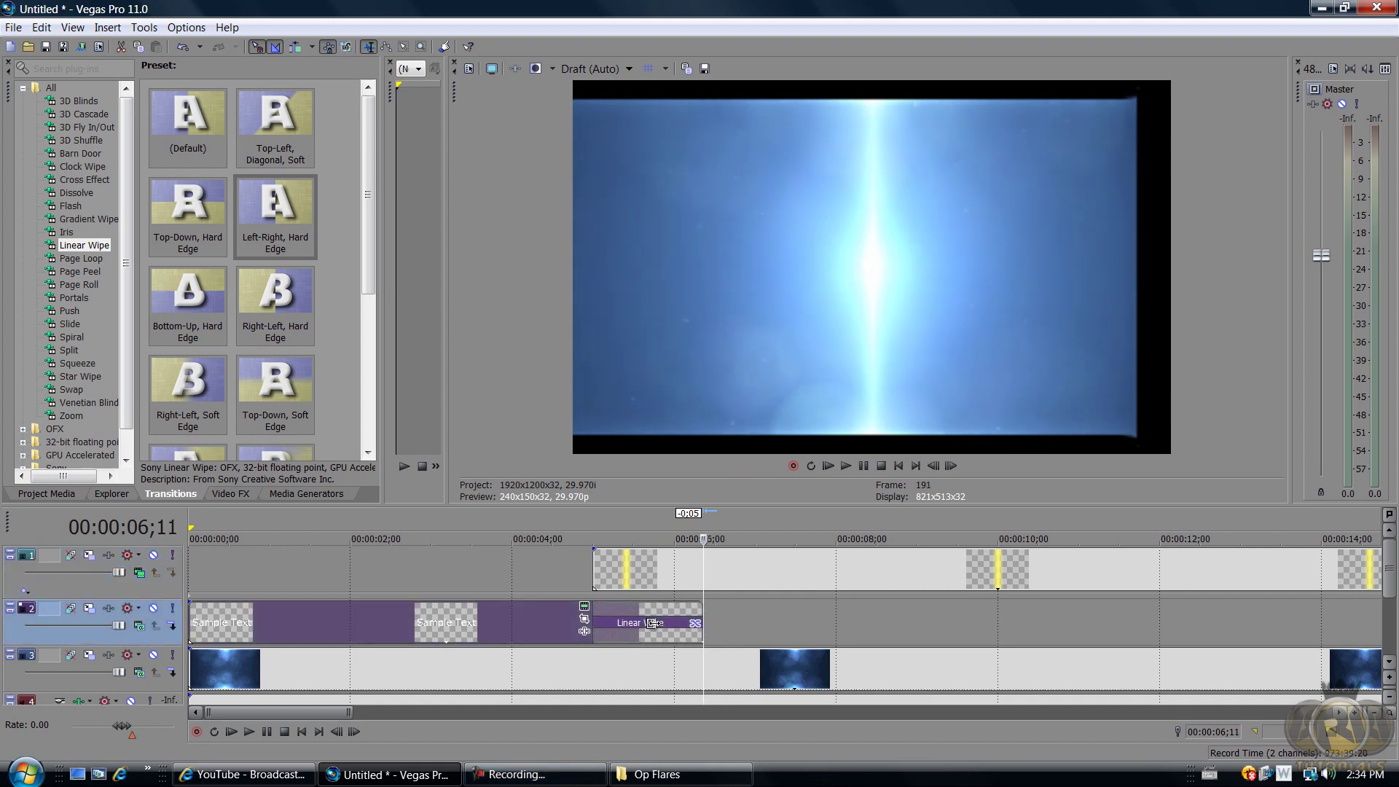
pyautogui.click(643, 569)
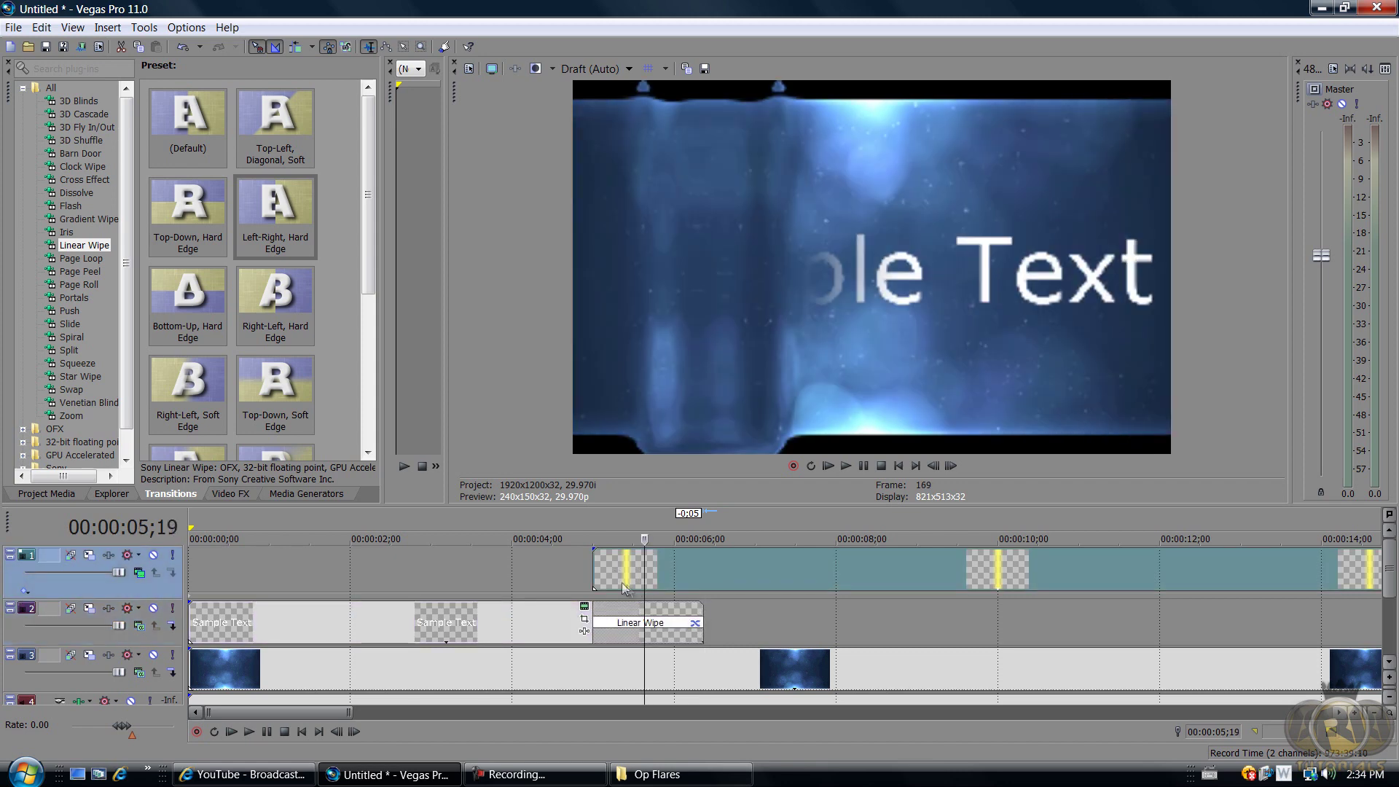
pyautogui.click(525, 777)
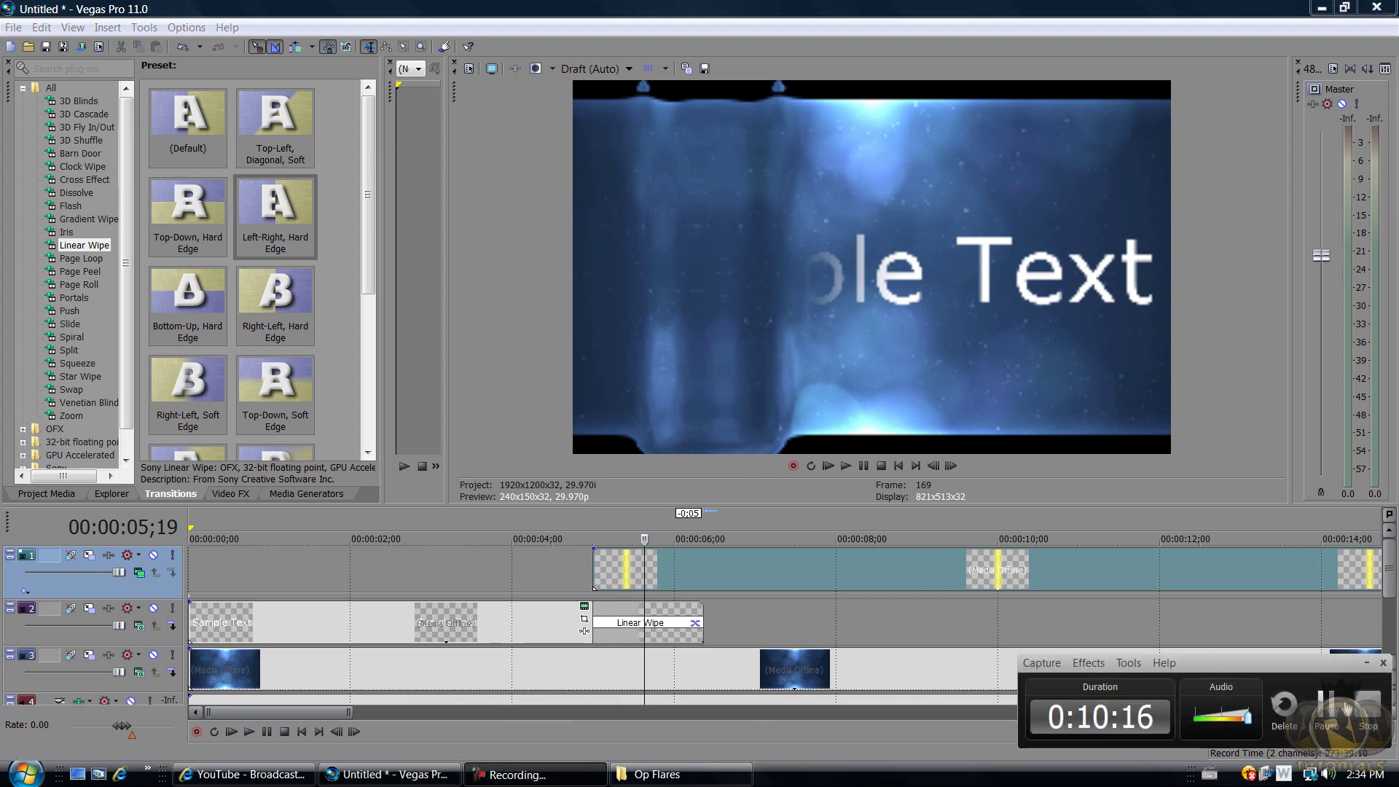